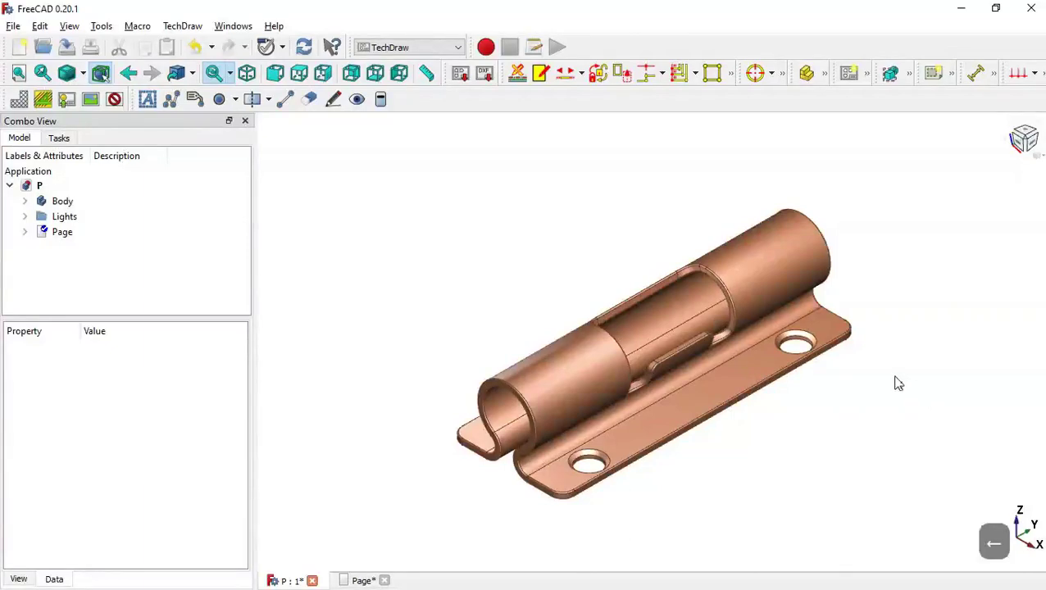
# Step: Orbit the finished hinge, zoom over its dimensioned drawing page, then create new document Unnamed1
pyautogui.moveTo(936, 366); pyautogui.dragTo(901, 399, button='middle')
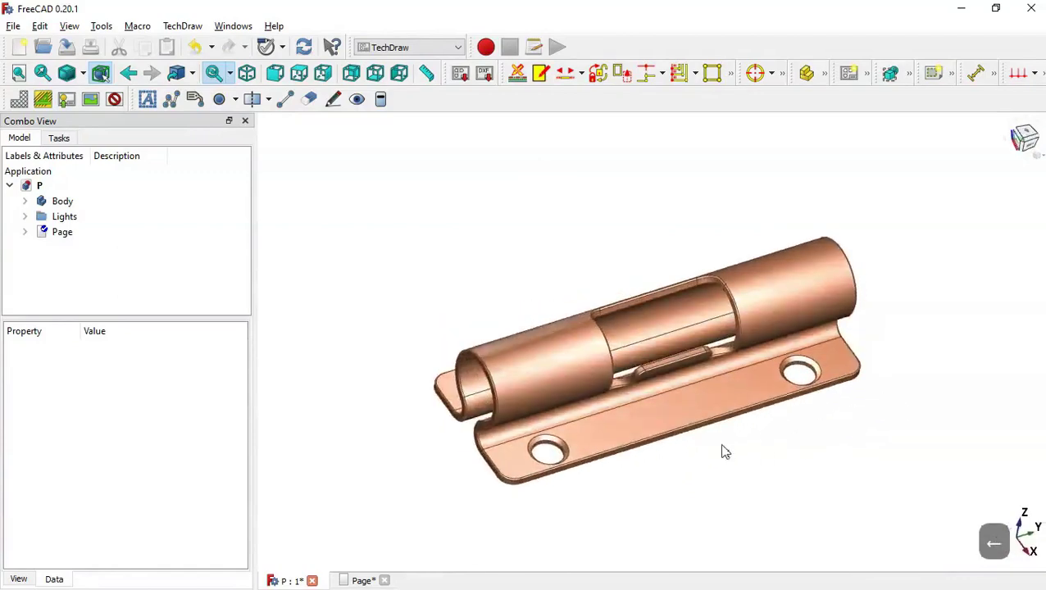
pyautogui.moveTo(716, 445); pyautogui.dragTo(710, 367, button='middle')
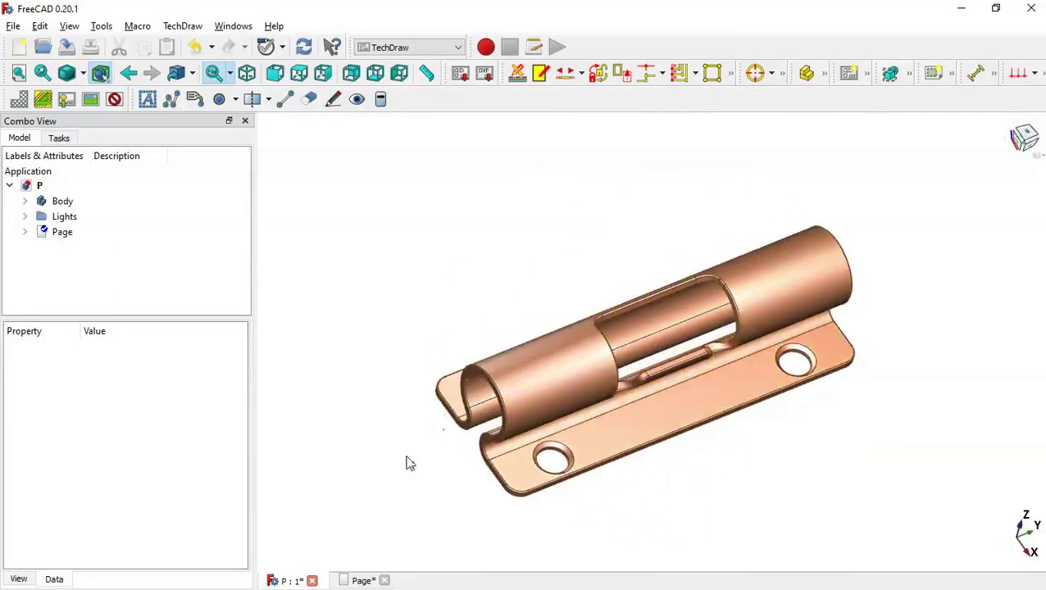
pyautogui.click(363, 581)
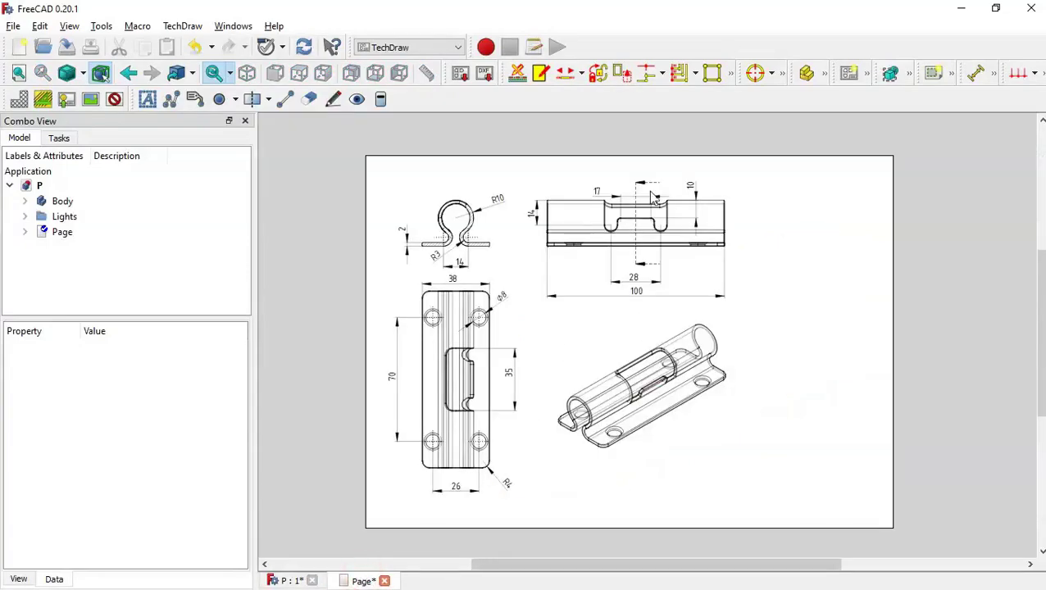
pyautogui.hotkey('ctrl', '+')
pyautogui.hotkey('ctrl', '-')
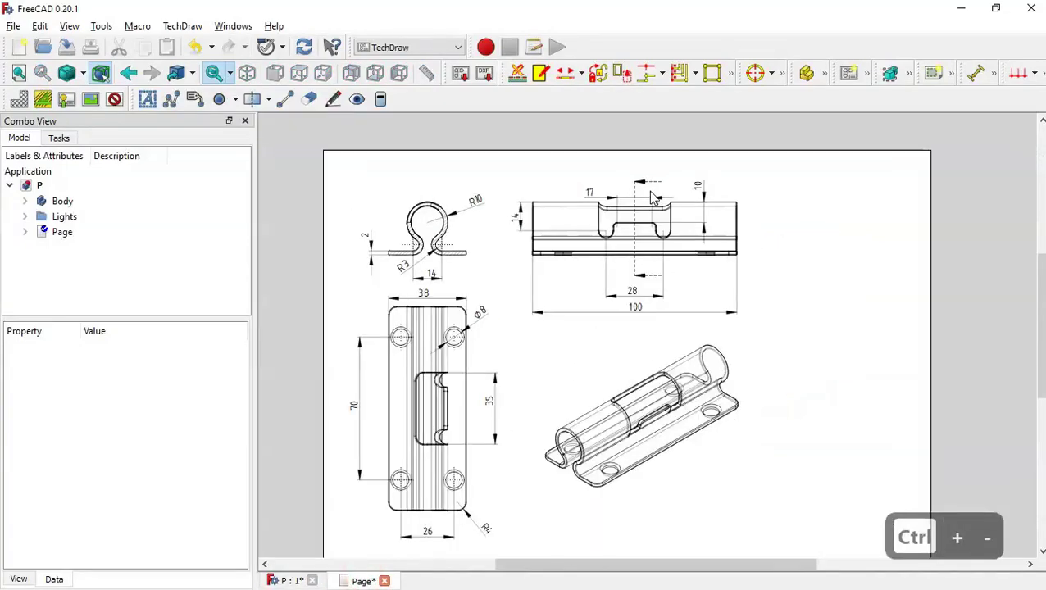
pyautogui.click(20, 50)
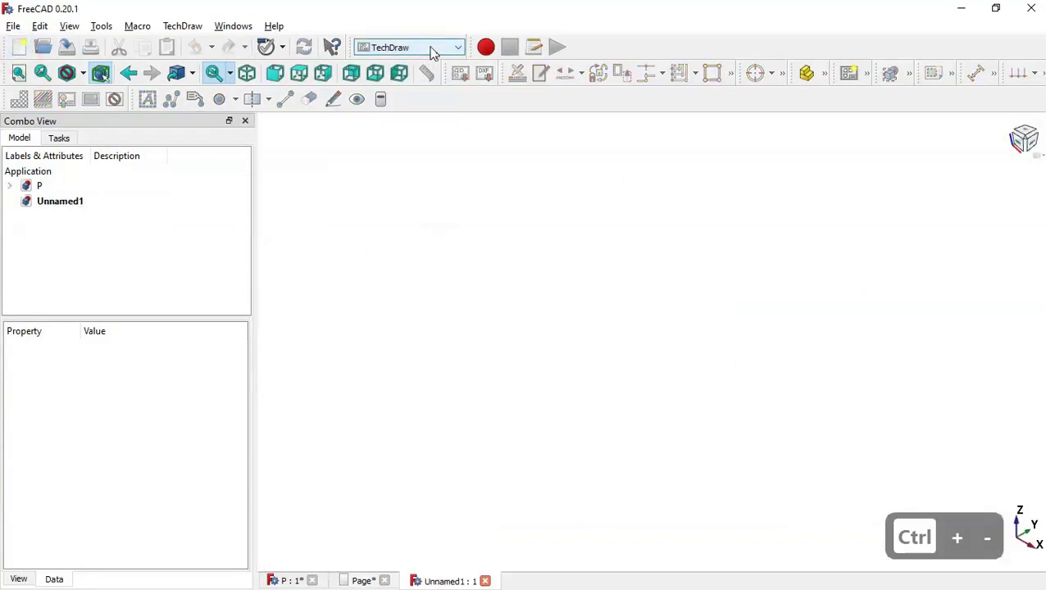
# Step: In Part Design, create a body and a new sketch on the XZ plane
pyautogui.click(434, 49)
pyautogui.click(405, 194)
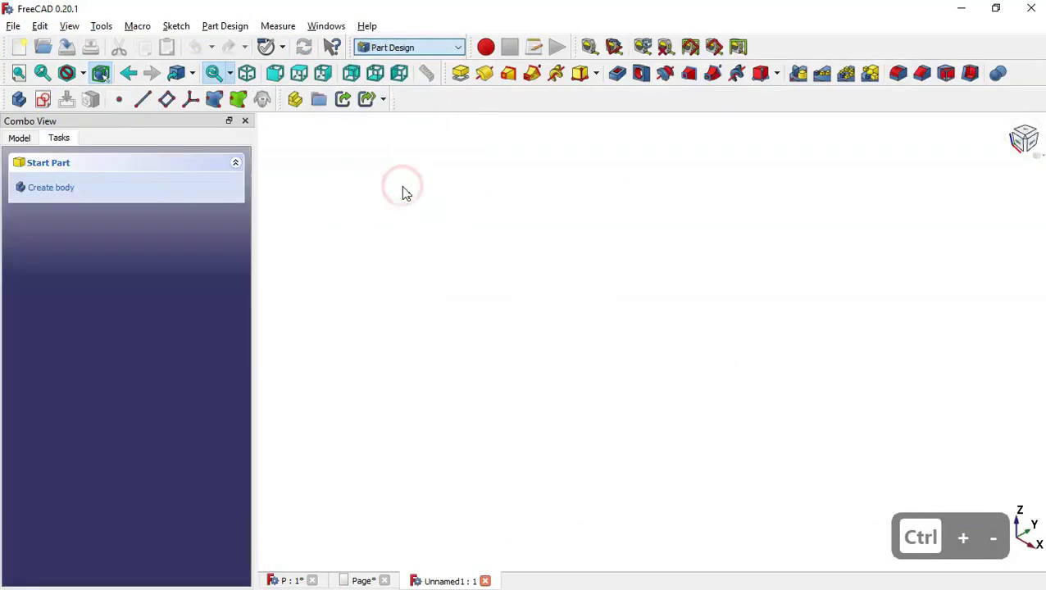
pyautogui.click(83, 197)
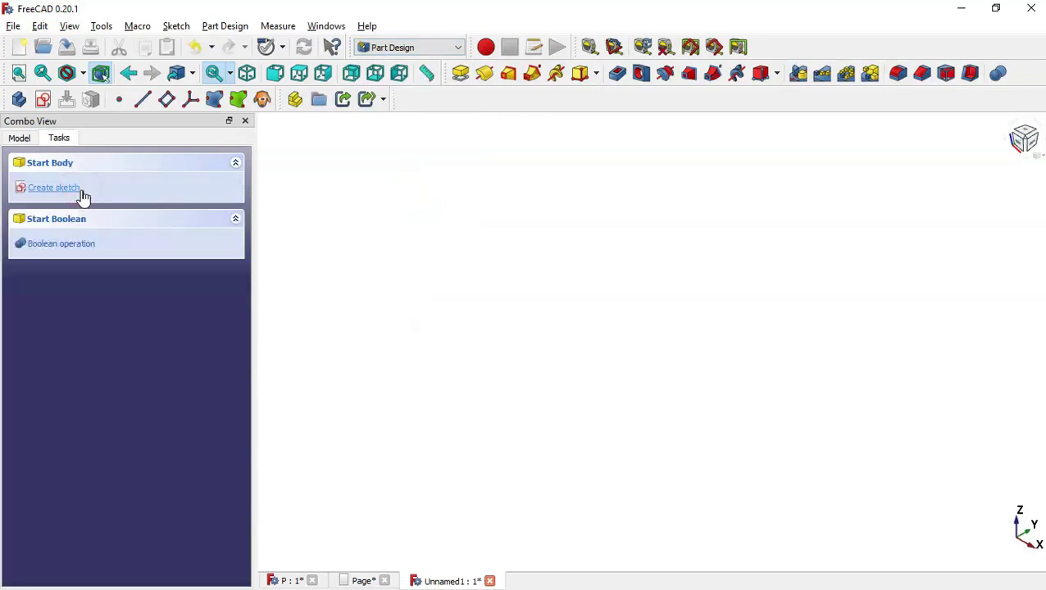
pyautogui.click(82, 195)
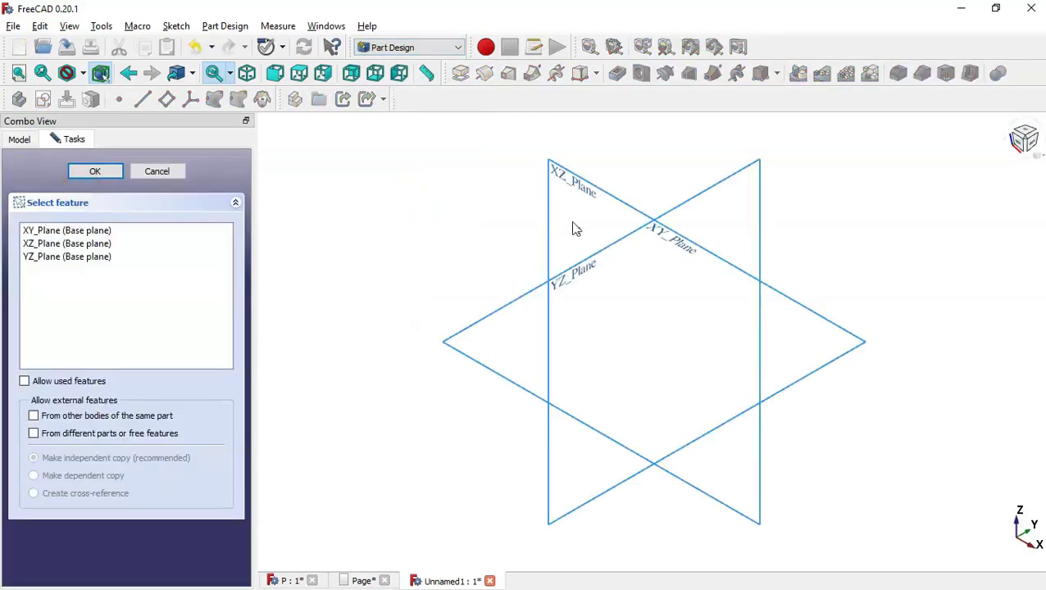
pyautogui.click(575, 179)
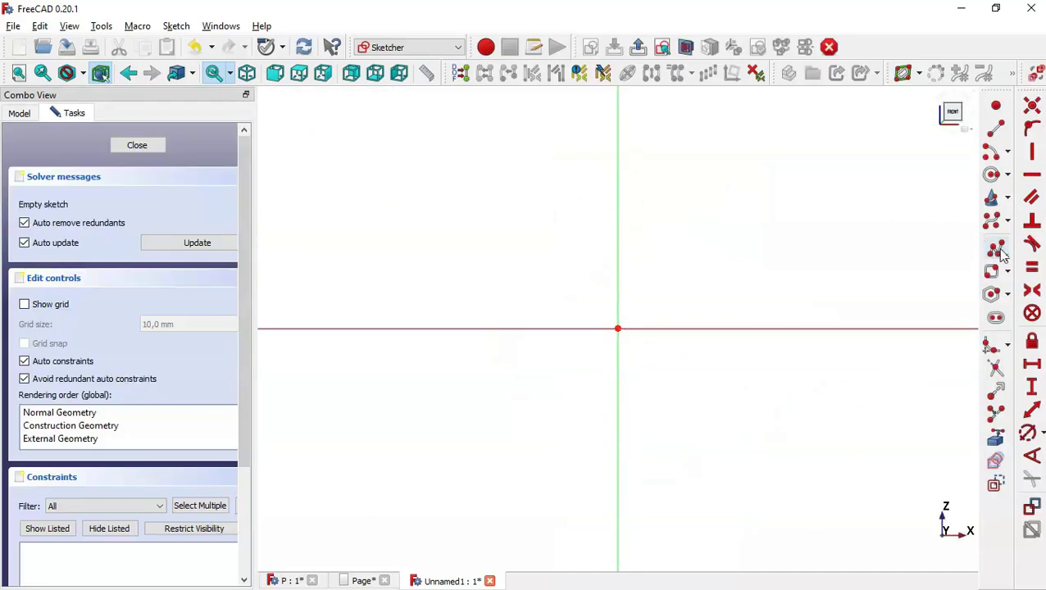
# Step: Draw the polyline profile: left flange, small bend arc, large knuckle loop, bend arc, right flange
pyautogui.click(997, 250)
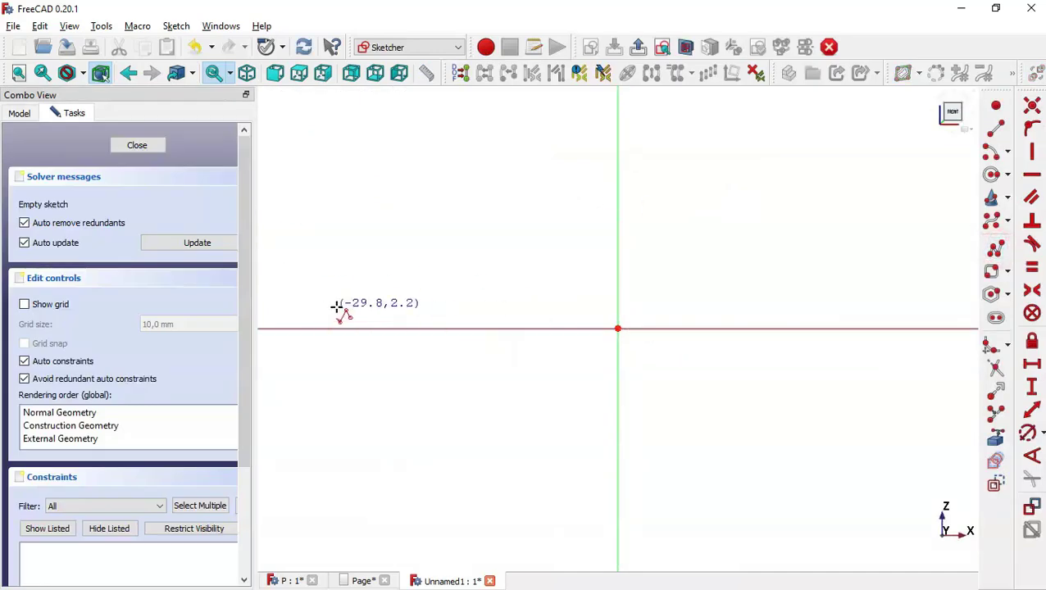
pyautogui.click(460, 311)
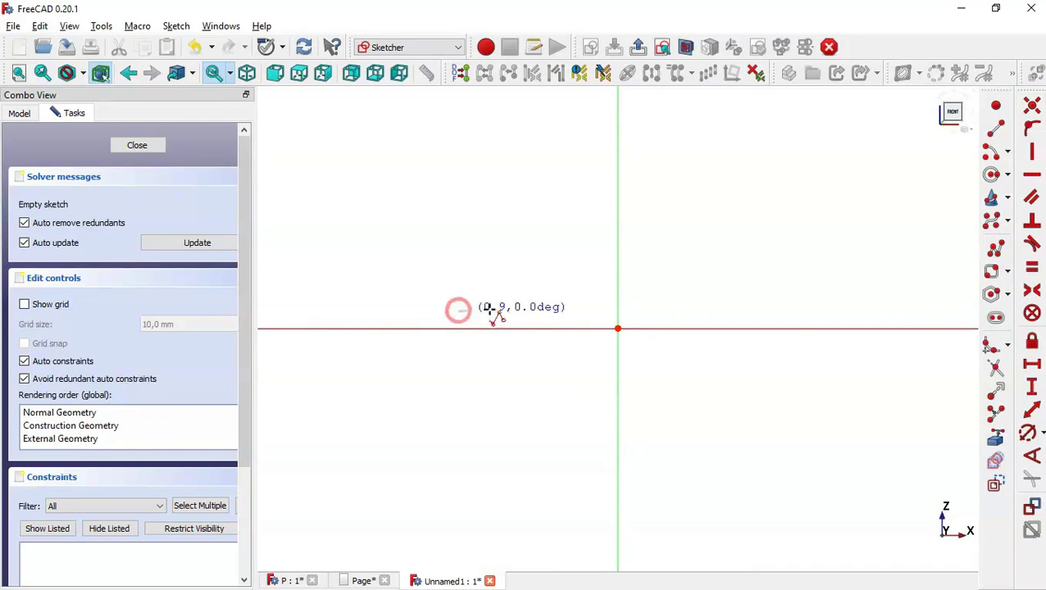
pyautogui.click(577, 311)
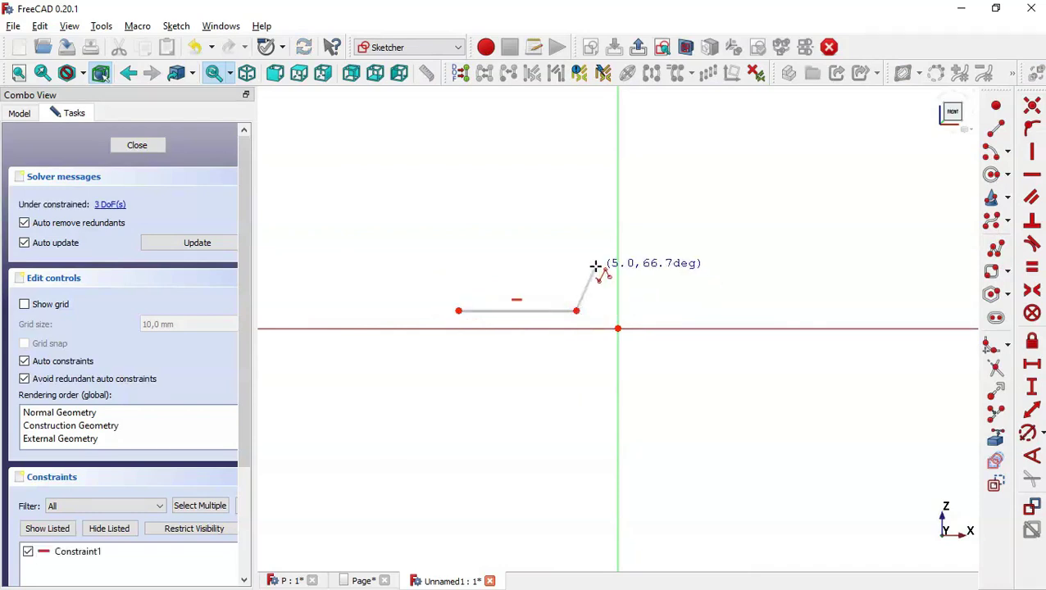
pyautogui.press('m')
pyautogui.press('m')
pyautogui.press('m')
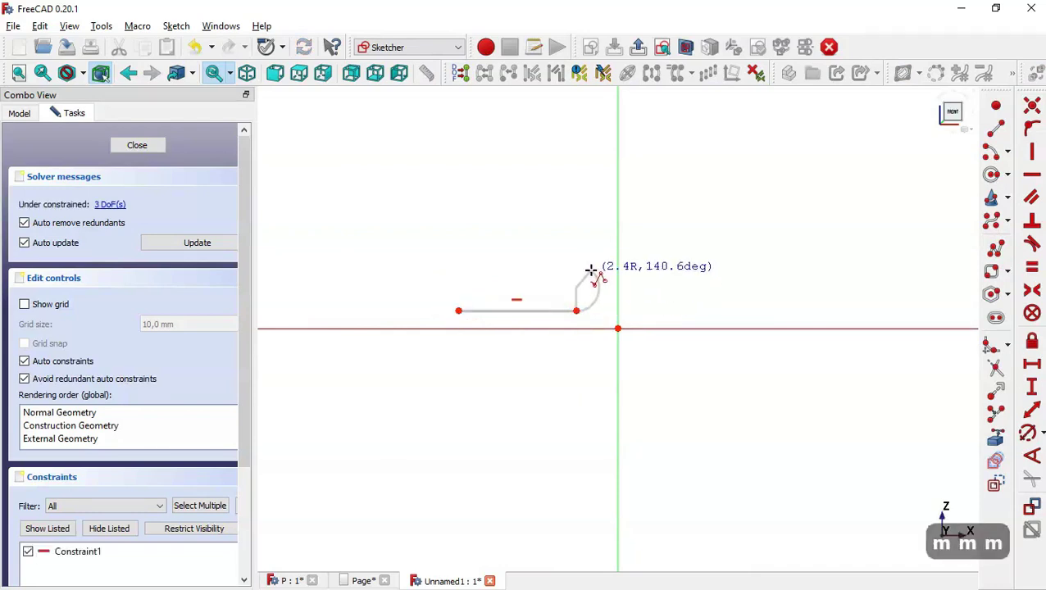
pyautogui.click(591, 270)
pyautogui.press('m')
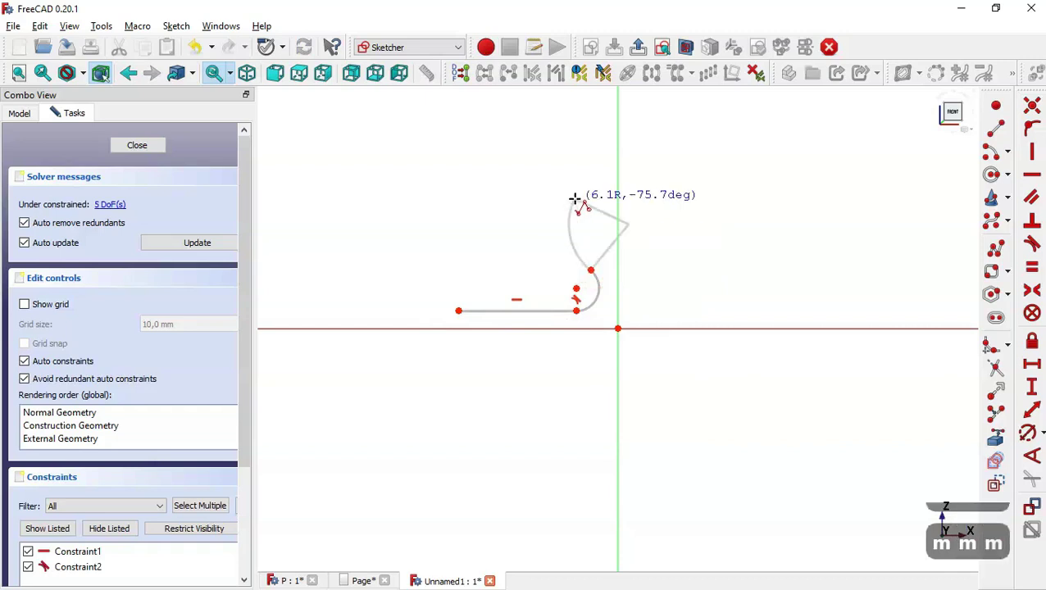
pyautogui.click(668, 266)
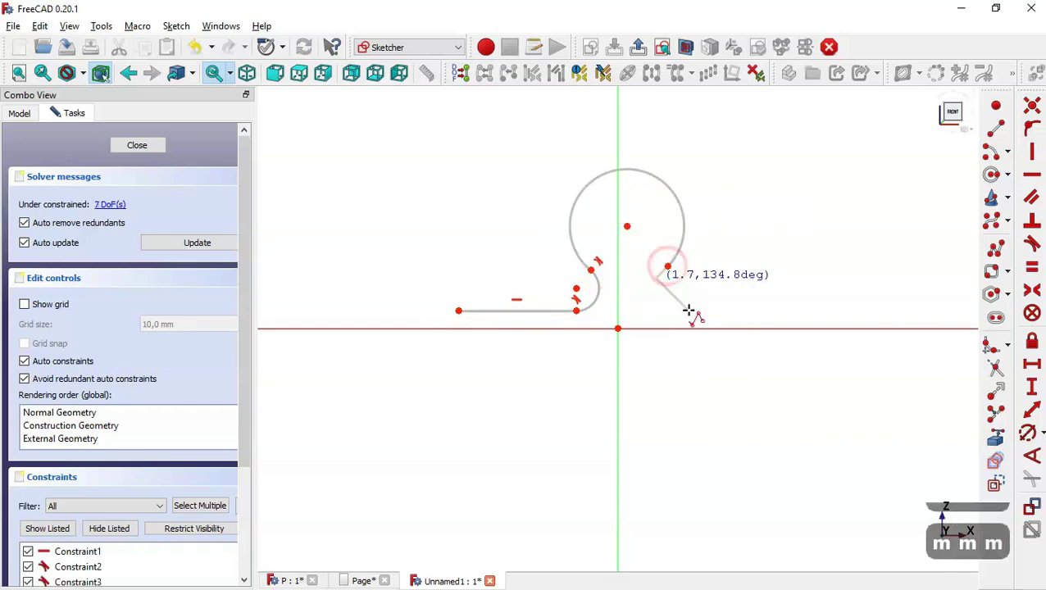
pyautogui.press('m')
pyautogui.press('m')
pyautogui.press('m')
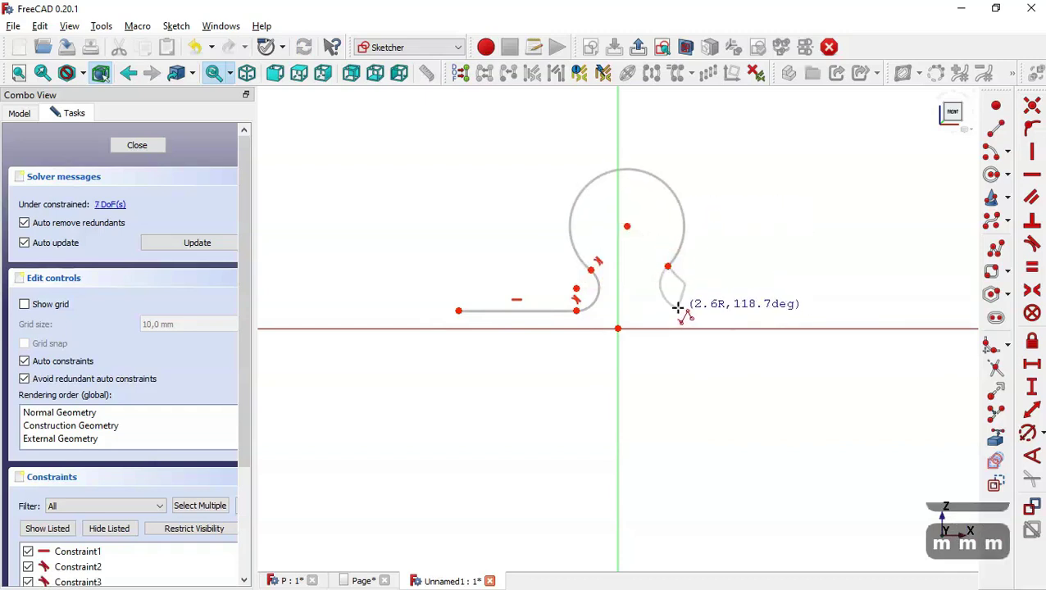
pyautogui.click(678, 307)
pyautogui.press('m')
pyautogui.press('m')
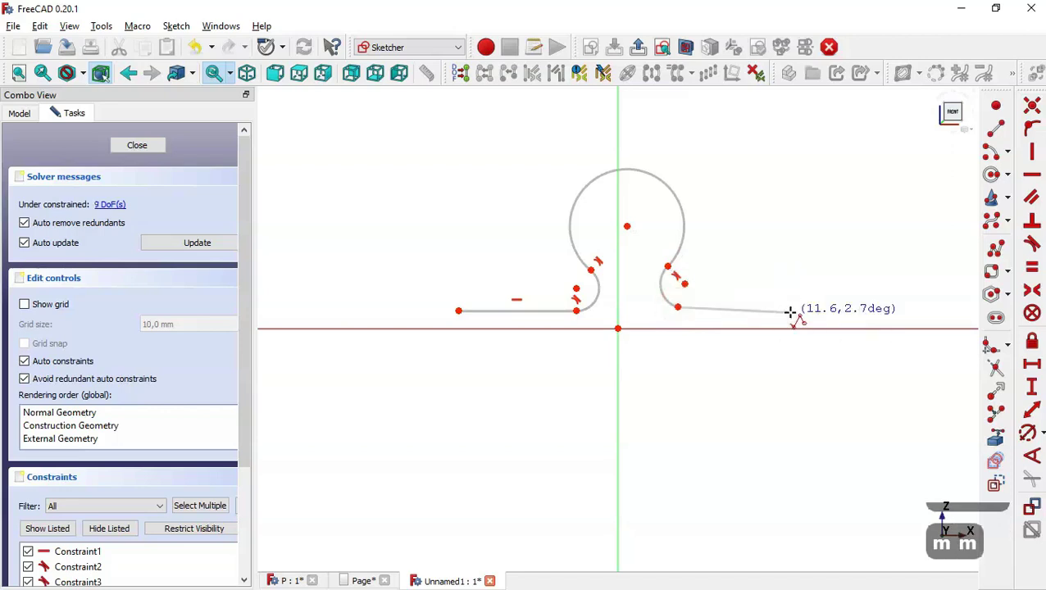
pyautogui.click(774, 306)
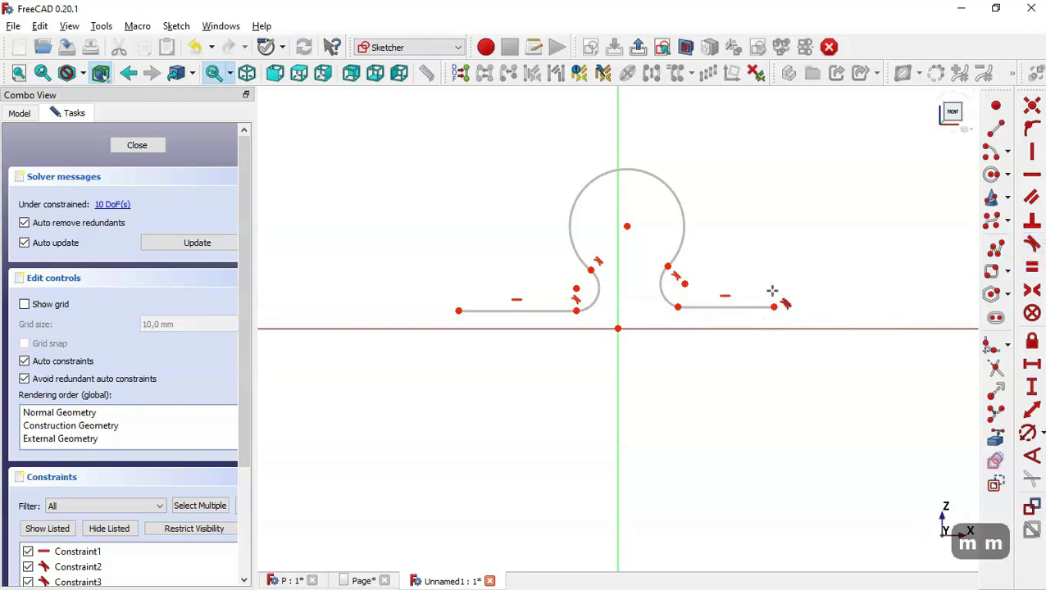
# Step: Make the right small arc tangent to the right flange line
pyautogui.click(707, 307)
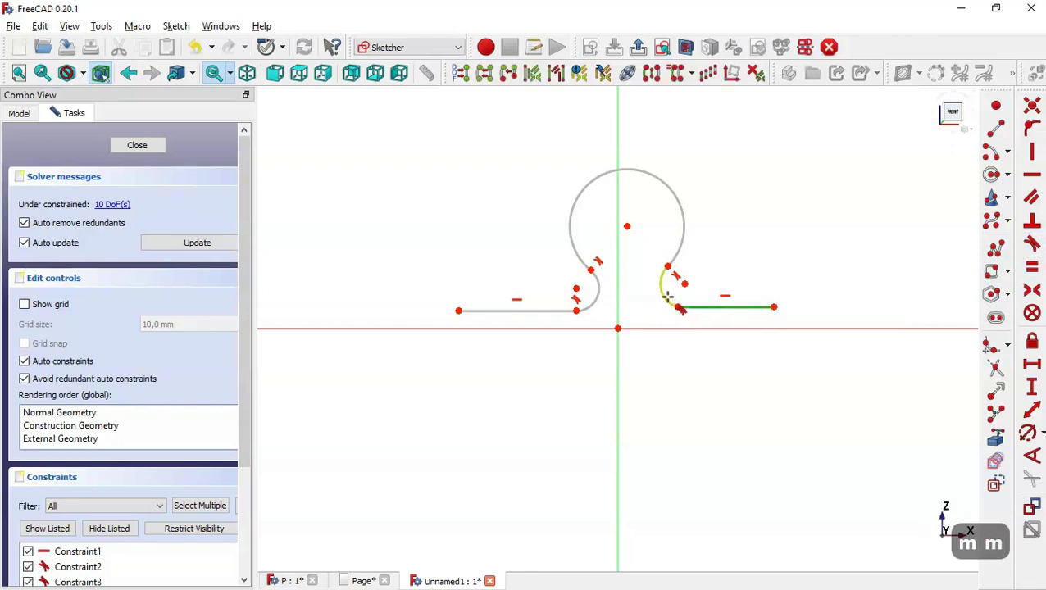
pyautogui.click(666, 295)
pyautogui.press('t')
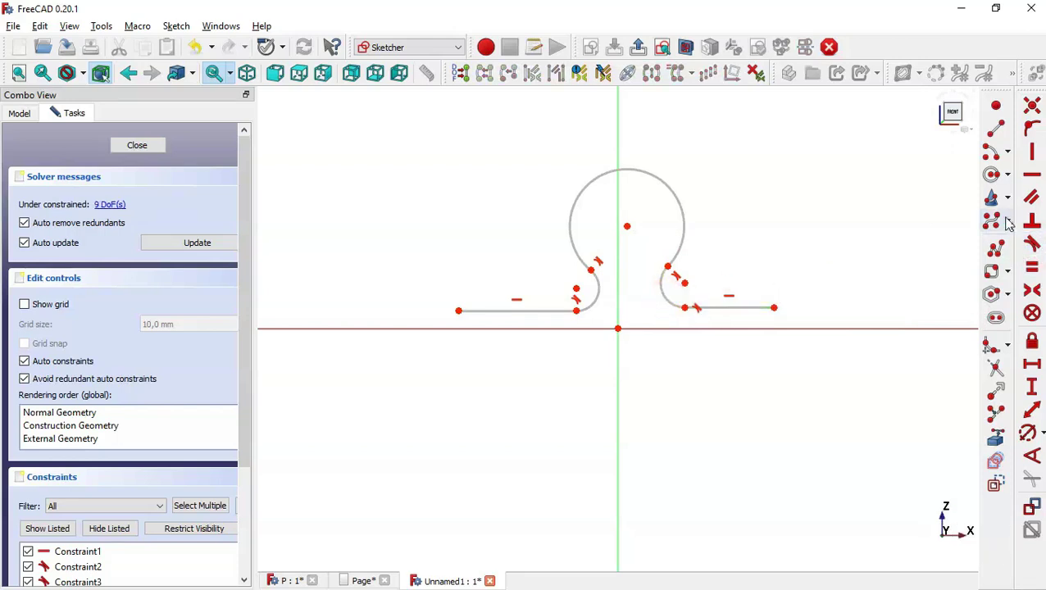
# Step: Align both flange inner endpoints horizontally and place the flanges on the horizontal axis
pyautogui.click(1033, 181)
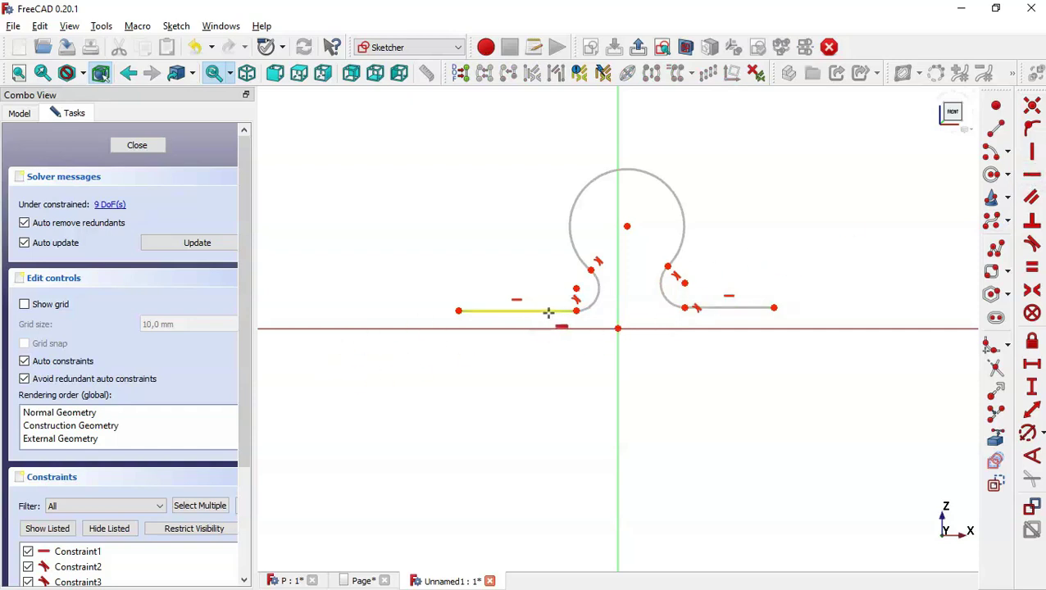
pyautogui.click(577, 309)
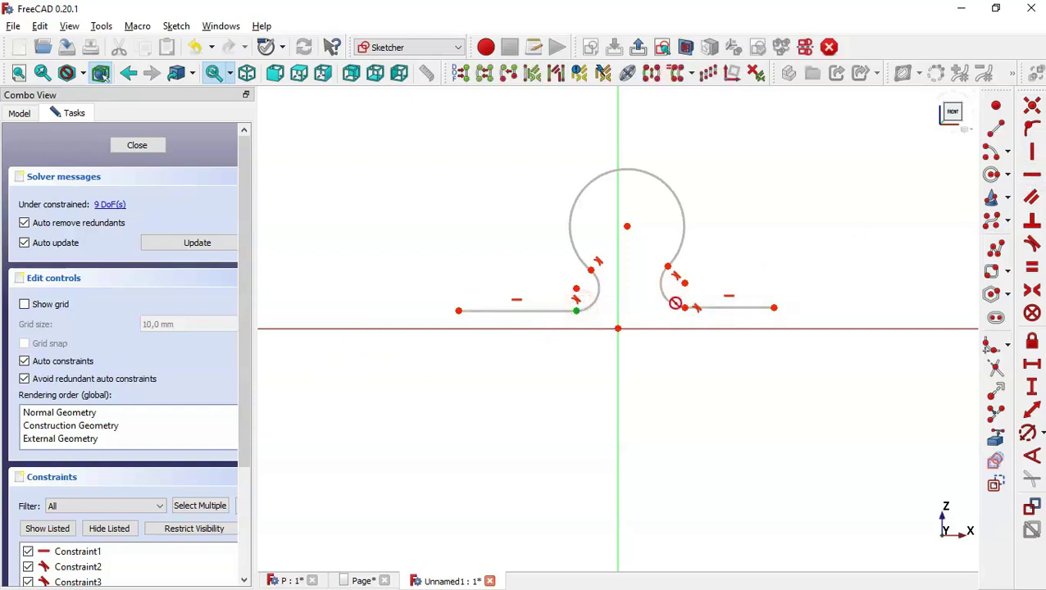
pyautogui.click(686, 307)
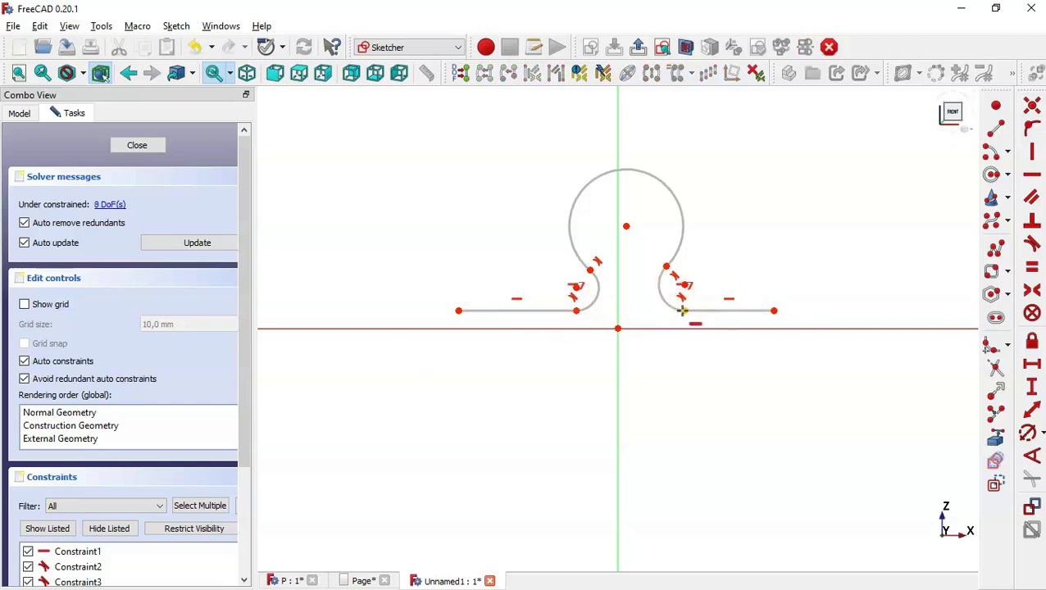
pyautogui.click(685, 310)
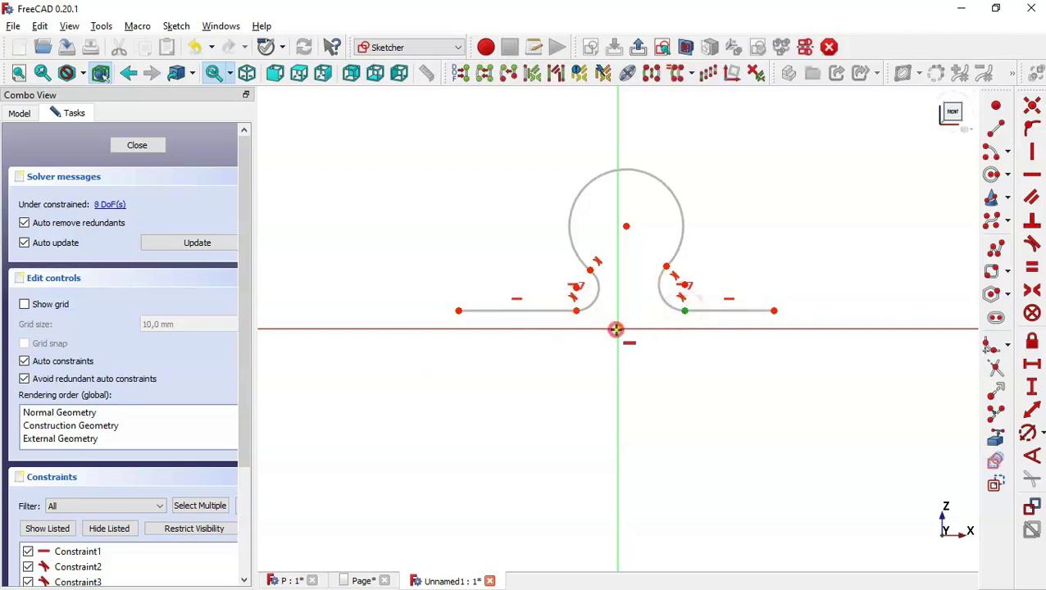
pyautogui.click(616, 330)
pyautogui.press('Escape')
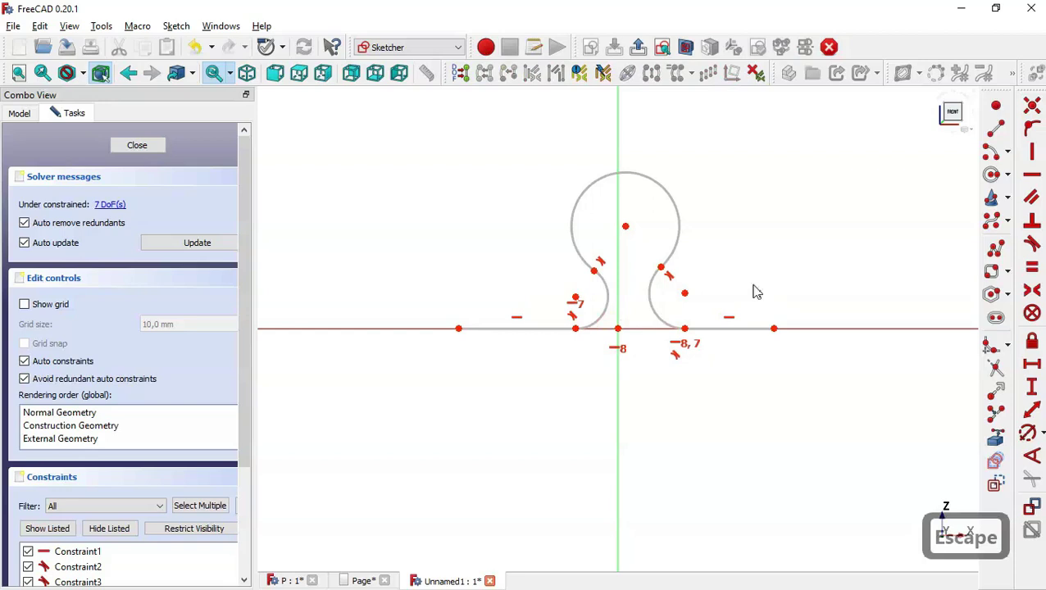
# Step: Align the knuckle circle's centre vertically above the origin
pyautogui.click(624, 227)
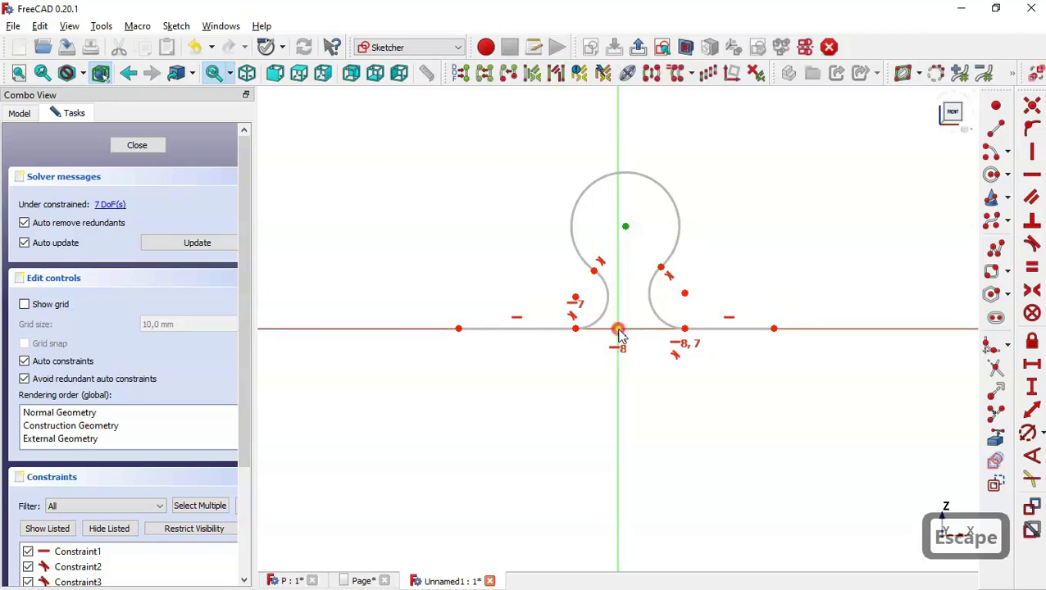
pyautogui.click(620, 330)
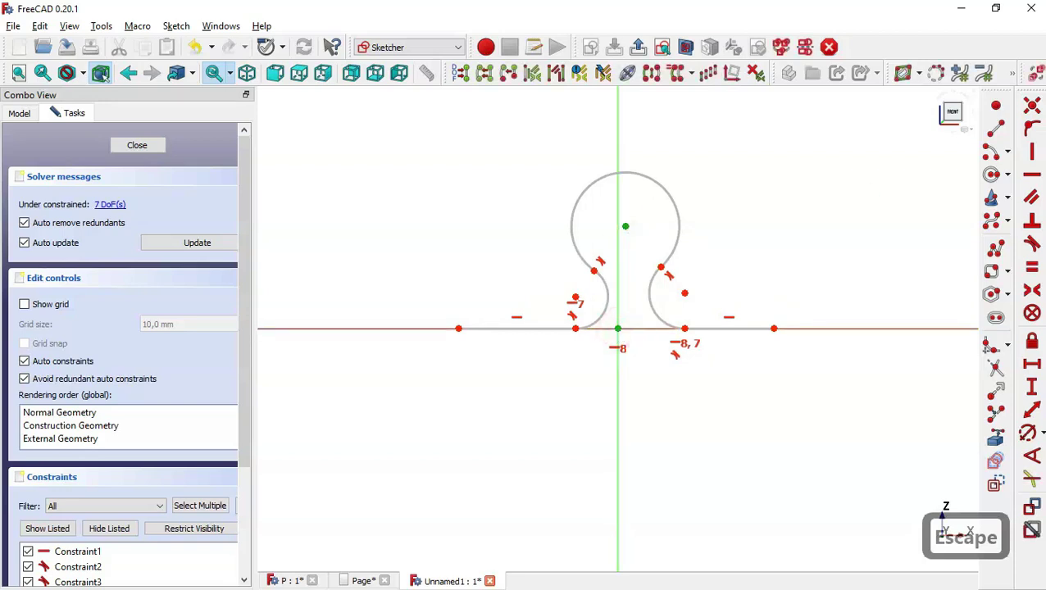
pyautogui.click(1033, 150)
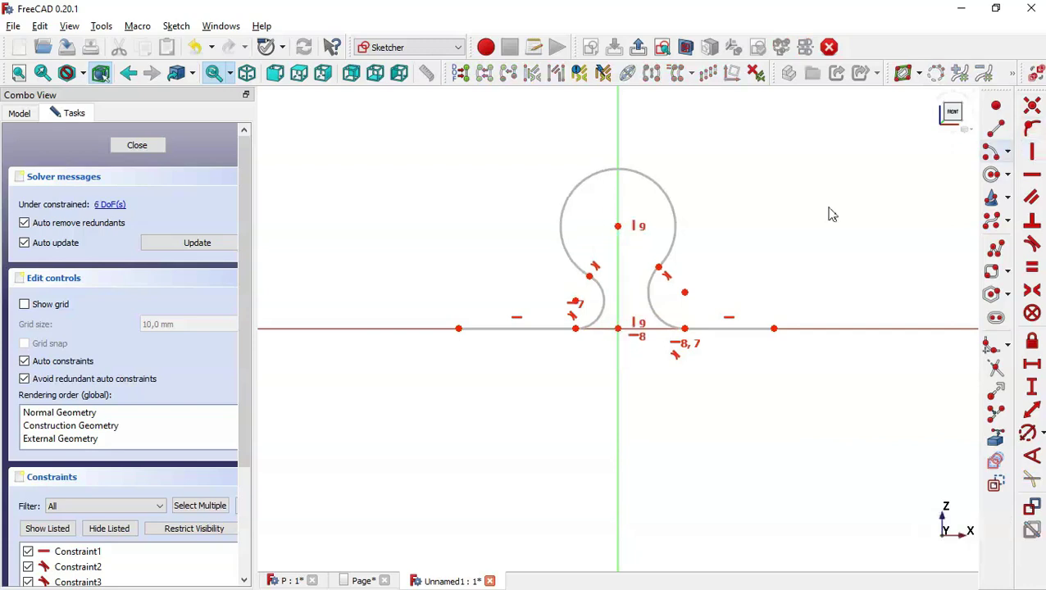
# Step: Make the two bend arcs equal and the two flange lines equal, then show the reference drawing
pyautogui.click(1032, 268)
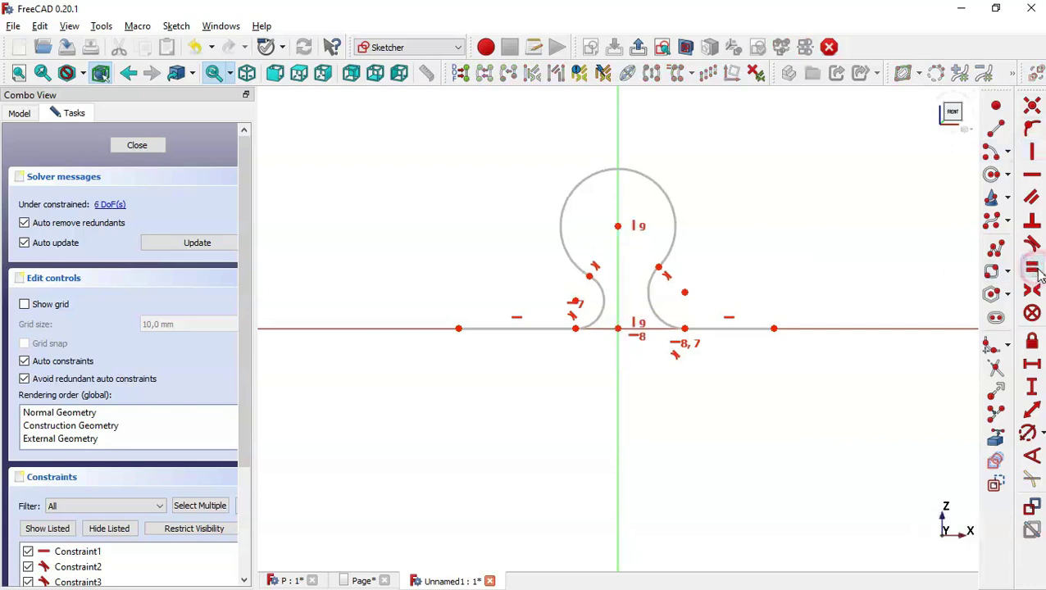
pyautogui.click(655, 312)
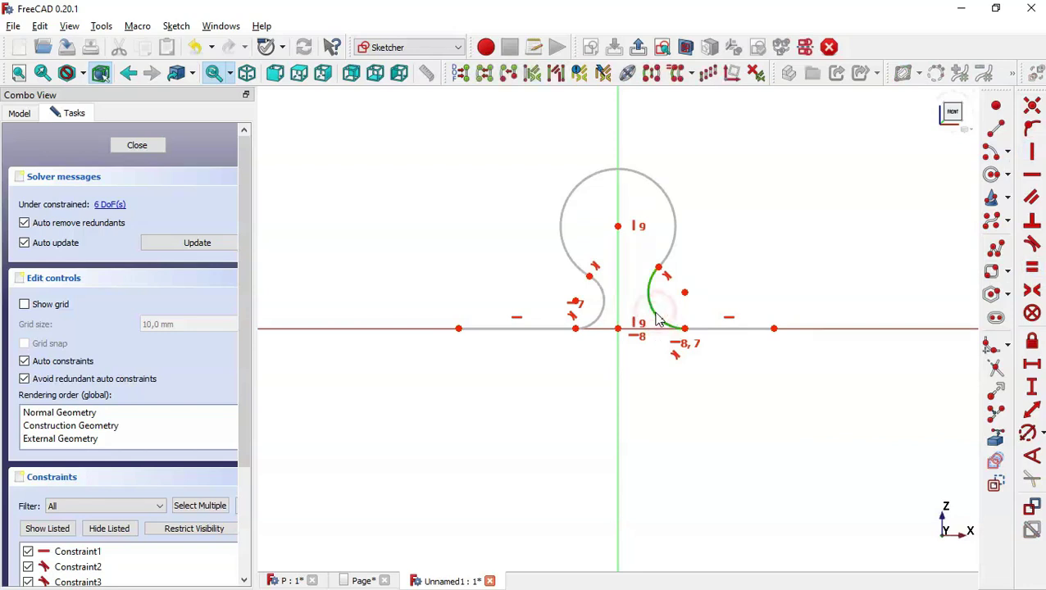
pyautogui.click(597, 315)
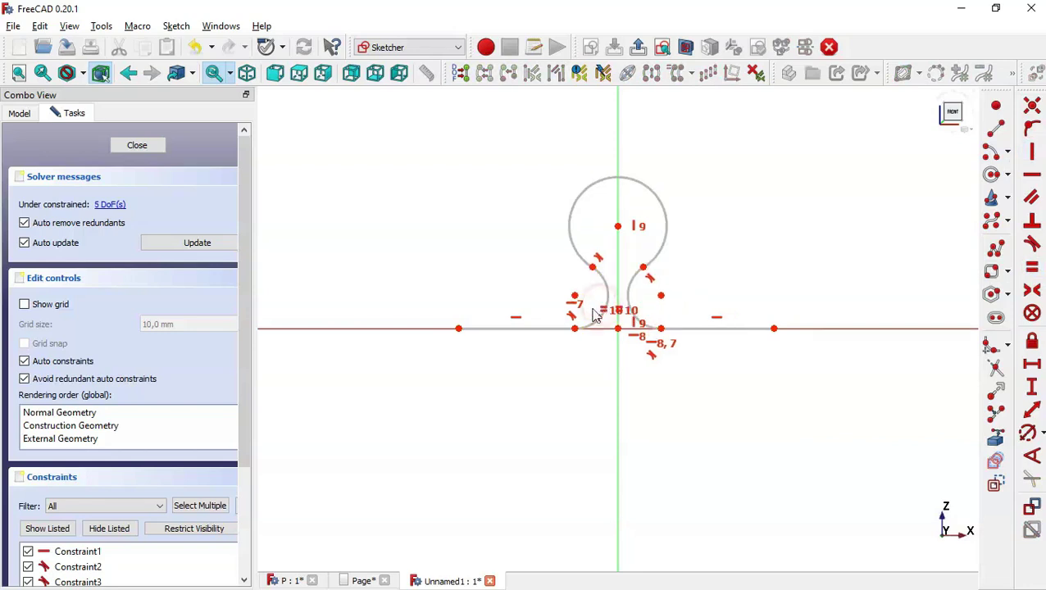
pyautogui.click(537, 329)
pyautogui.click(693, 328)
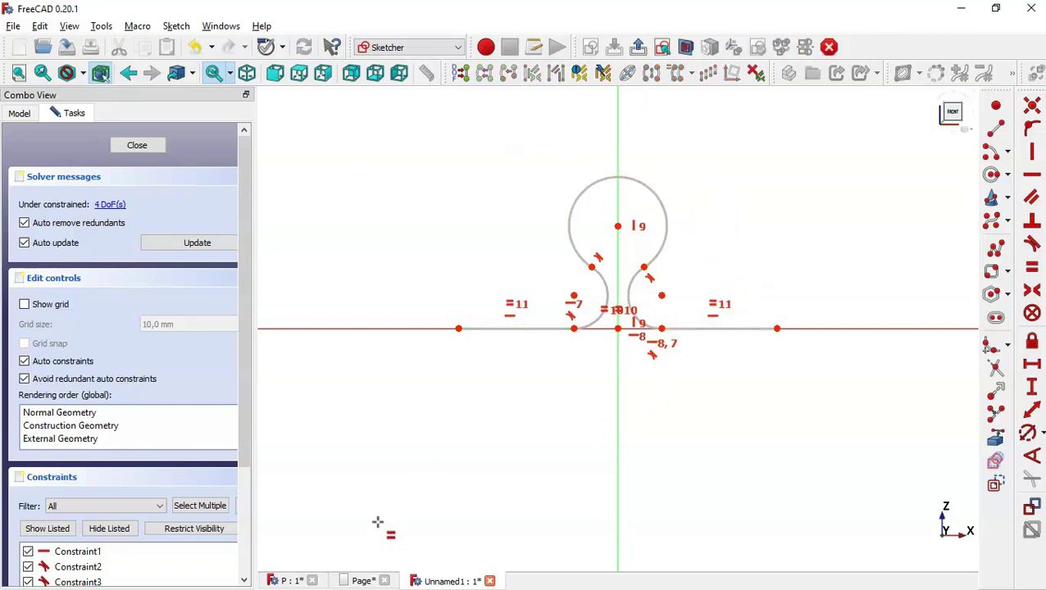
pyautogui.click(364, 581)
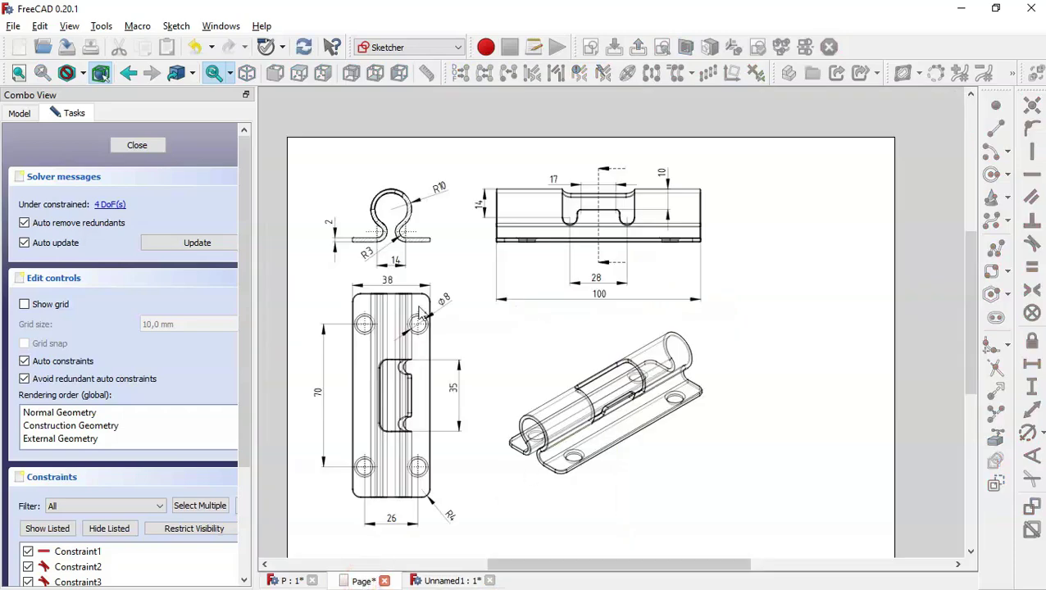
# Step: Zoom into the drawing to read the R10, R3, 14 and 2 mm values, then return to the sketch
pyautogui.hotkey('ctrl', '+')
pyautogui.hotkey('ctrl', '+')
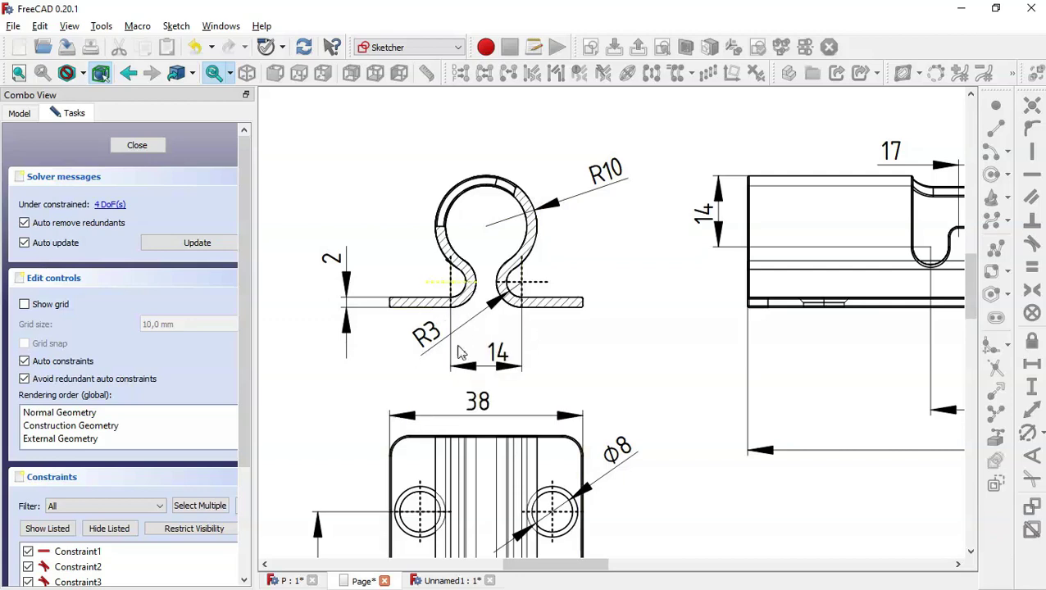
pyautogui.click(432, 581)
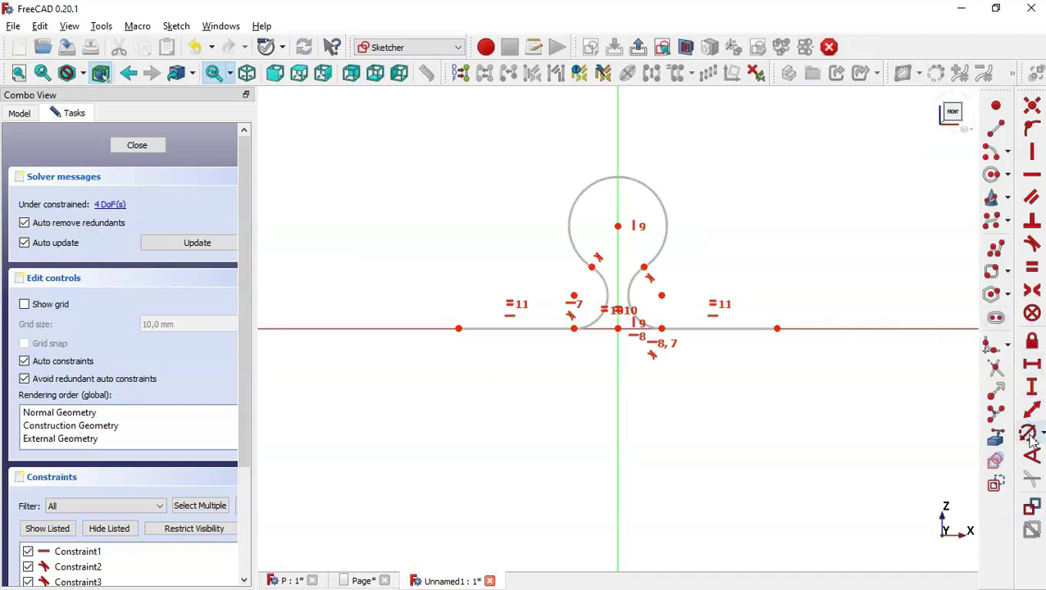
# Step: Give the knuckle circle radius 10 and the small bend arc radius 3
pyautogui.click(1030, 435)
pyautogui.click(669, 220)
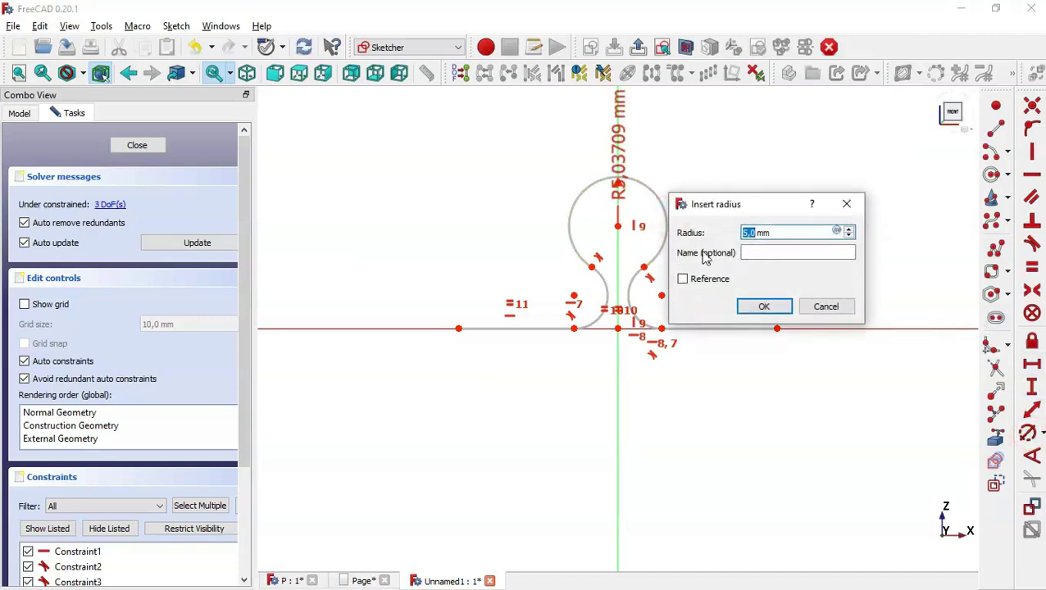
pyautogui.write('10')
pyautogui.press('Return')
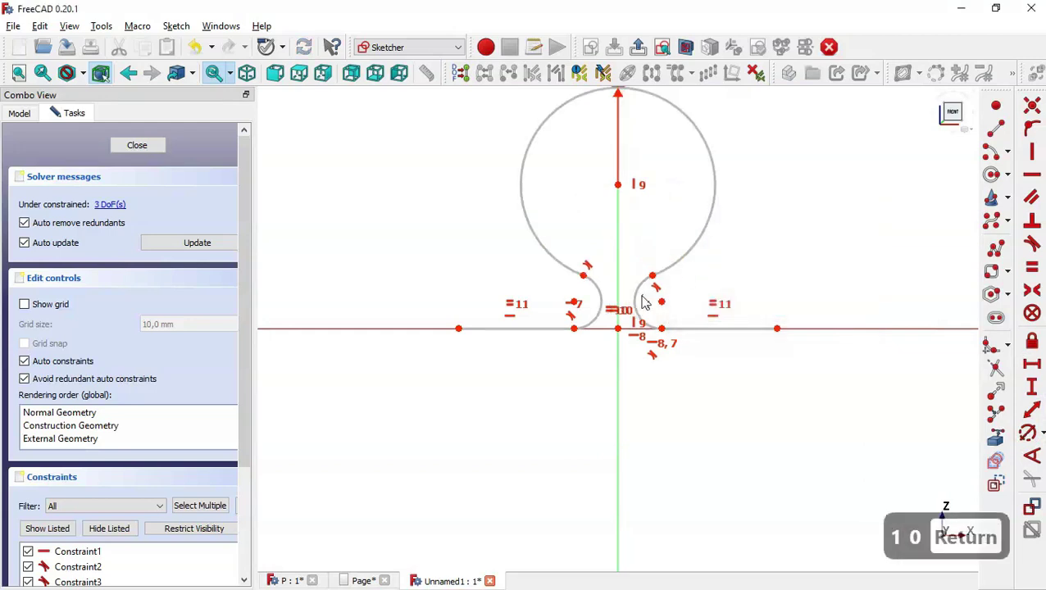
pyautogui.click(636, 294)
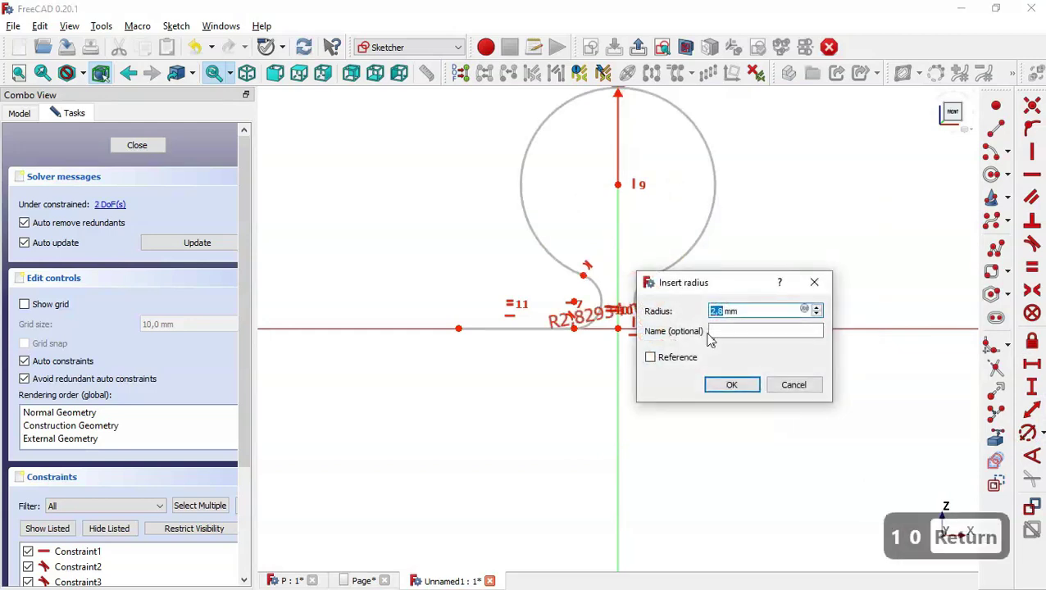
pyautogui.write('3')
pyautogui.press('Return')
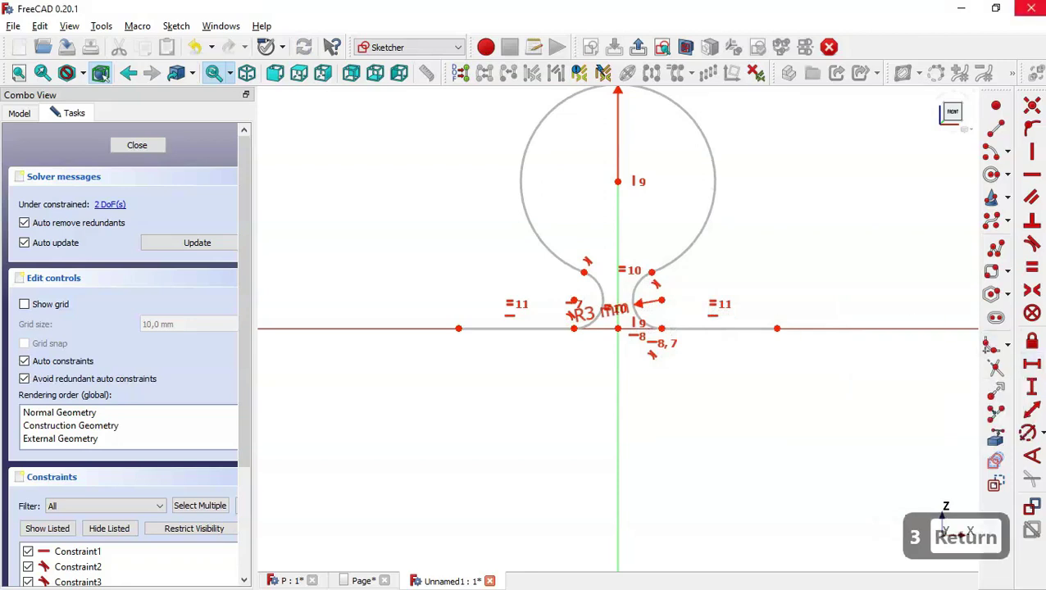
# Step: Dimension the opening between arc ends at 14 mm and overall width at 38 mm, then close the sketch
pyautogui.click(1033, 366)
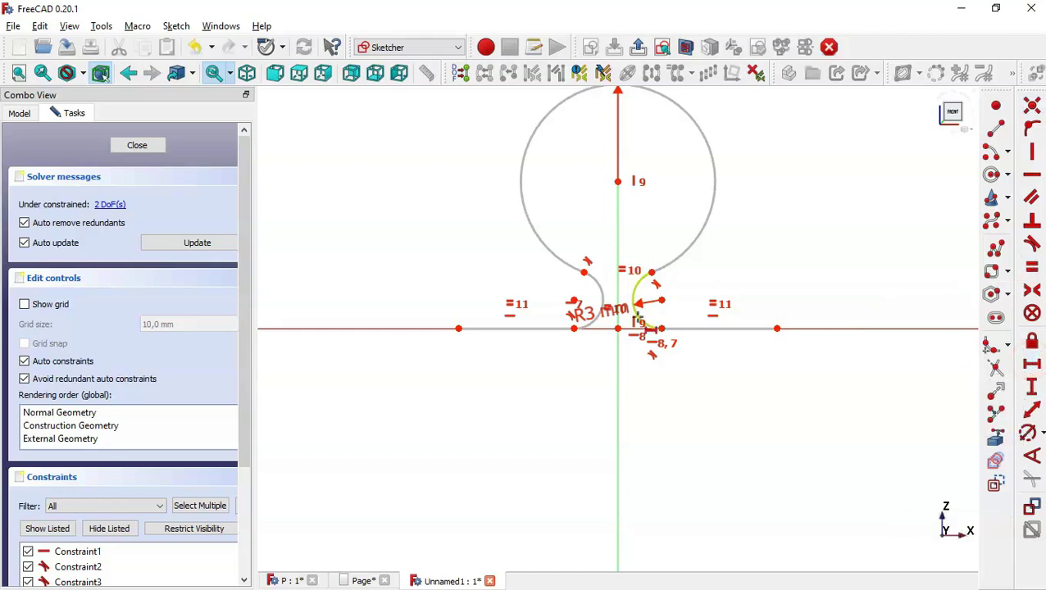
pyautogui.click(574, 301)
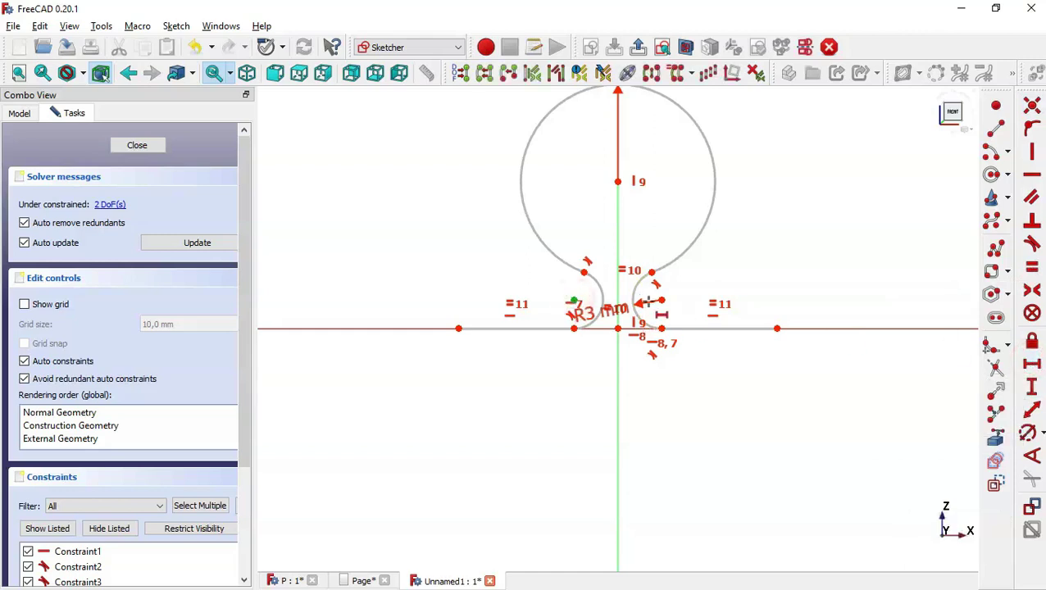
pyautogui.click(659, 301)
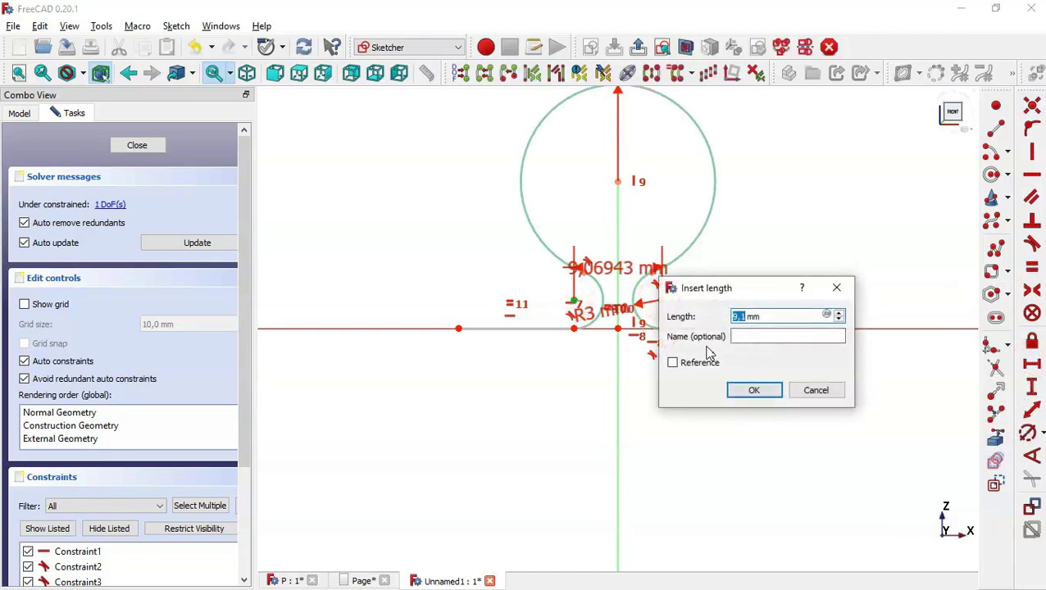
pyautogui.write('14')
pyautogui.press('Return')
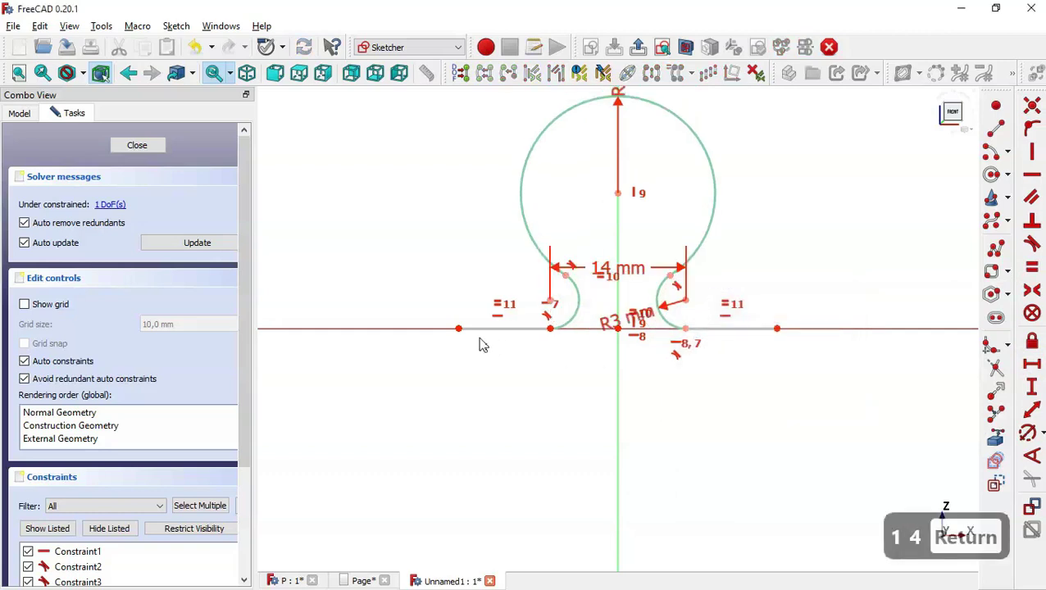
pyautogui.click(458, 328)
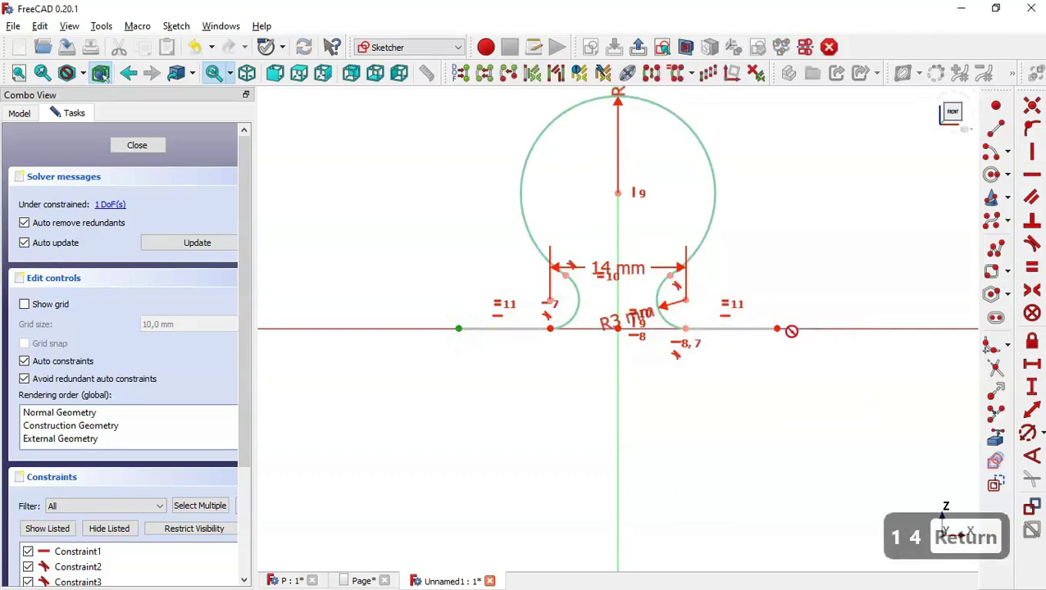
pyautogui.click(777, 328)
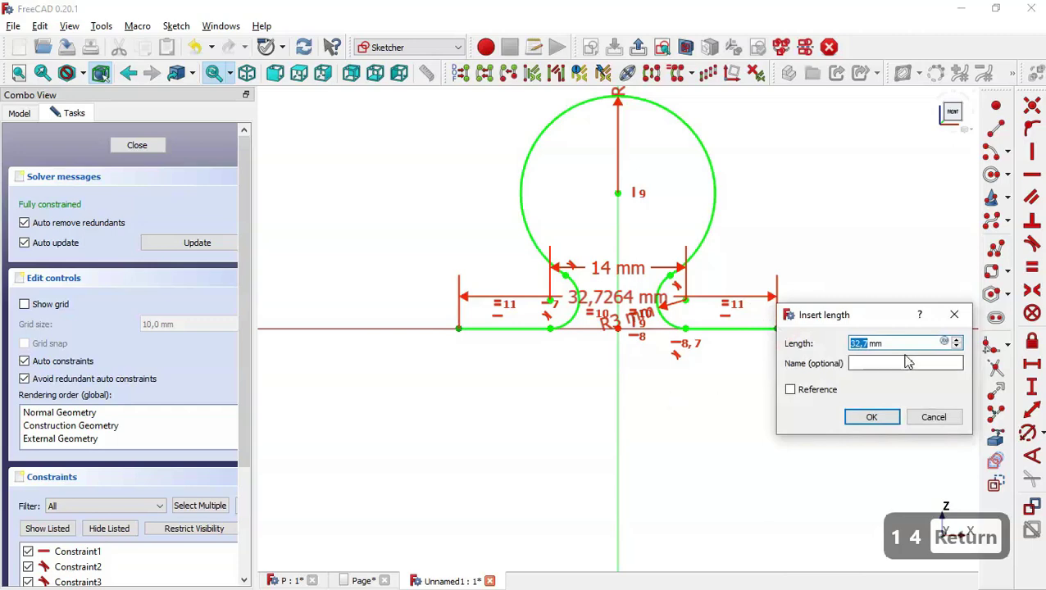
pyautogui.write('38')
pyautogui.press('Return')
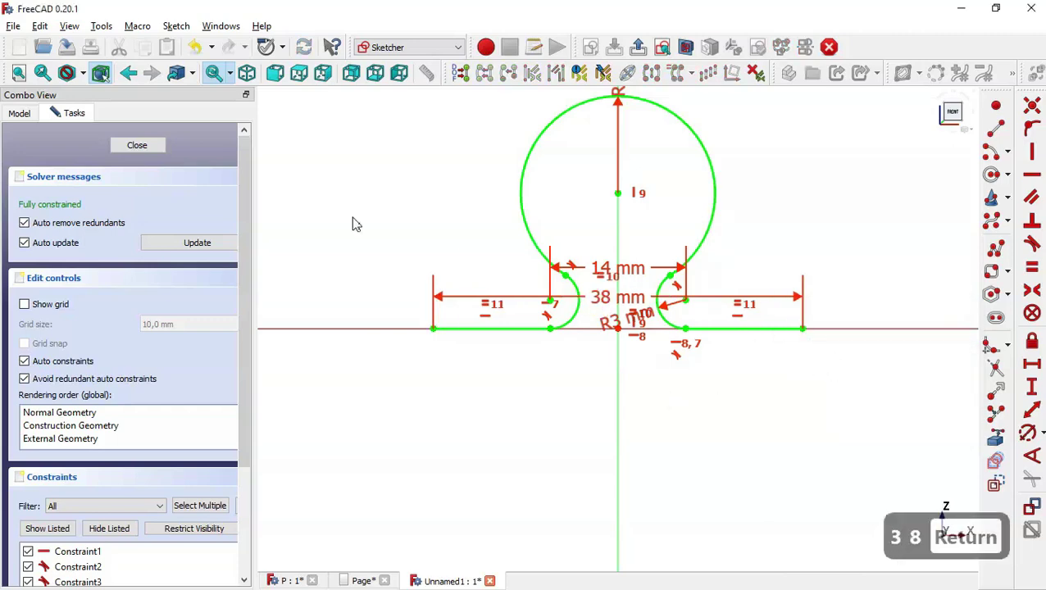
pyautogui.click(141, 147)
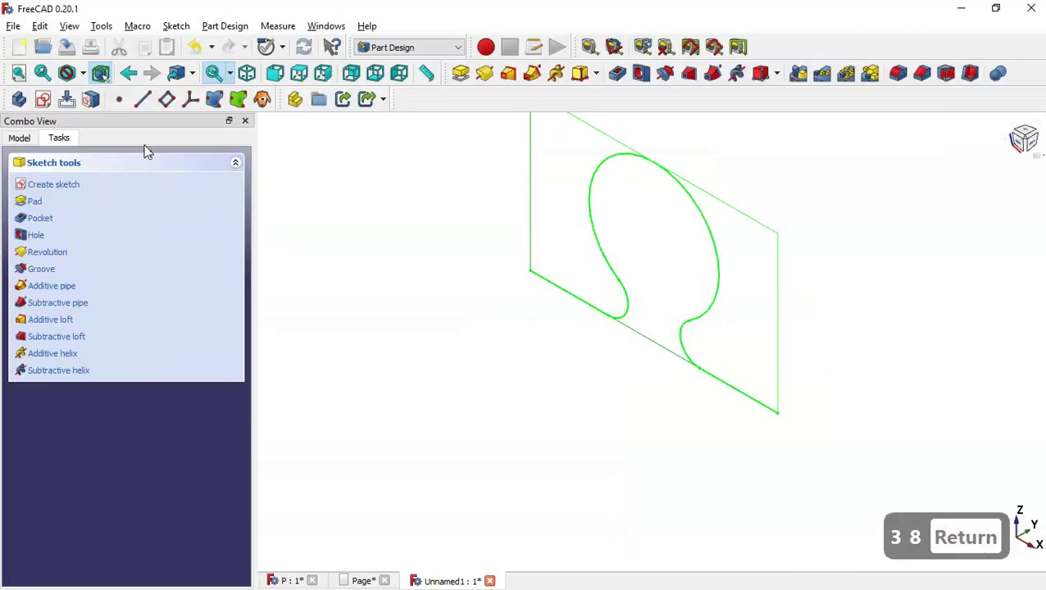
# Step: Fit the view, switch to the Sheet Metal workbench, and select the hinge sketch in the model tree
pyautogui.press('Home')
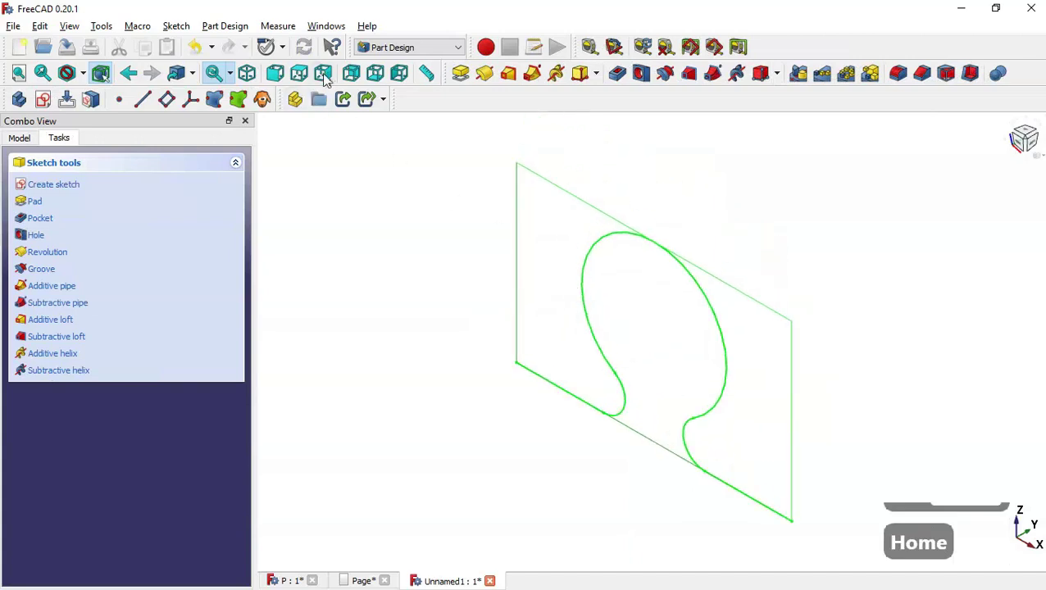
pyautogui.click(411, 47)
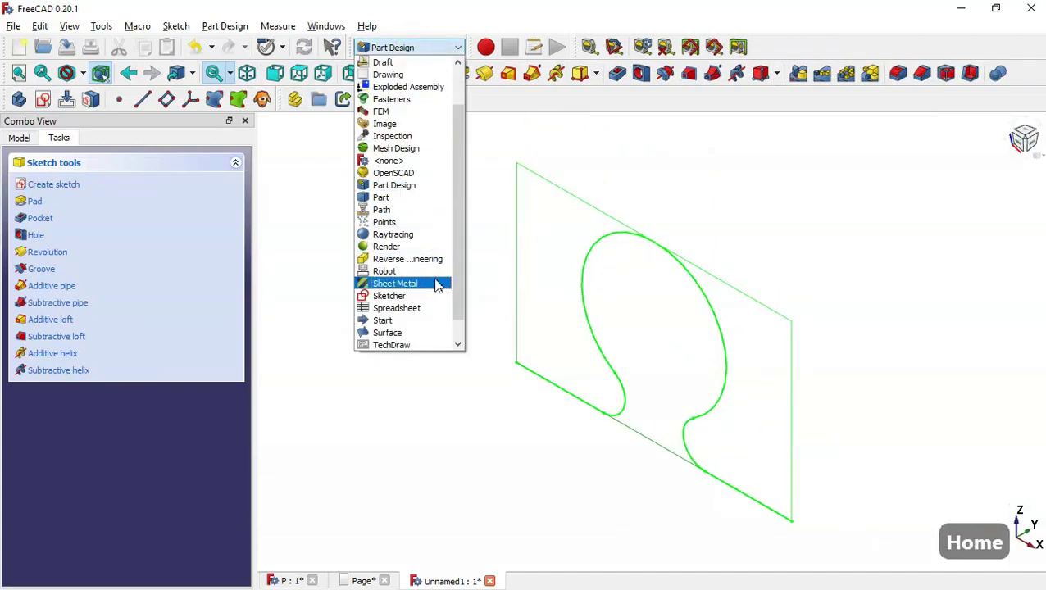
pyautogui.click(433, 285)
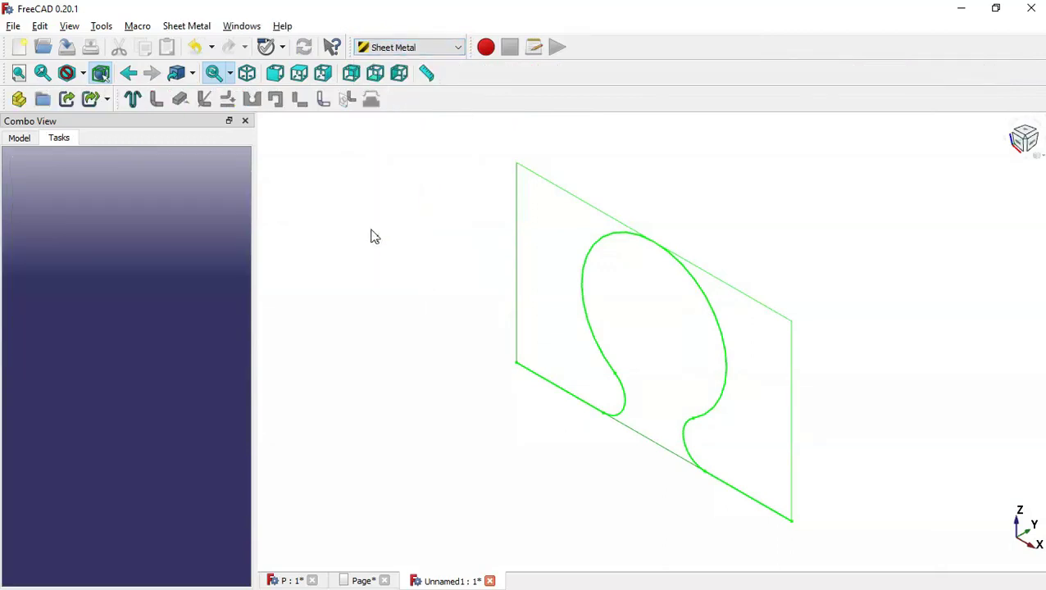
pyautogui.click(20, 138)
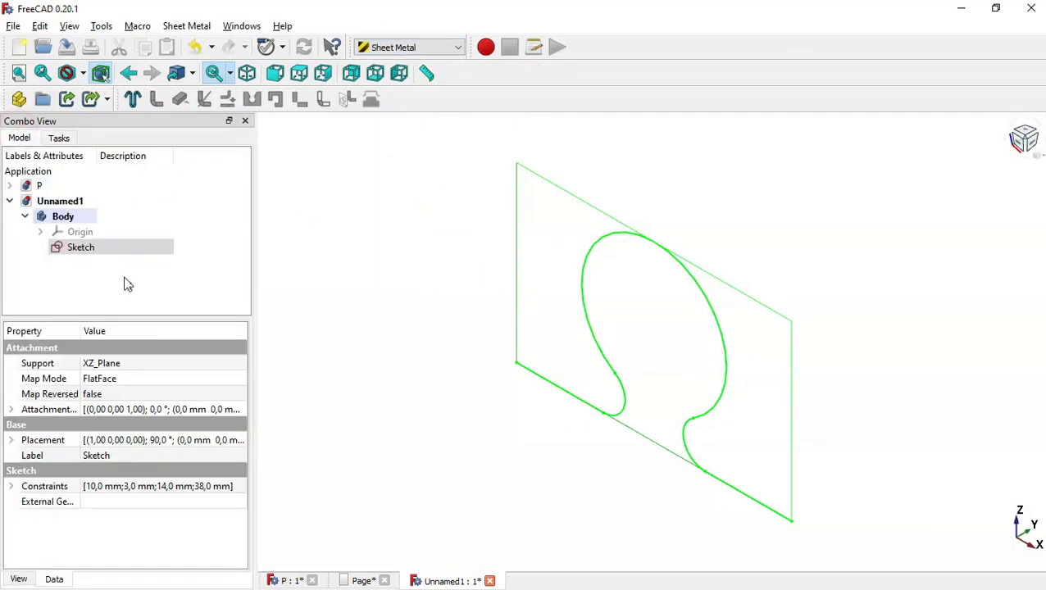
pyautogui.click(146, 245)
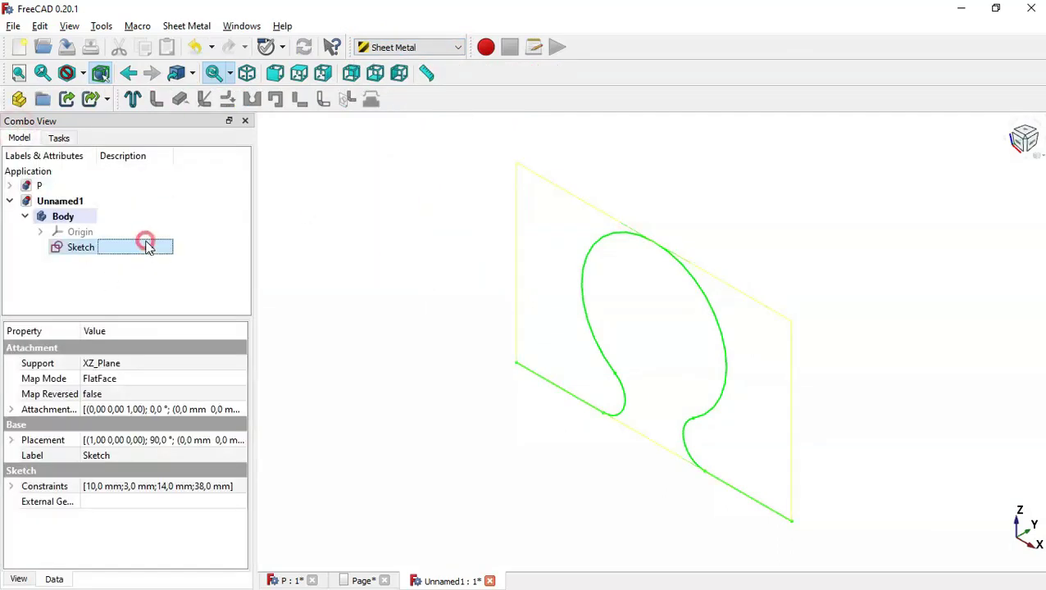
# Step: Make a BaseBend from the sketch (100 mm length, 1 mm radius, 1 mm thickness) and show the origin planes
pyautogui.click(132, 100)
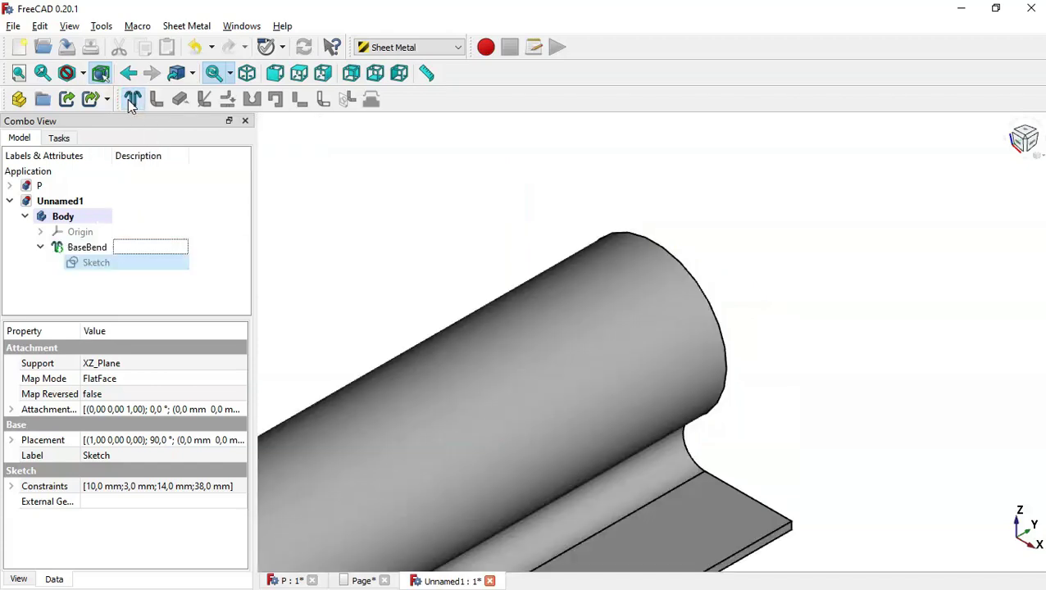
pyautogui.press('Home')
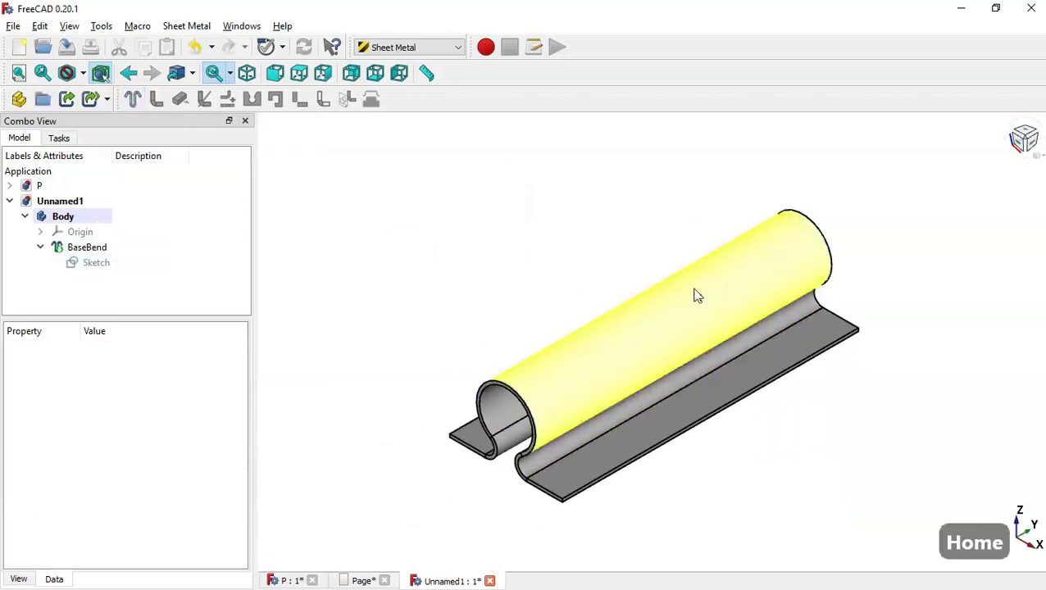
pyautogui.scroll(1, 552, 278)
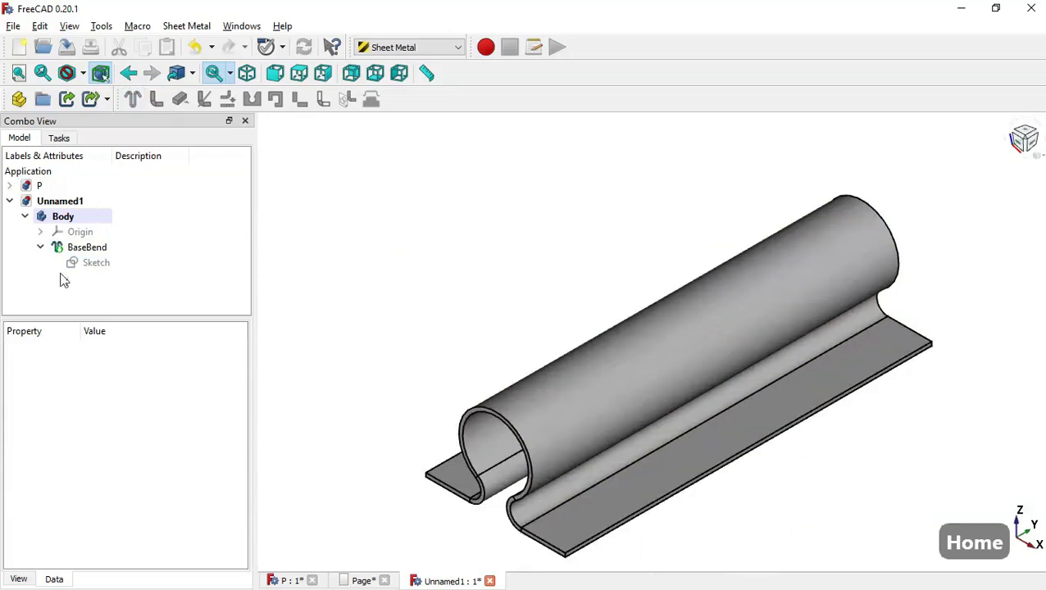
pyautogui.click(100, 236)
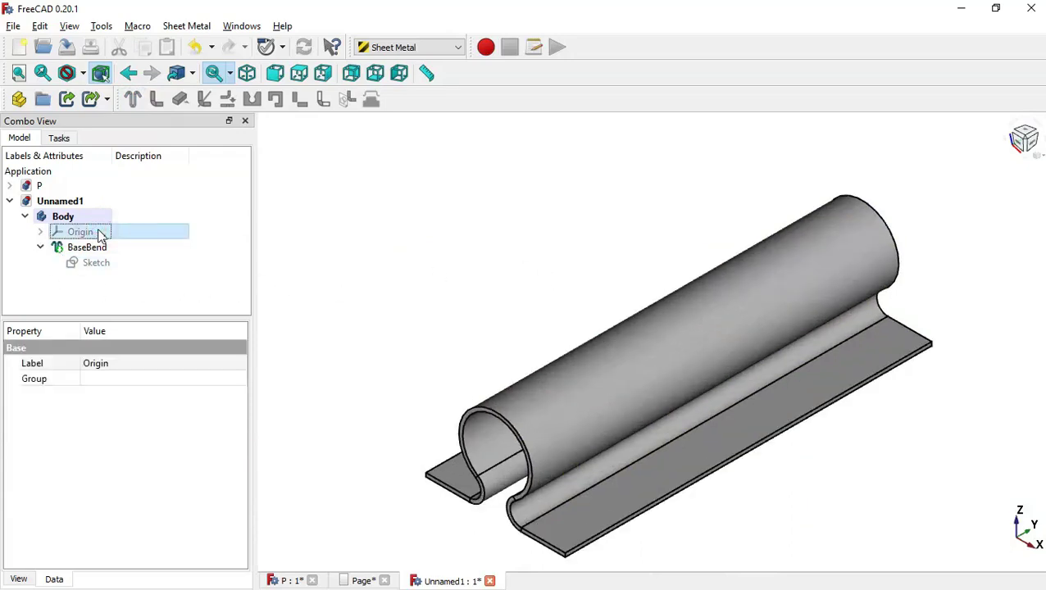
pyautogui.press('space')
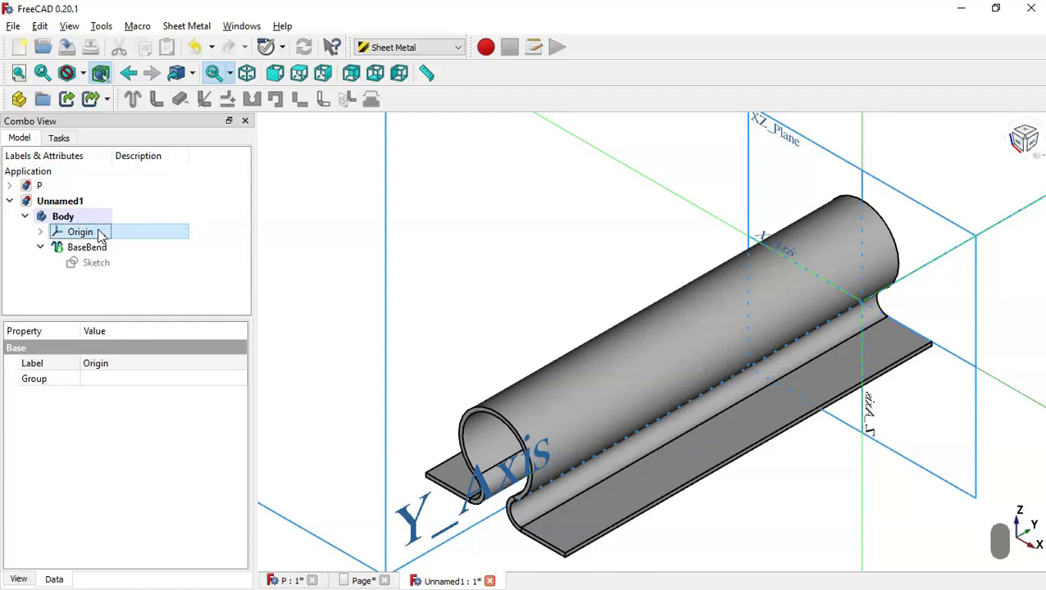
pyautogui.click(88, 249)
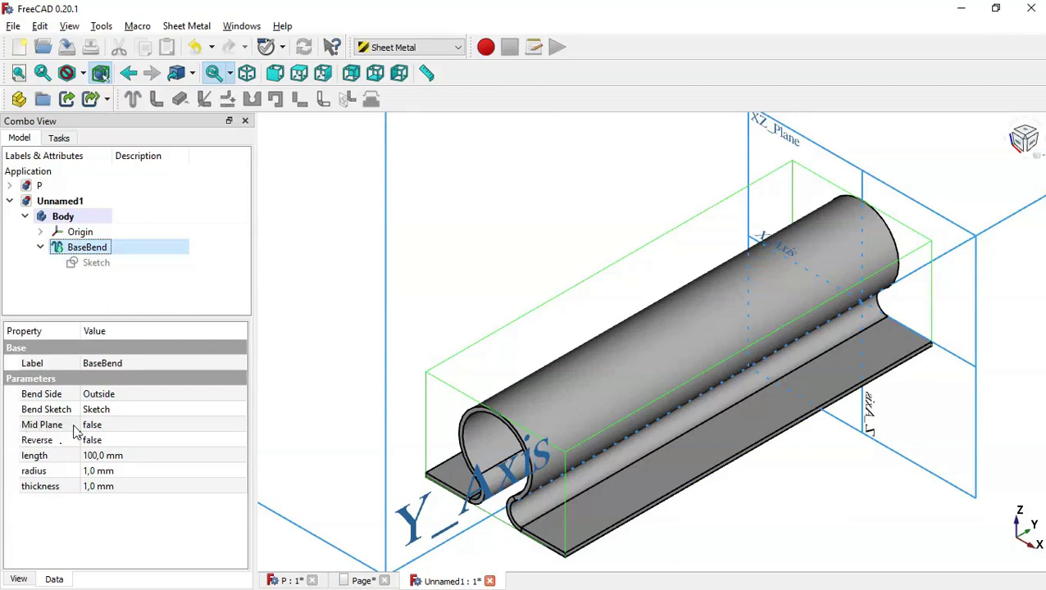
# Step: Set the BaseBend's Mid Plane to true and its thickness to 2 mm
pyautogui.click(153, 427)
pyautogui.click(154, 425)
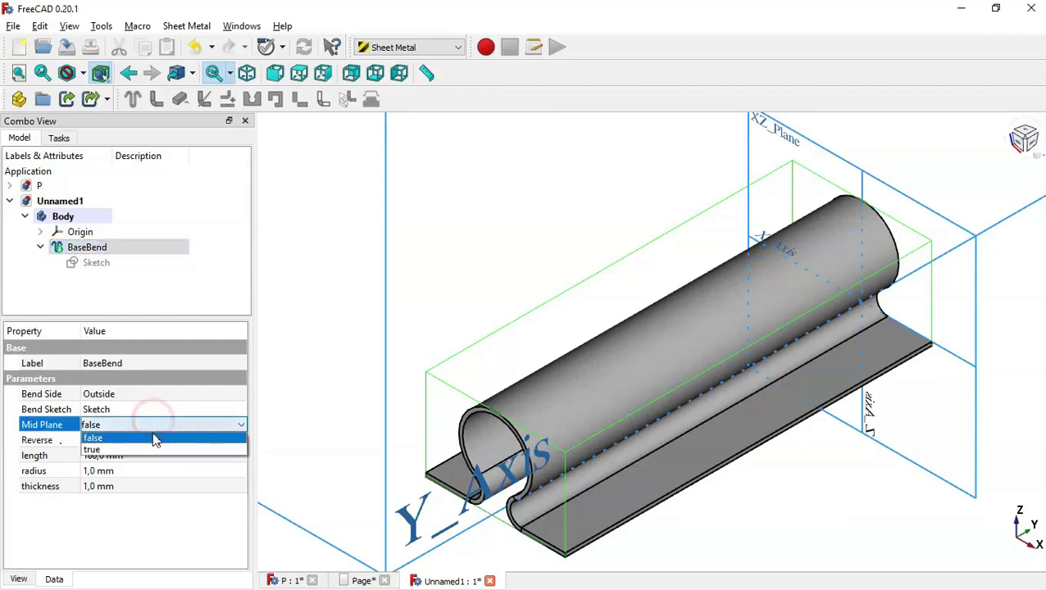
pyautogui.click(160, 451)
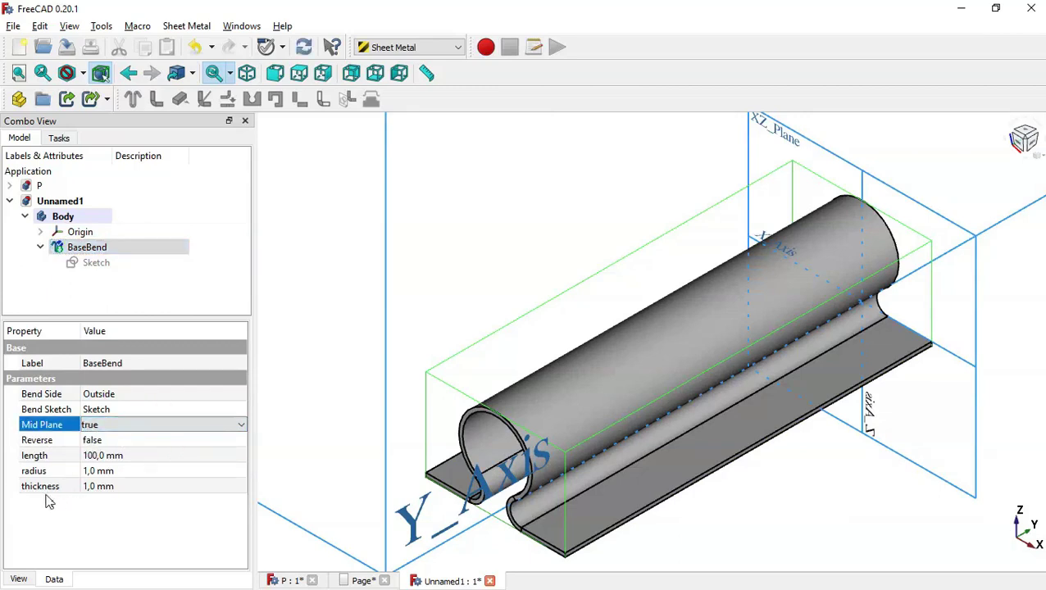
pyautogui.click(111, 489)
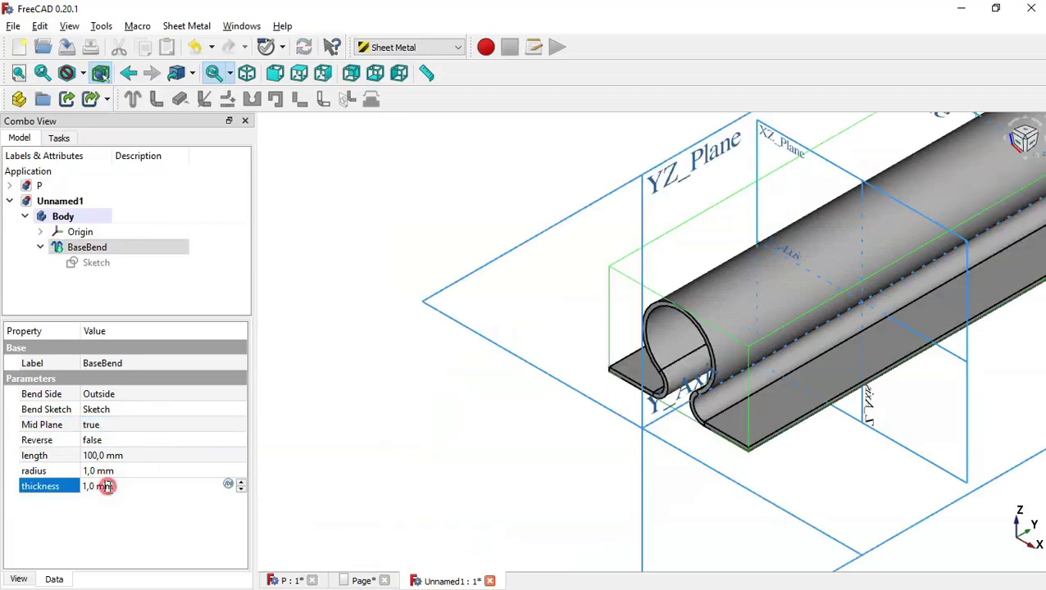
pyautogui.doubleClick(132, 487)
pyautogui.write('2')
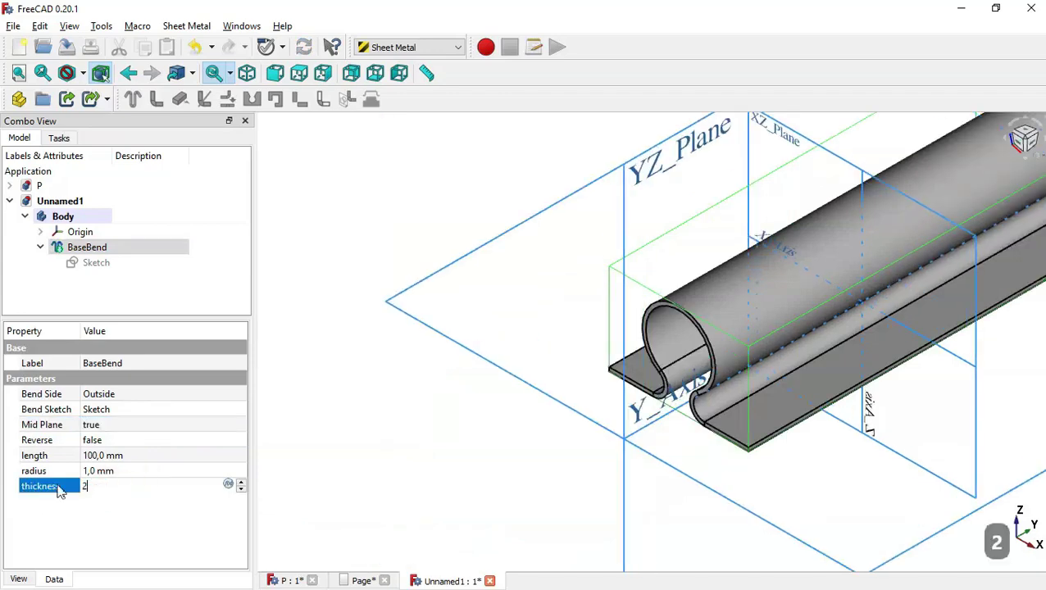
pyautogui.press('Return')
# Step: Refit the view on the whole model and hide the body's origin planes and axes
pyautogui.click(334, 433)
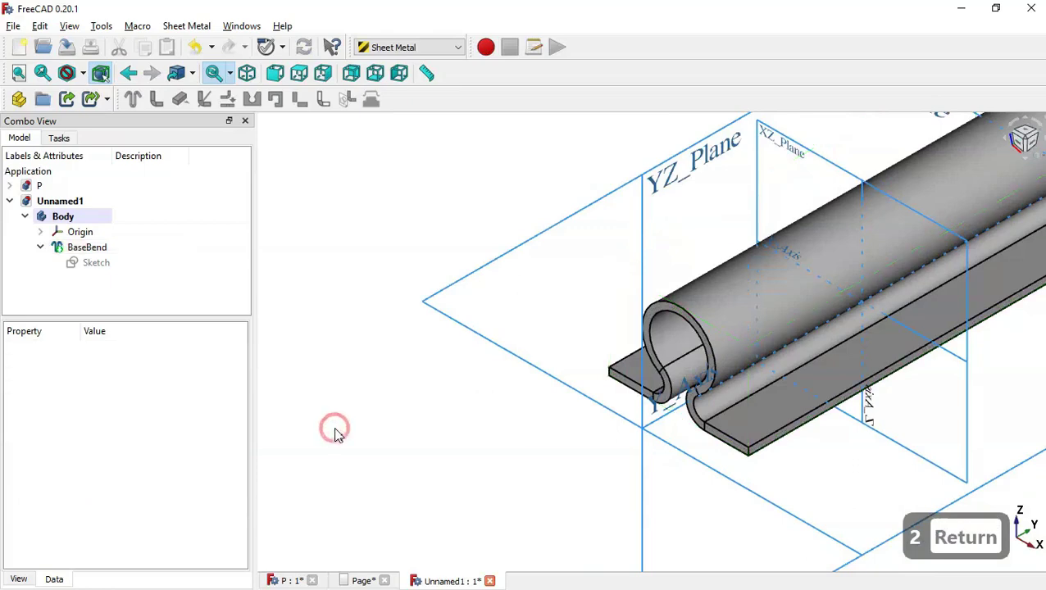
pyautogui.press('Home')
pyautogui.scroll(2, 649, 352)
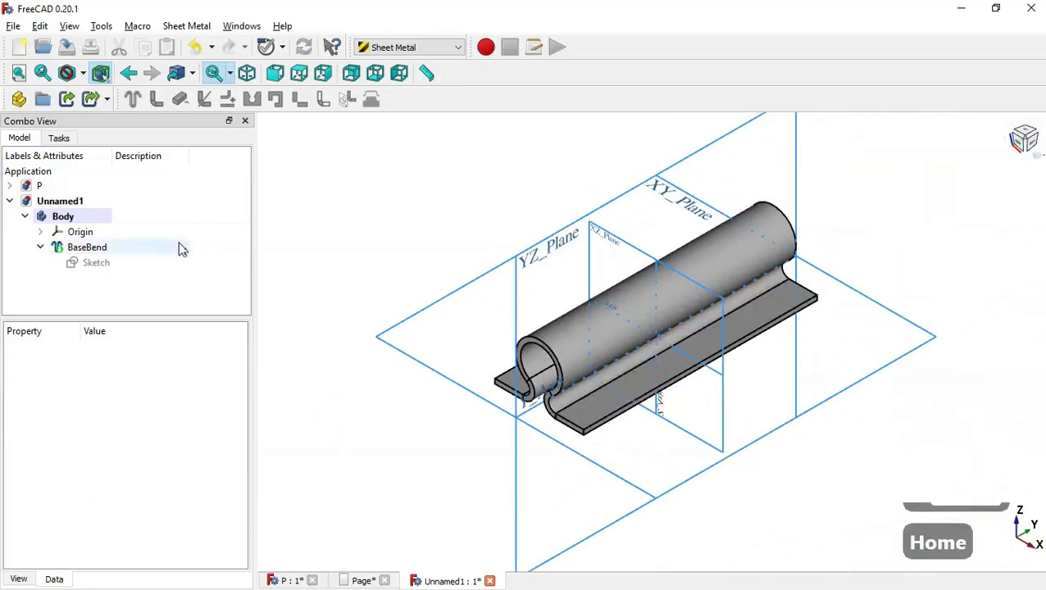
pyautogui.click(101, 236)
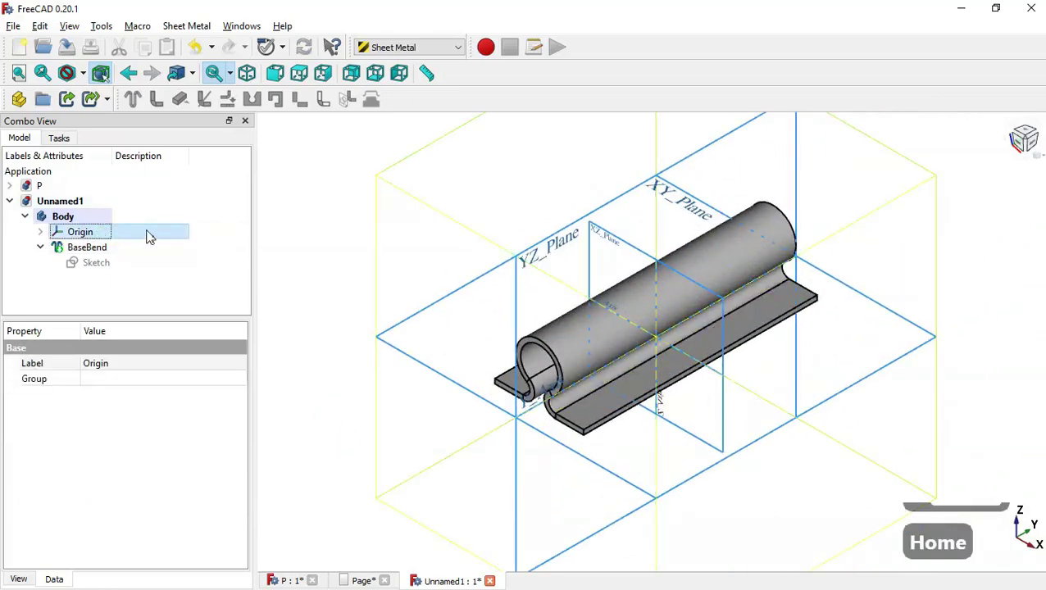
pyautogui.press('space')
pyautogui.click(523, 239)
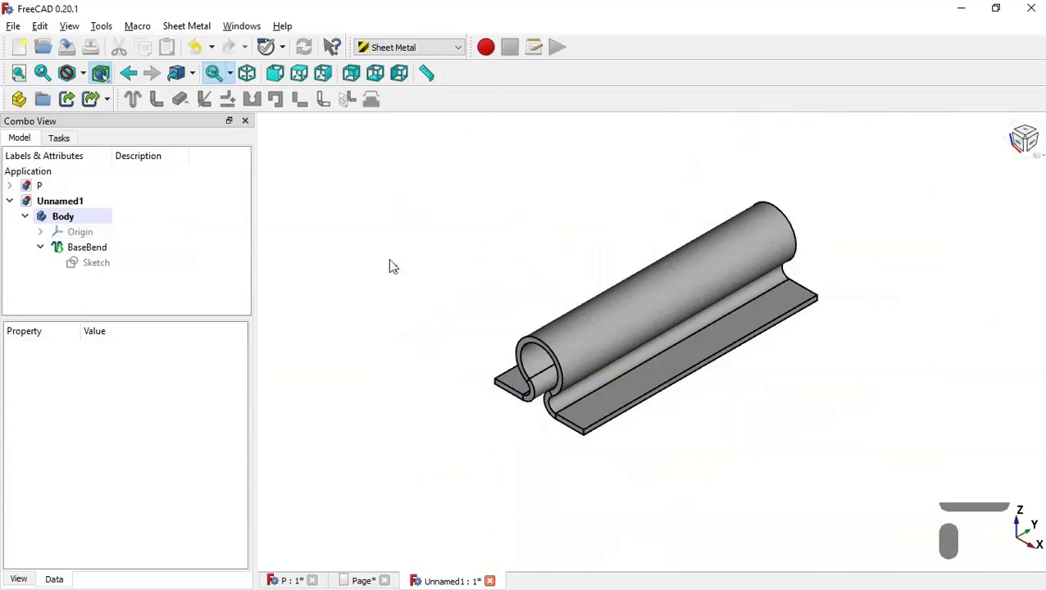
# Step: In Part Design, start a sketch on the flat flange face with section view turned on
pyautogui.click(443, 49)
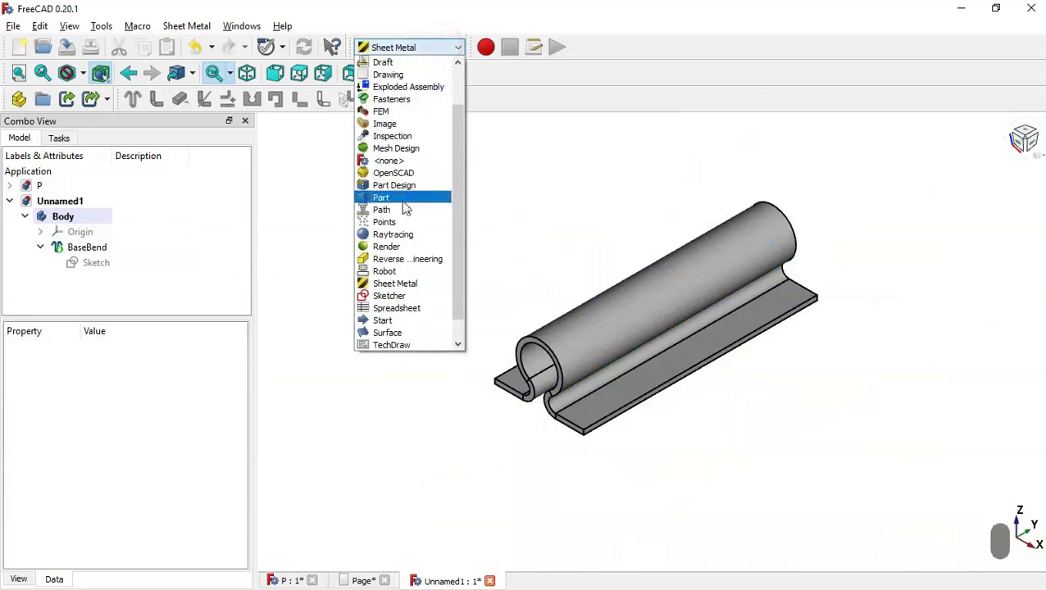
pyautogui.click(427, 186)
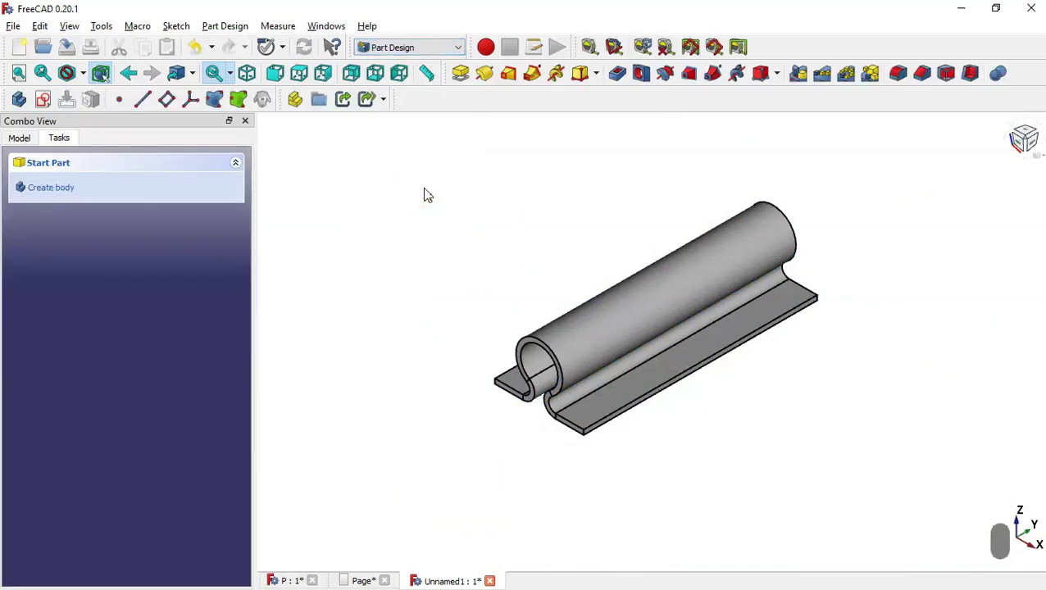
pyautogui.click(657, 382)
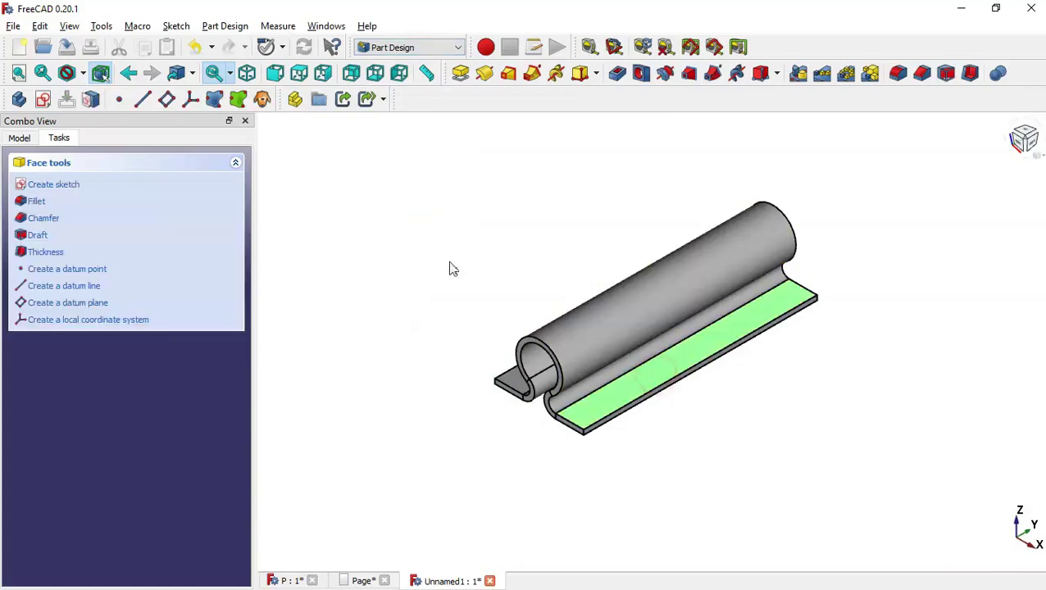
pyautogui.click(43, 100)
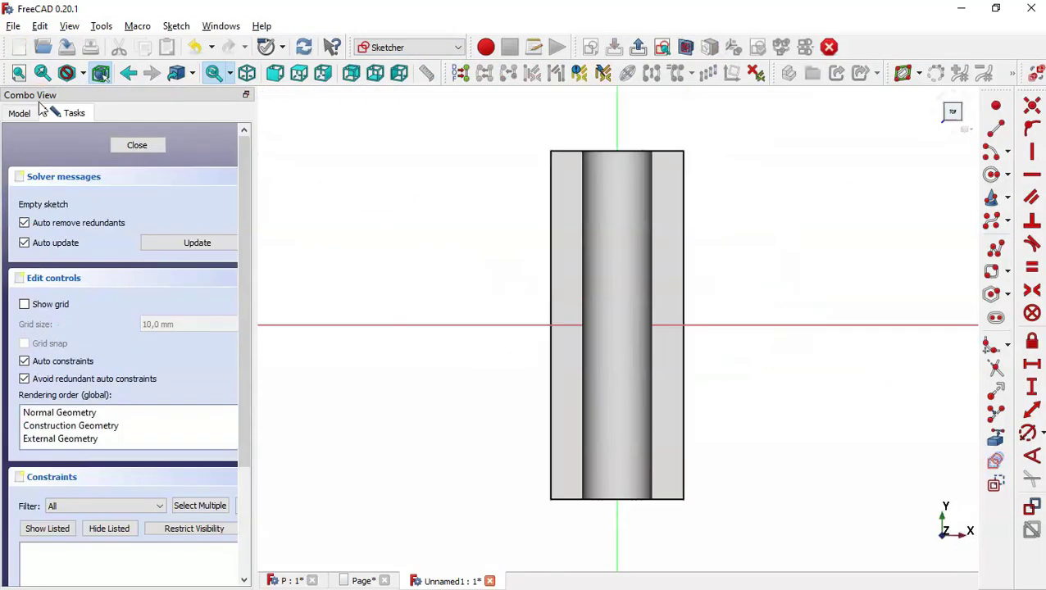
pyautogui.click(685, 47)
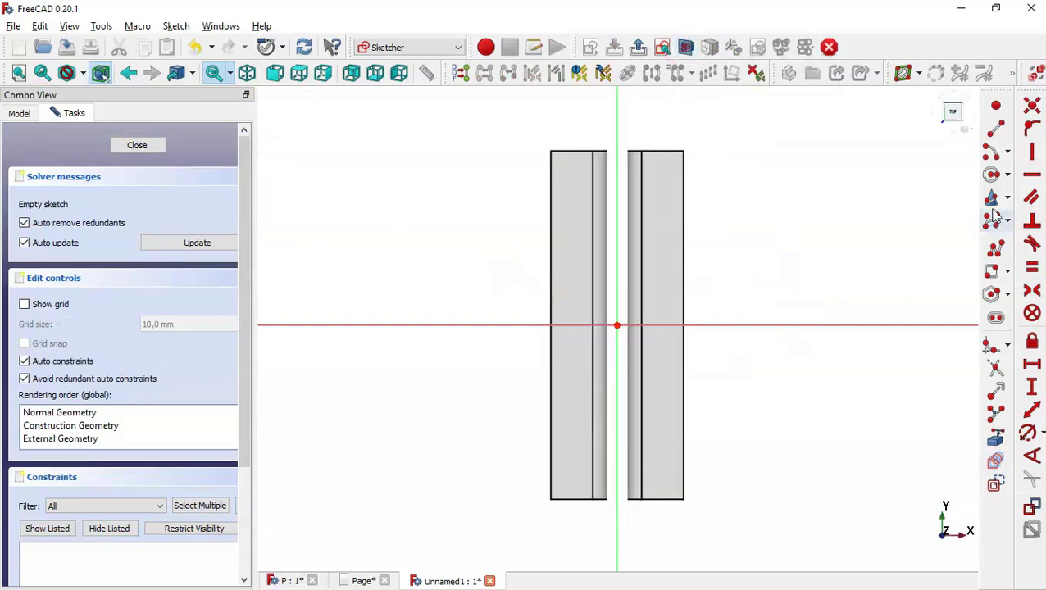
# Step: Draw four hole circles, two on each flange either side of the knuckle
pyautogui.click(995, 182)
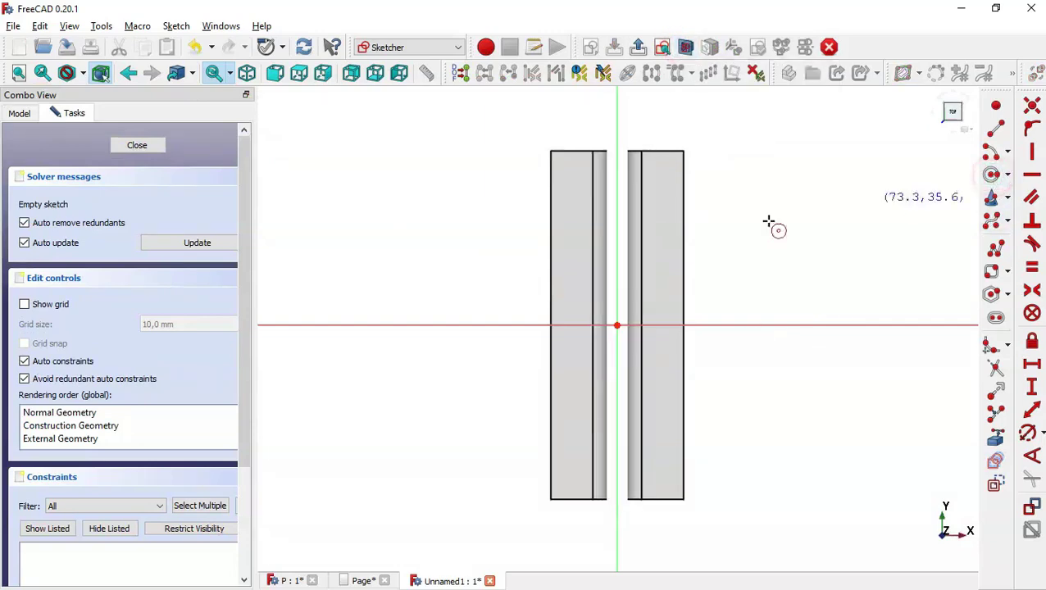
pyautogui.click(657, 194)
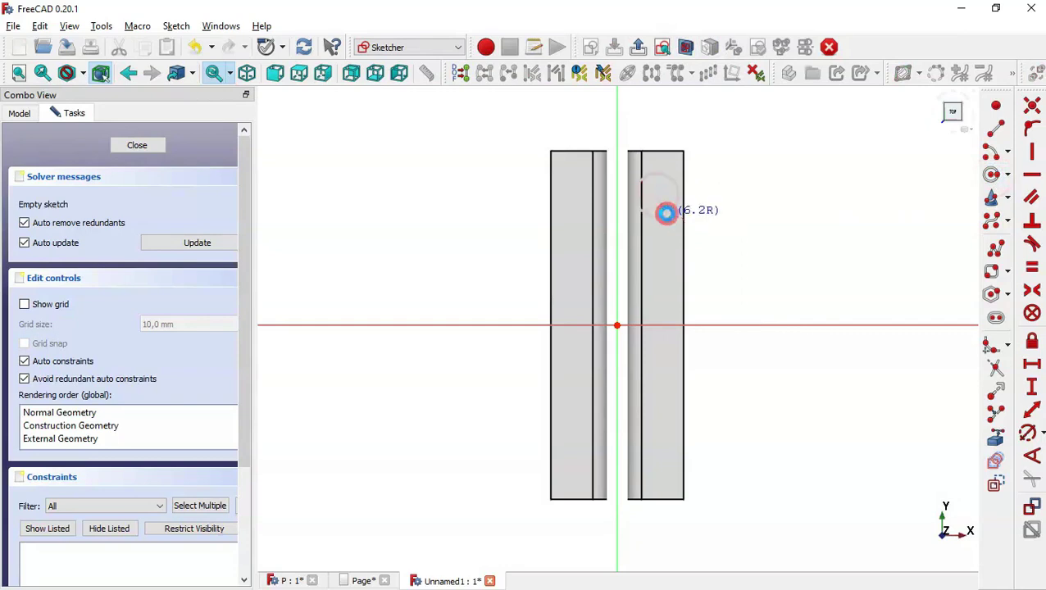
pyautogui.click(667, 213)
pyautogui.click(577, 232)
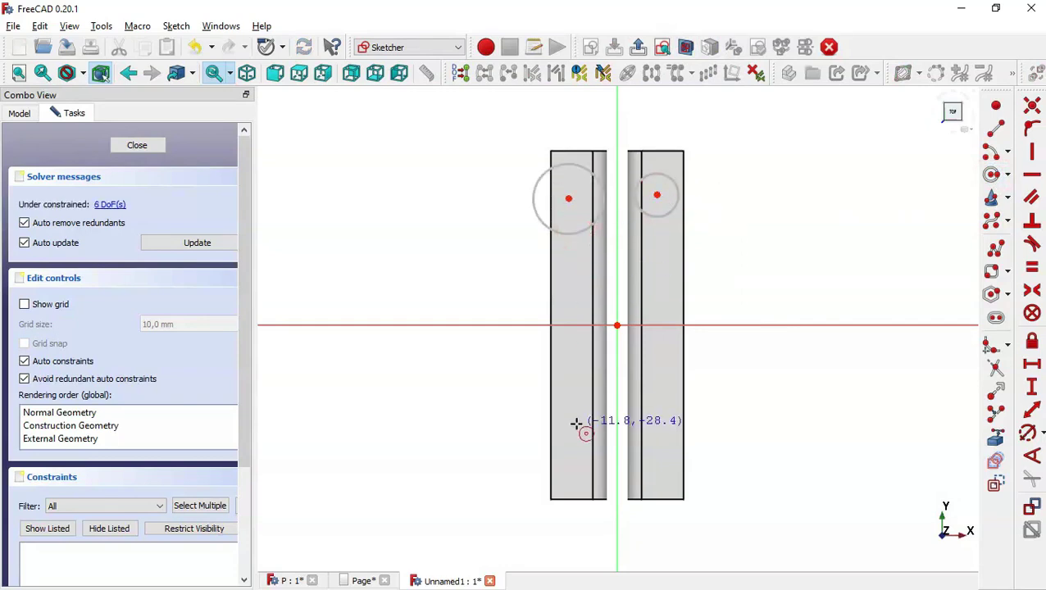
pyautogui.click(576, 423)
pyautogui.click(586, 458)
pyautogui.click(648, 421)
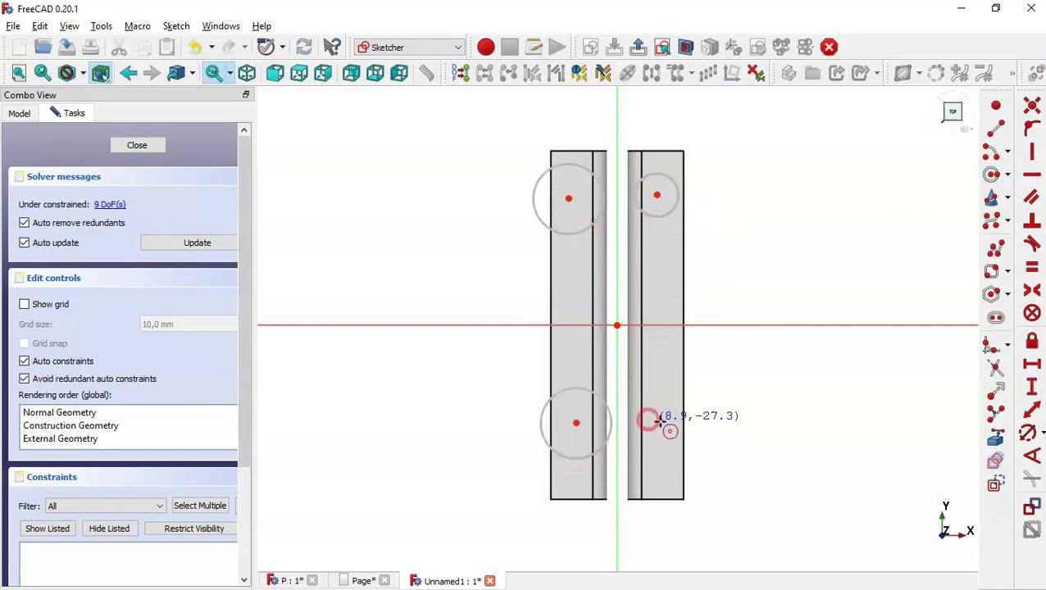
pyautogui.click(687, 439)
pyautogui.press('Escape')
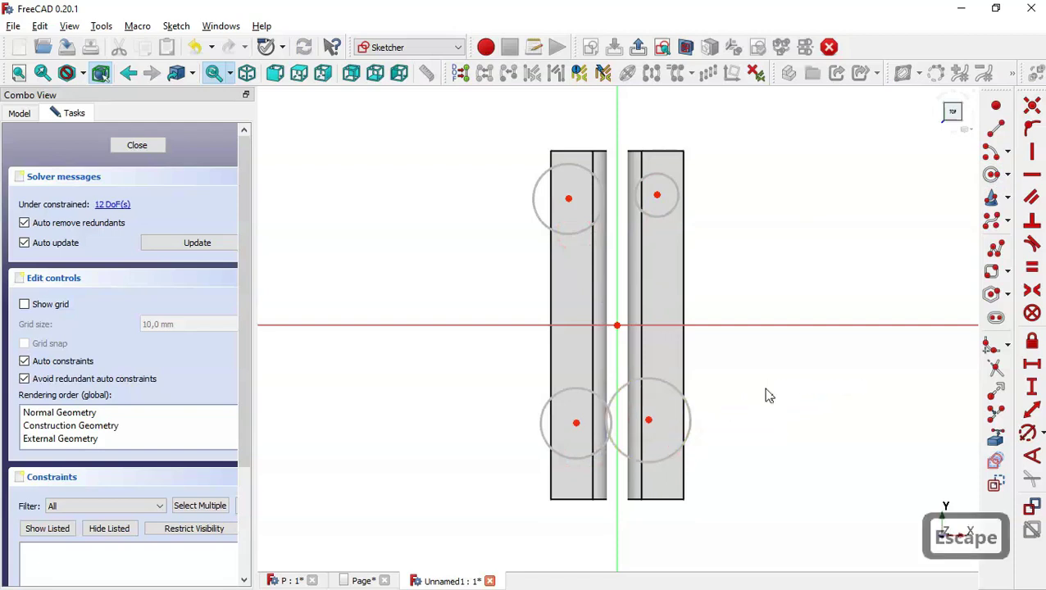
# Step: Select all four hole circles together
pyautogui.click(679, 392)
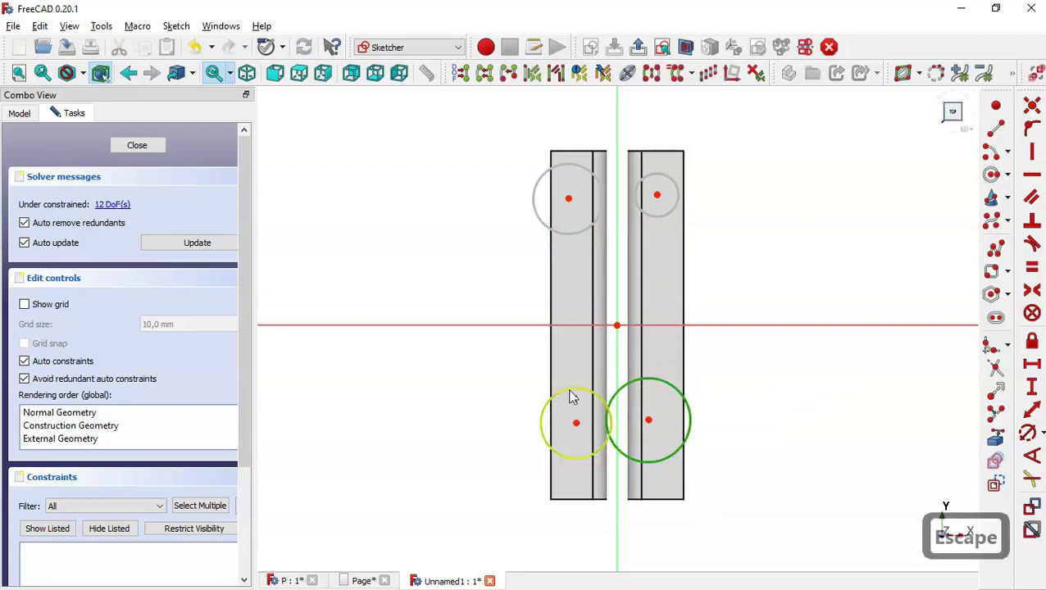
pyautogui.click(572, 398)
pyautogui.click(581, 232)
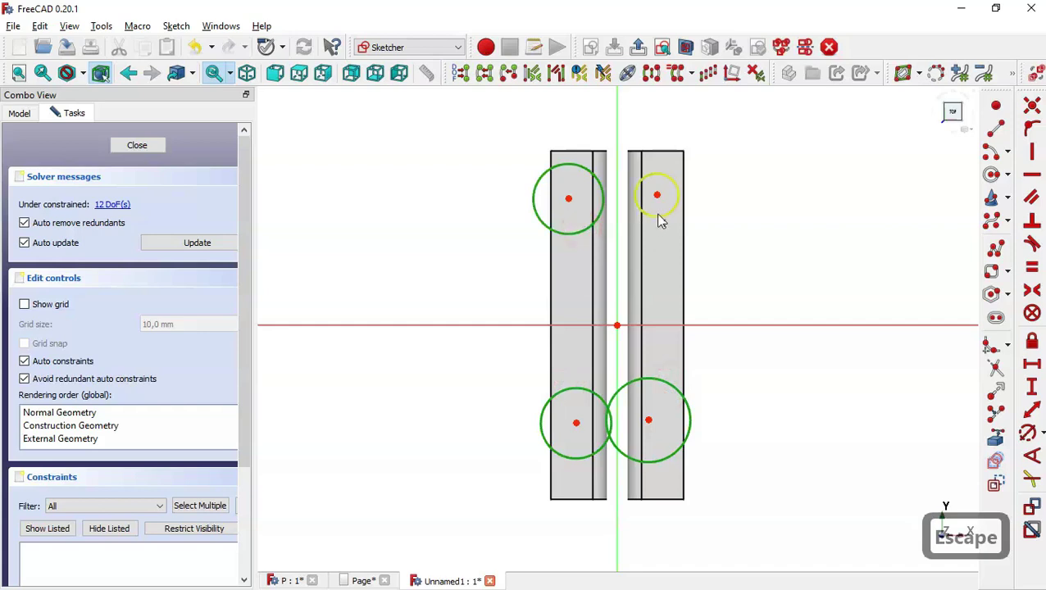
pyautogui.click(665, 216)
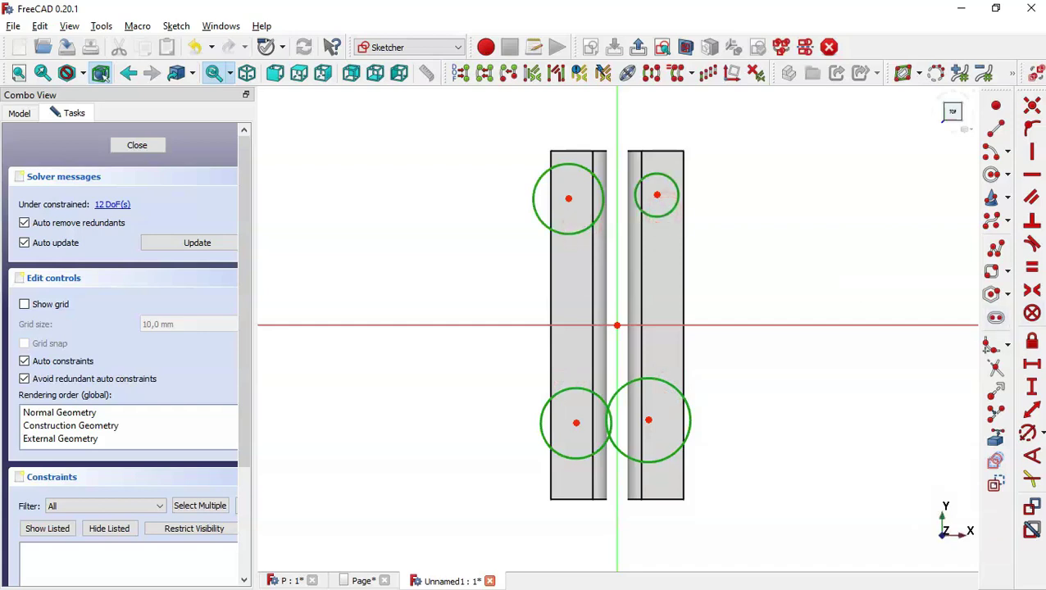
# Step: Make the four circles equal and mirror the upper and lower pairs about the vertical axis
pyautogui.click(1032, 266)
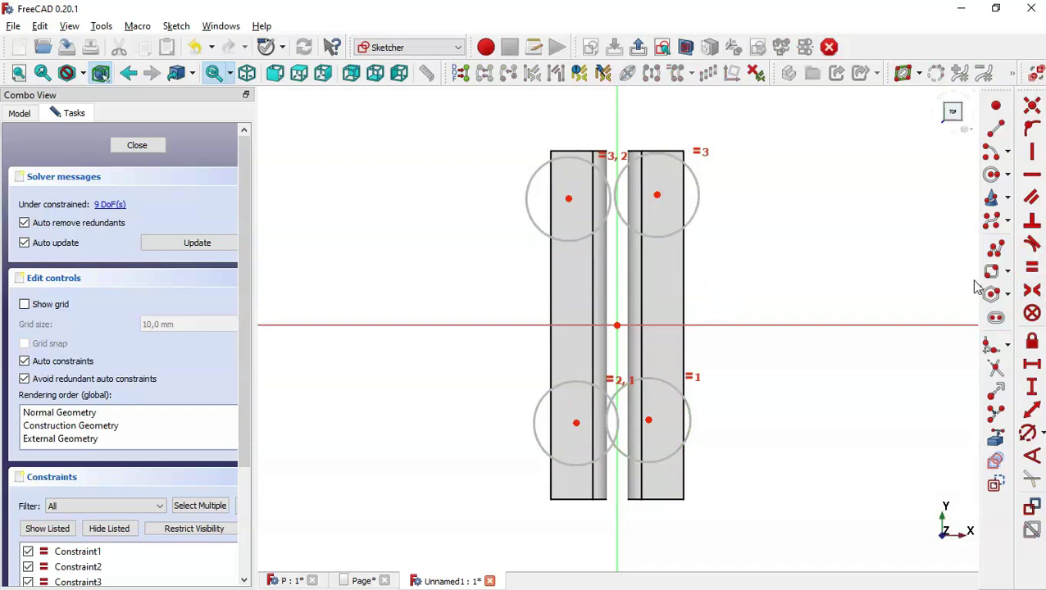
pyautogui.click(1032, 292)
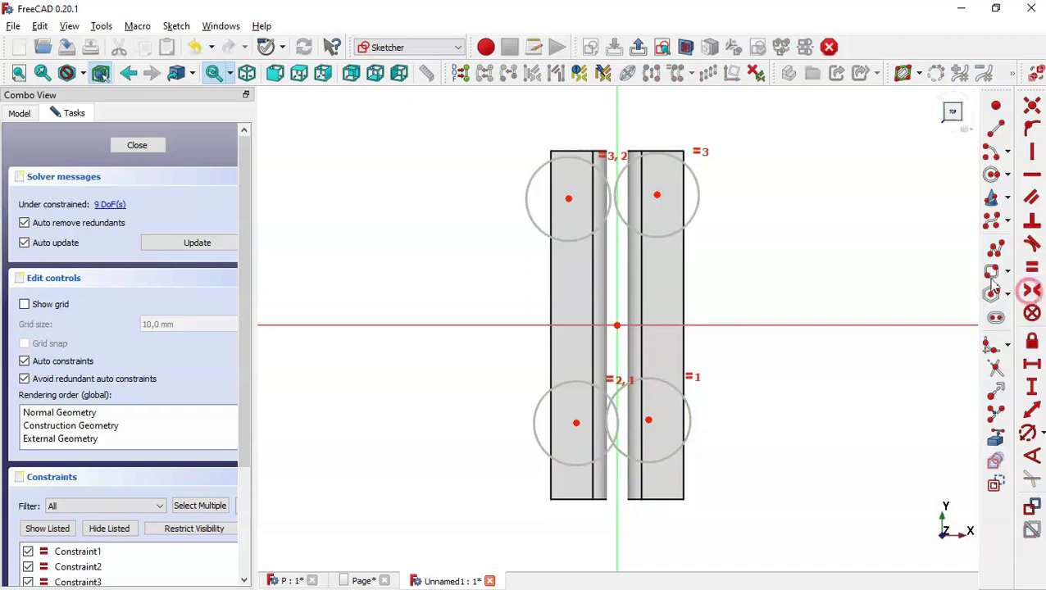
pyautogui.click(657, 194)
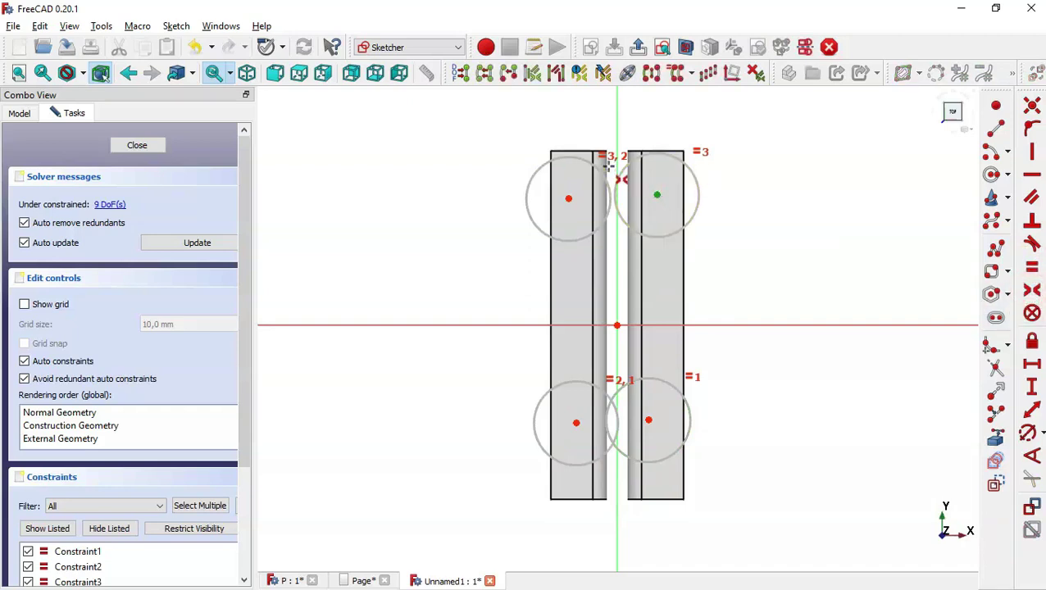
pyautogui.click(571, 197)
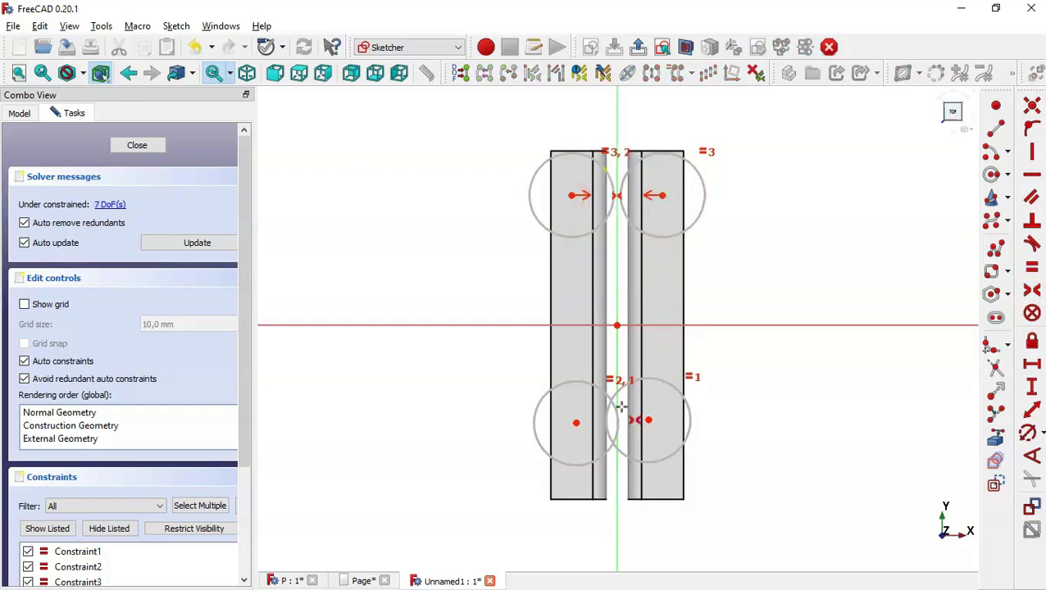
pyautogui.click(649, 420)
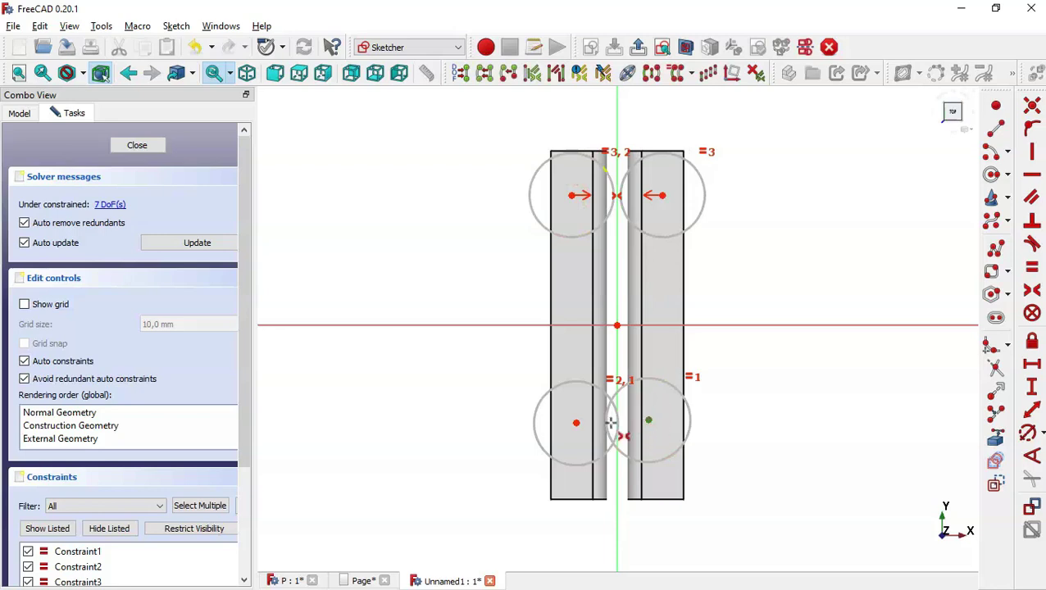
pyautogui.click(576, 424)
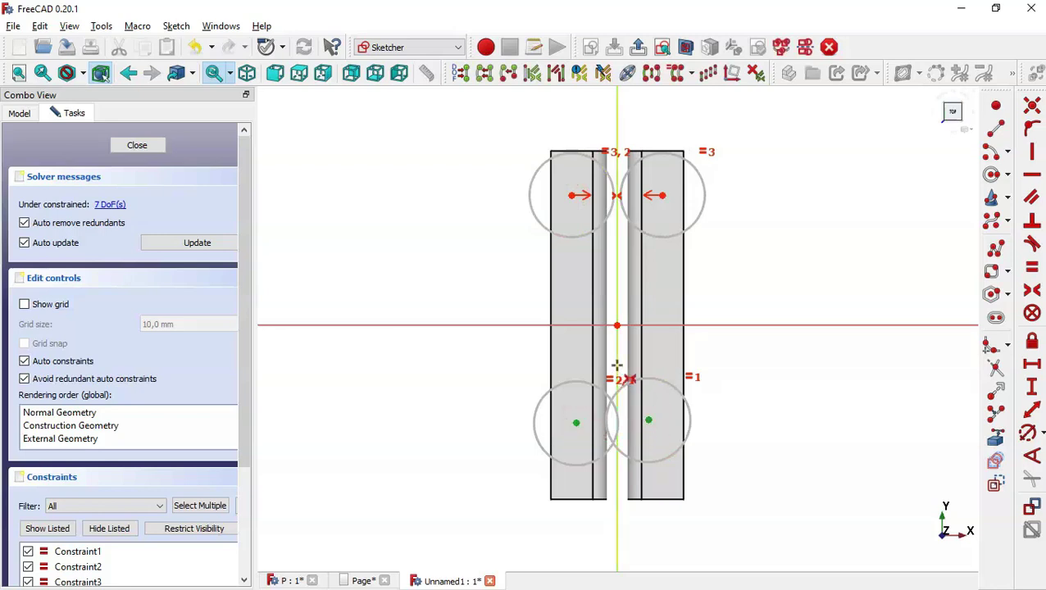
pyautogui.click(617, 365)
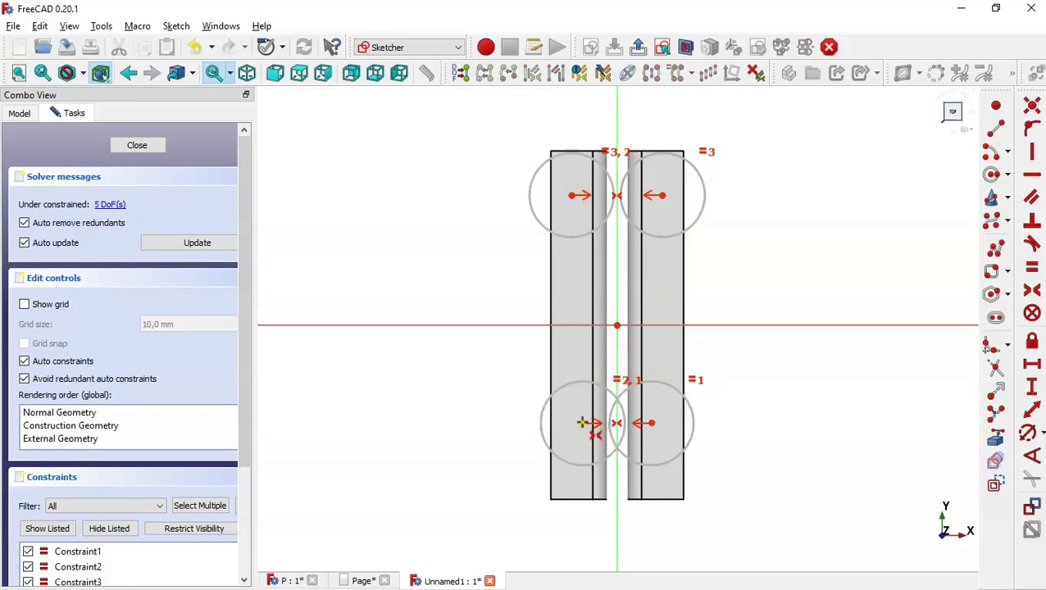
# Step: Make the left circle centres symmetric about the horizontal axis
pyautogui.click(581, 423)
pyautogui.click(577, 324)
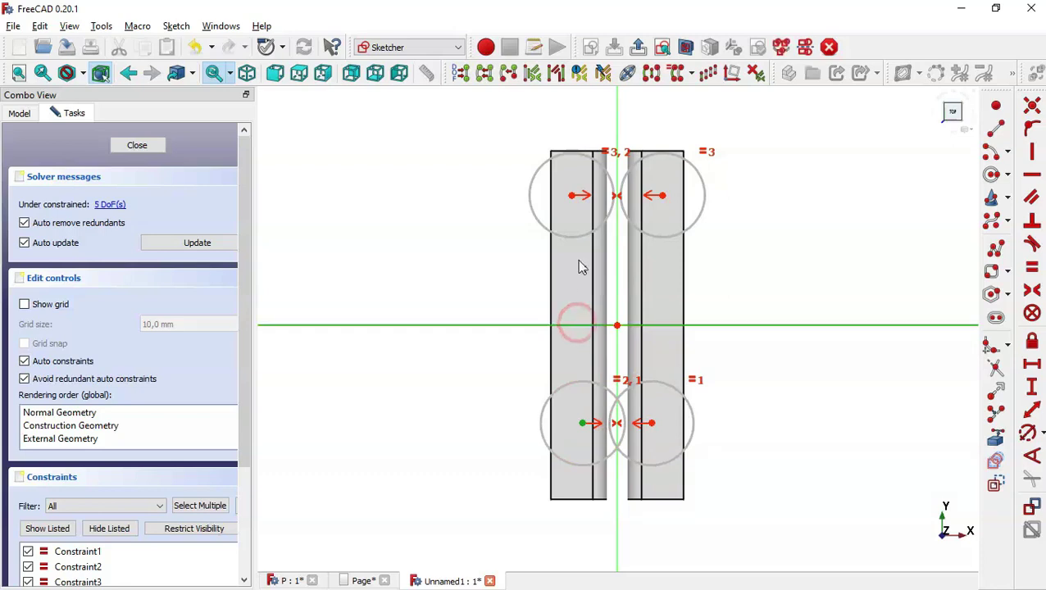
pyautogui.click(572, 195)
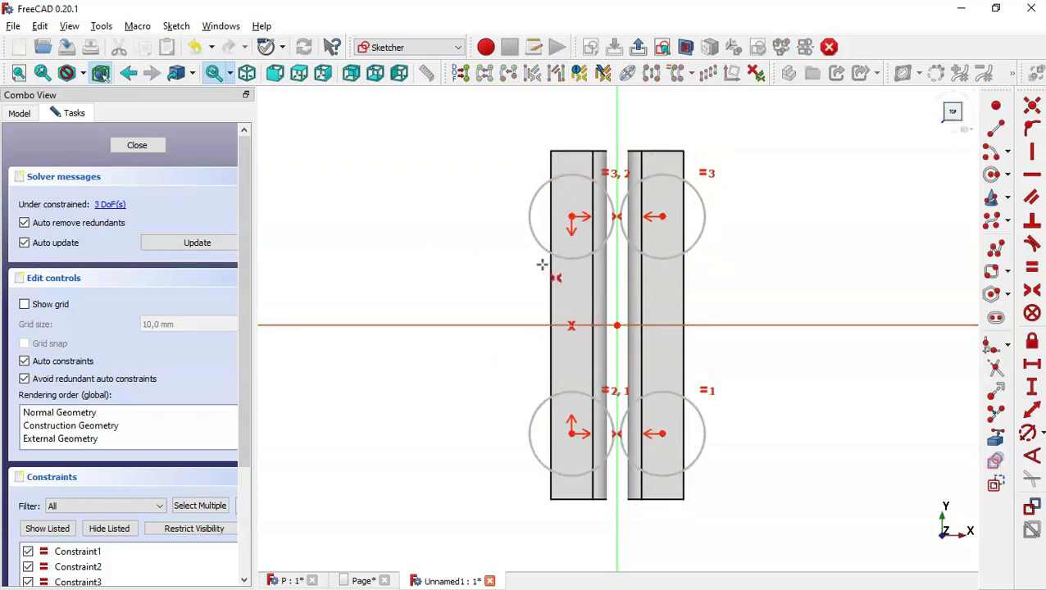
# Step: Read the Ø8 hole size and 26 mm and 70 mm spacing from the drawing, then return to the sketch
pyautogui.click(362, 580)
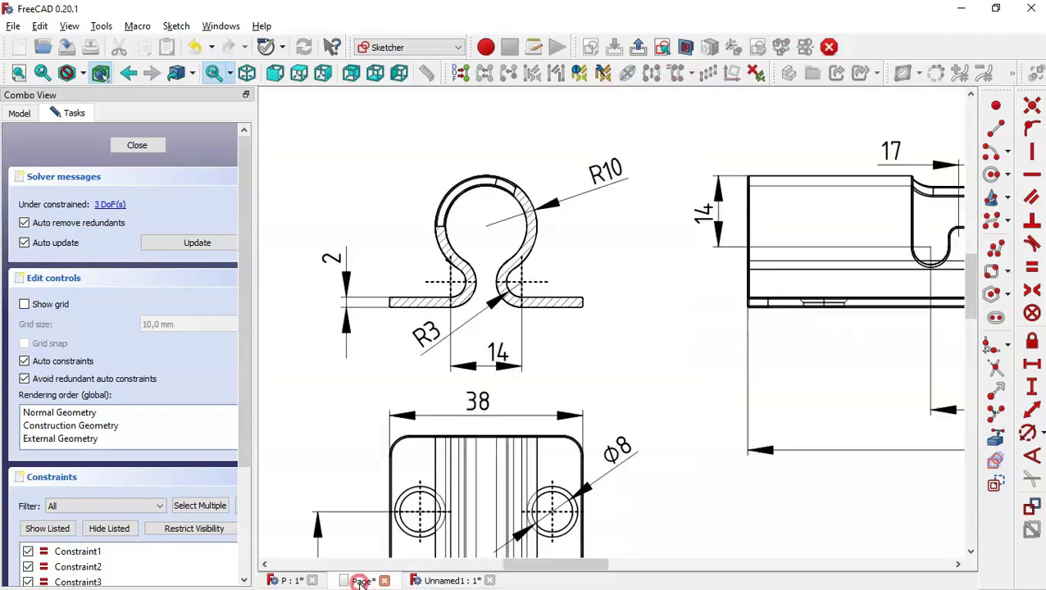
pyautogui.scroll(-5, 556, 389)
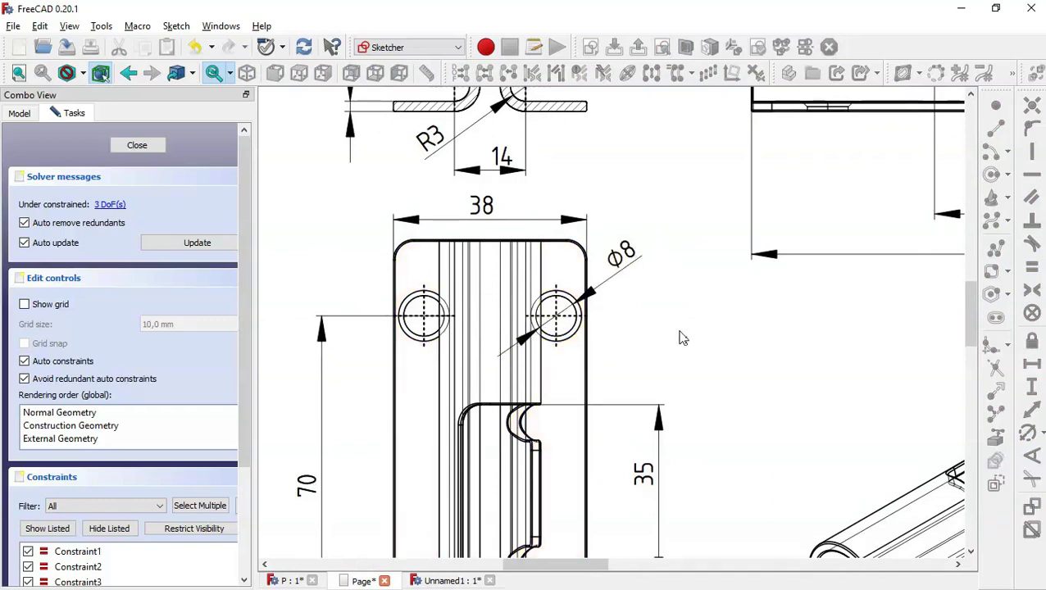
pyautogui.hotkey('ctrl', '-')
pyautogui.moveTo(689, 374)
pyautogui.mouseDown(button='middle')
pyautogui.moveTo(611, 316)
pyautogui.moveTo(592, 213)
pyautogui.moveTo(609, 231)
pyautogui.mouseUp(button='middle')
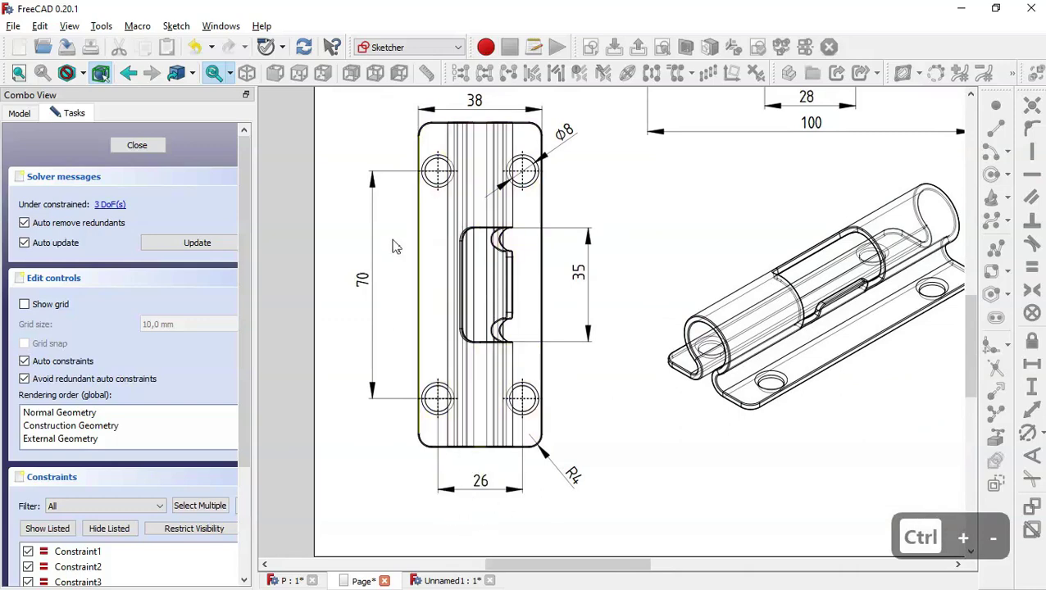
pyautogui.moveTo(367, 242); pyautogui.dragTo(357, 461, button='middle')
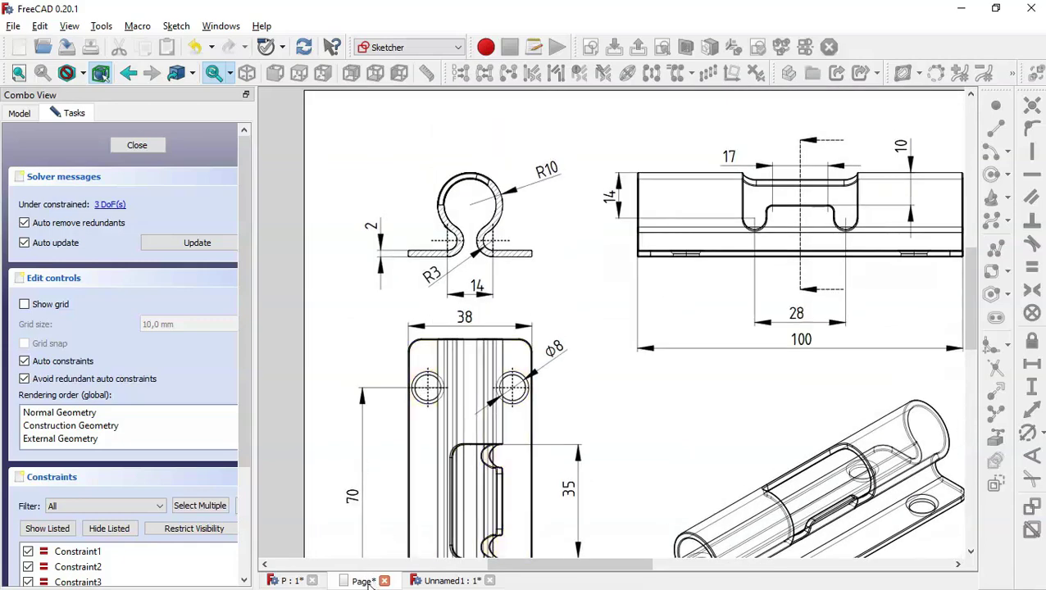
pyautogui.click(426, 582)
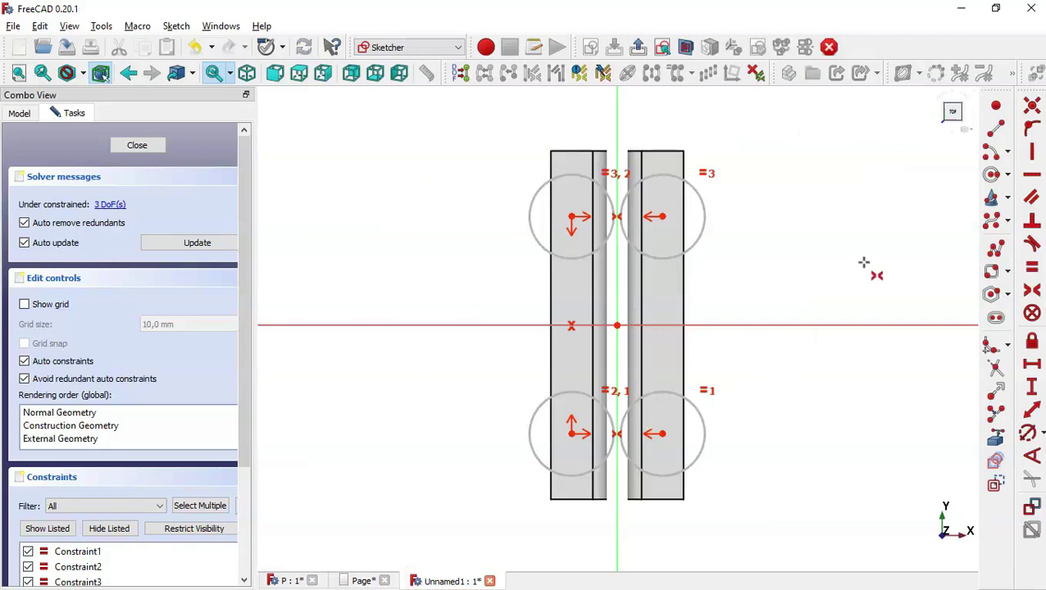
# Step: Give the right hole circle an 8 mm diameter
pyautogui.click(1028, 432)
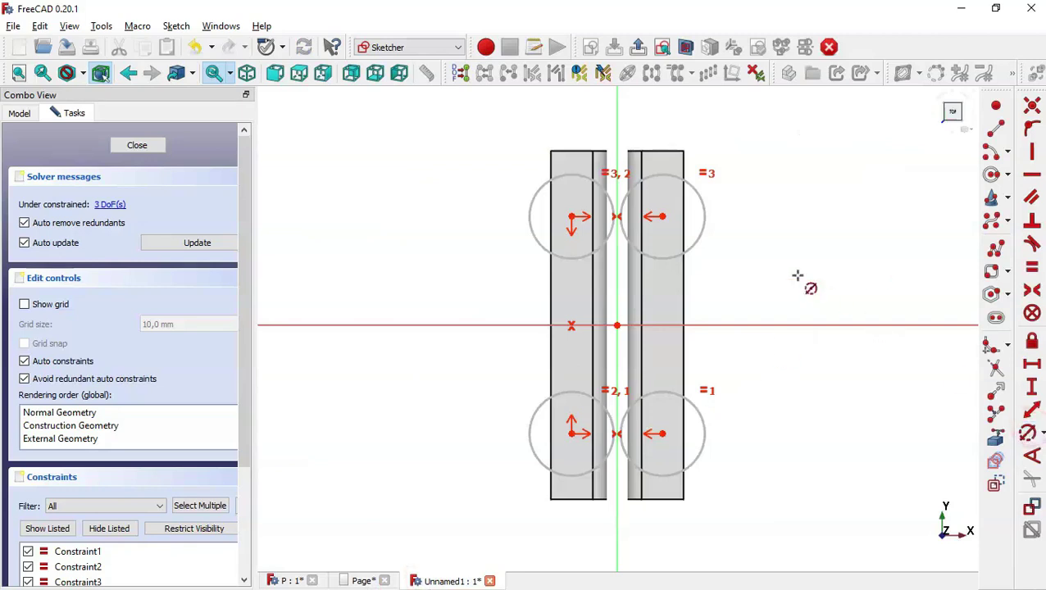
pyautogui.click(707, 236)
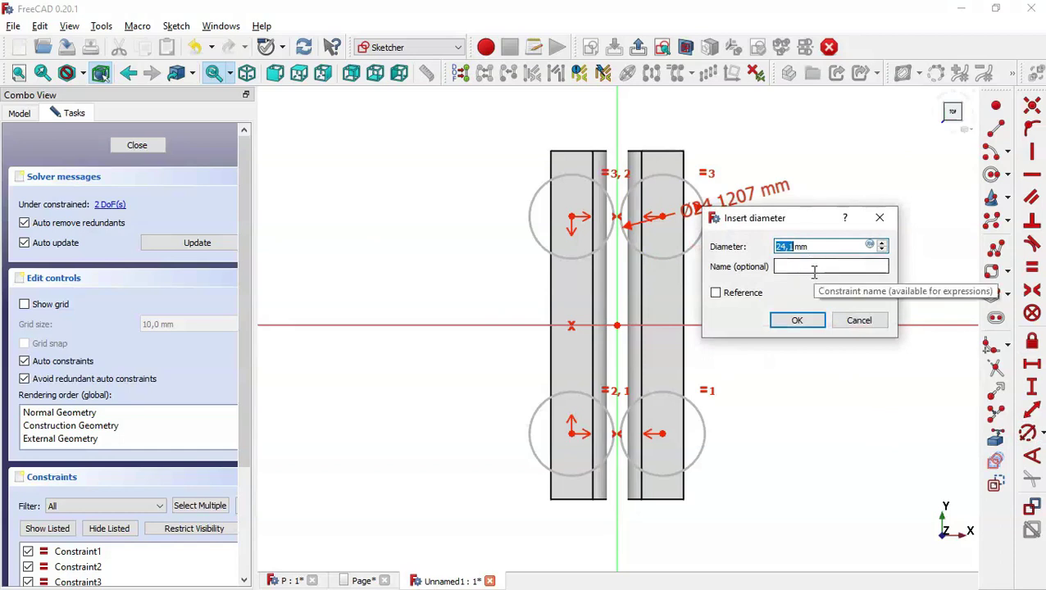
pyautogui.write('8')
pyautogui.press('Return')
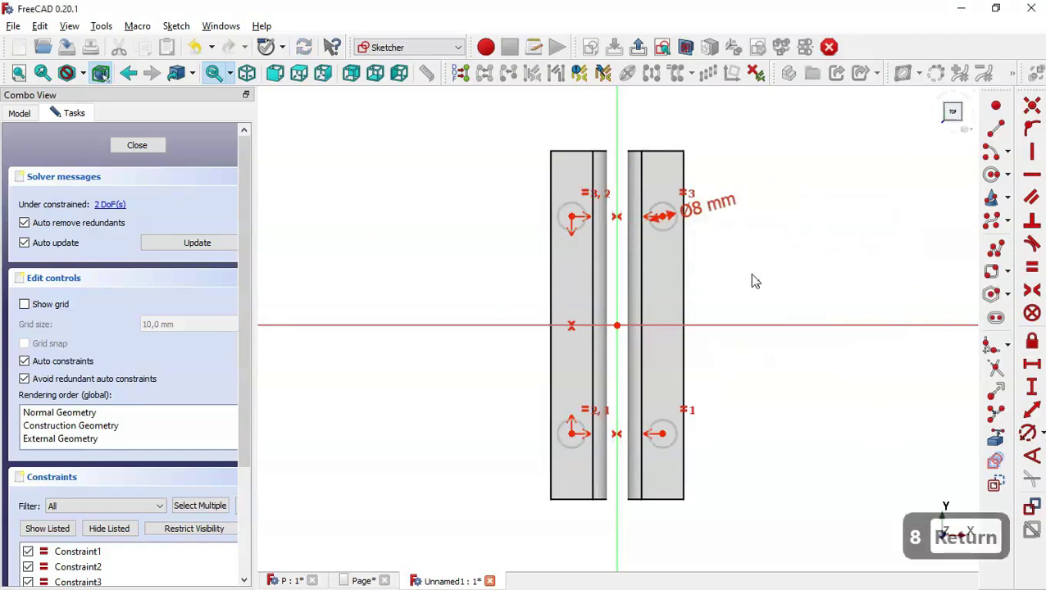
# Step: Space the hole centres 70 mm apart vertically and 26 mm apart horizontally
pyautogui.click(1033, 387)
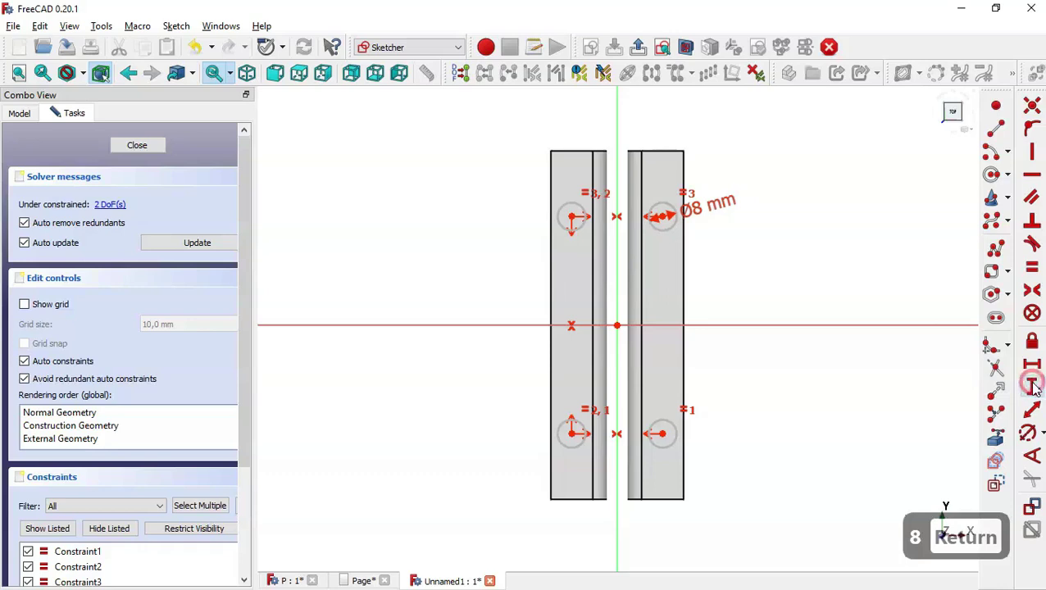
pyautogui.click(662, 434)
pyautogui.click(663, 217)
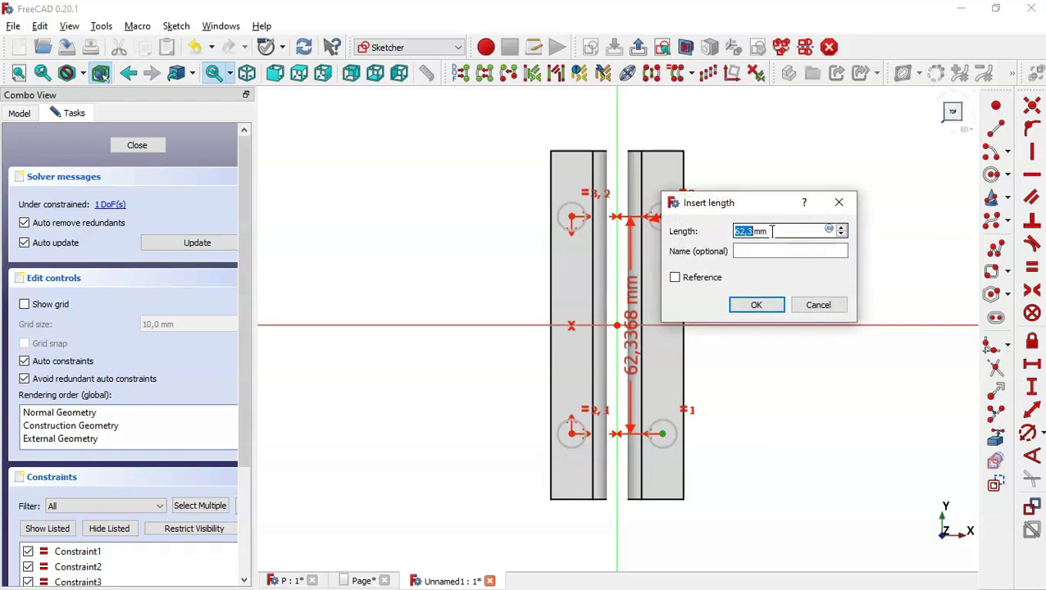
pyautogui.write('70')
pyautogui.press('Return')
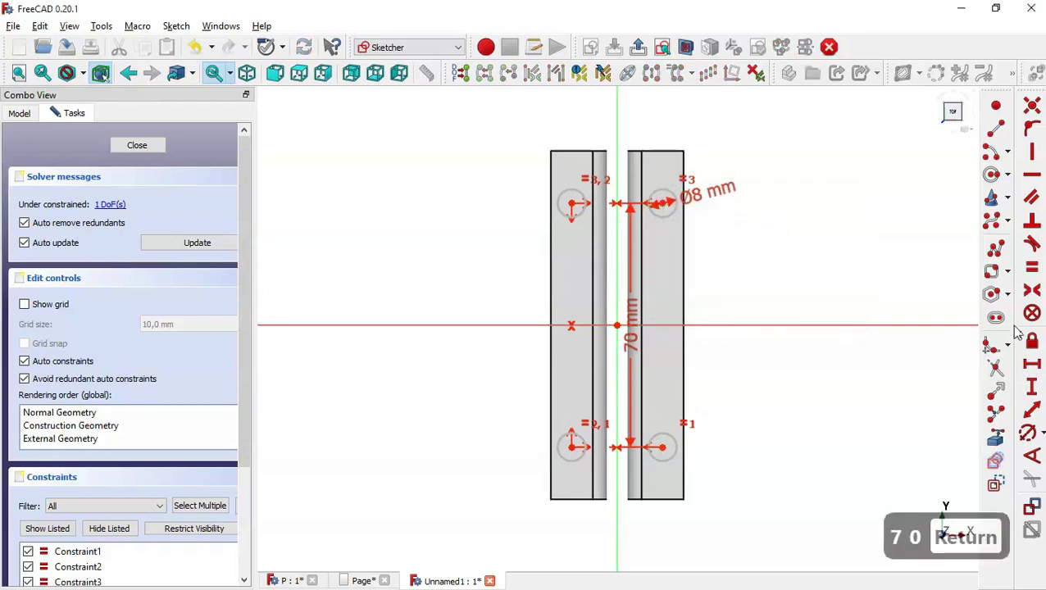
pyautogui.click(1030, 364)
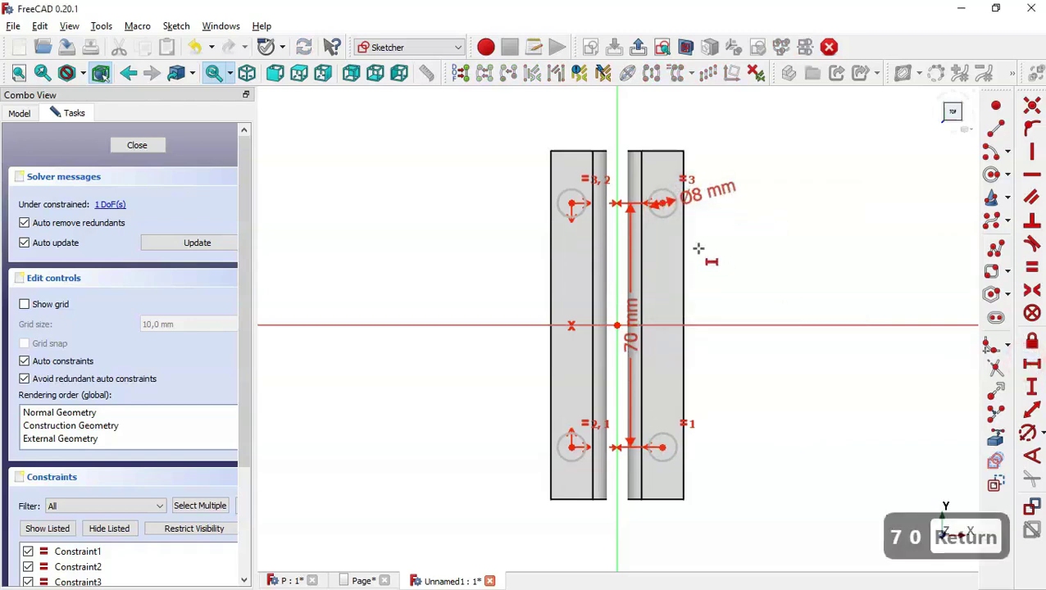
pyautogui.click(572, 204)
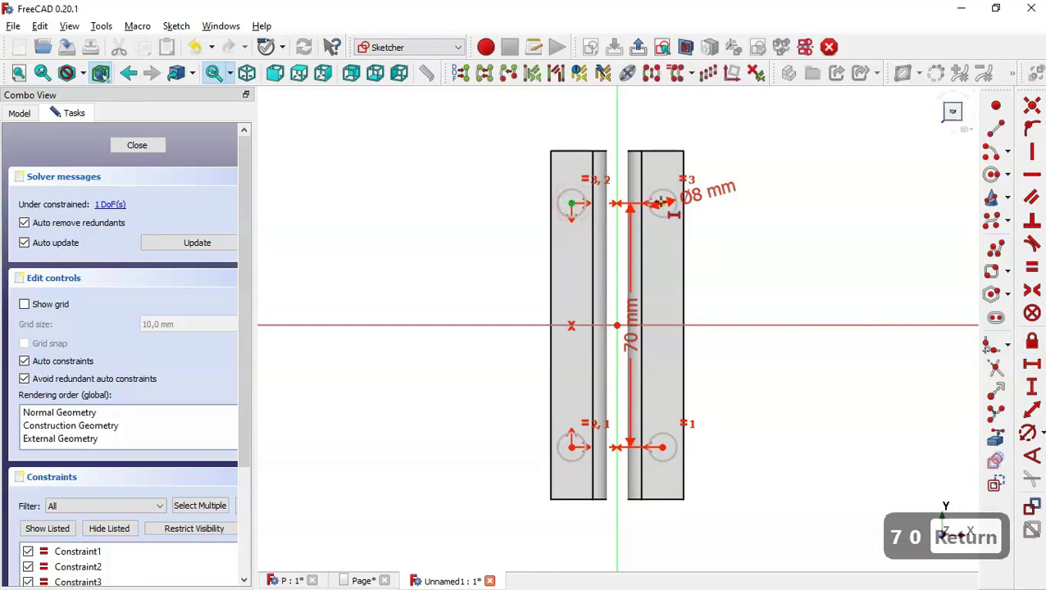
pyautogui.click(661, 202)
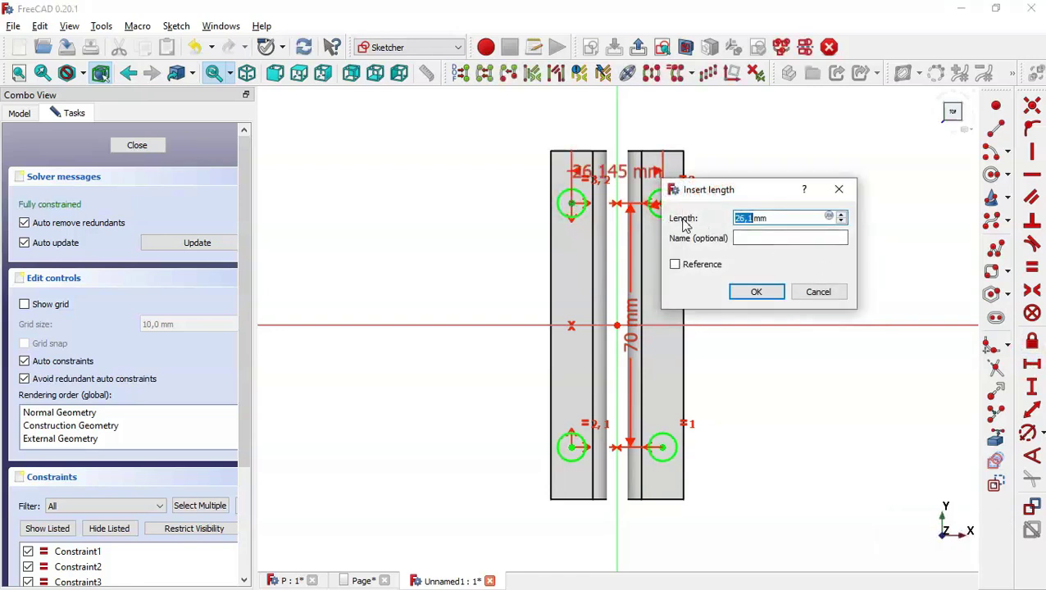
pyautogui.write('26')
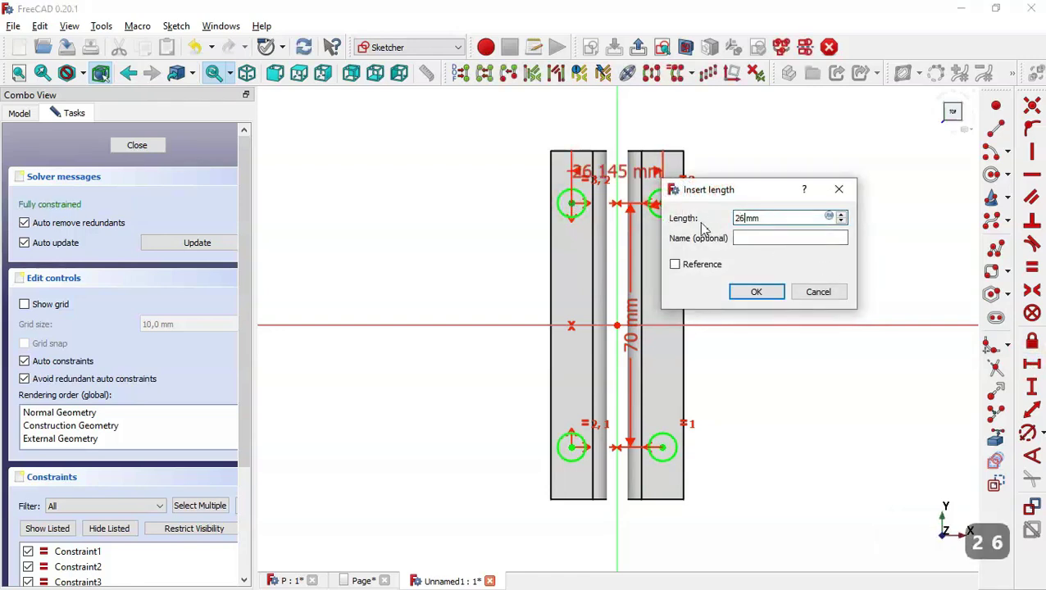
pyautogui.press('Return')
# Step: Close the hole sketch and pocket it through the flanges, then check the holes in isometric view
pyautogui.click(140, 152)
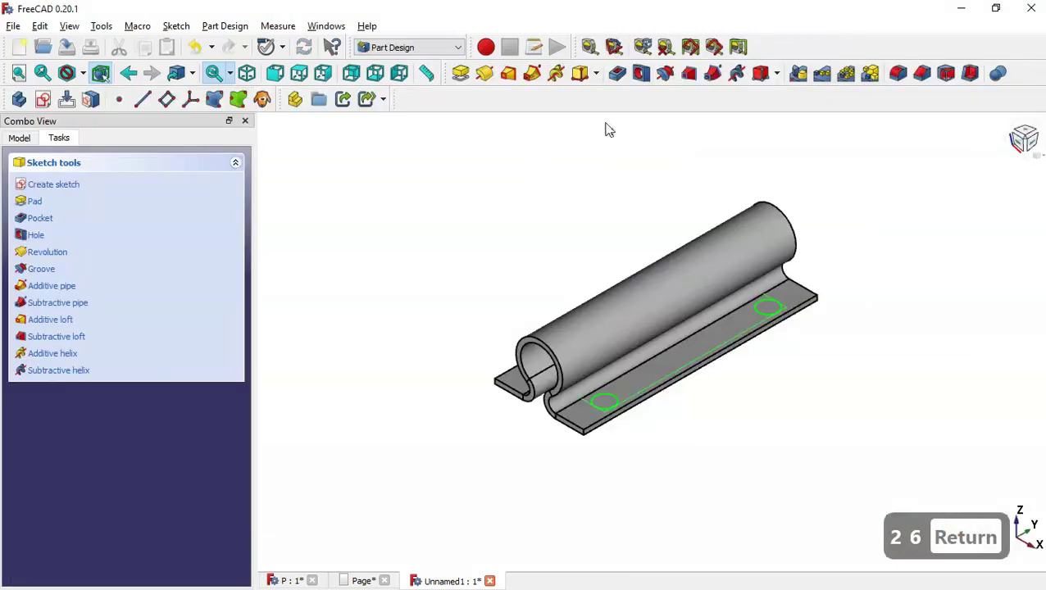
pyautogui.click(618, 73)
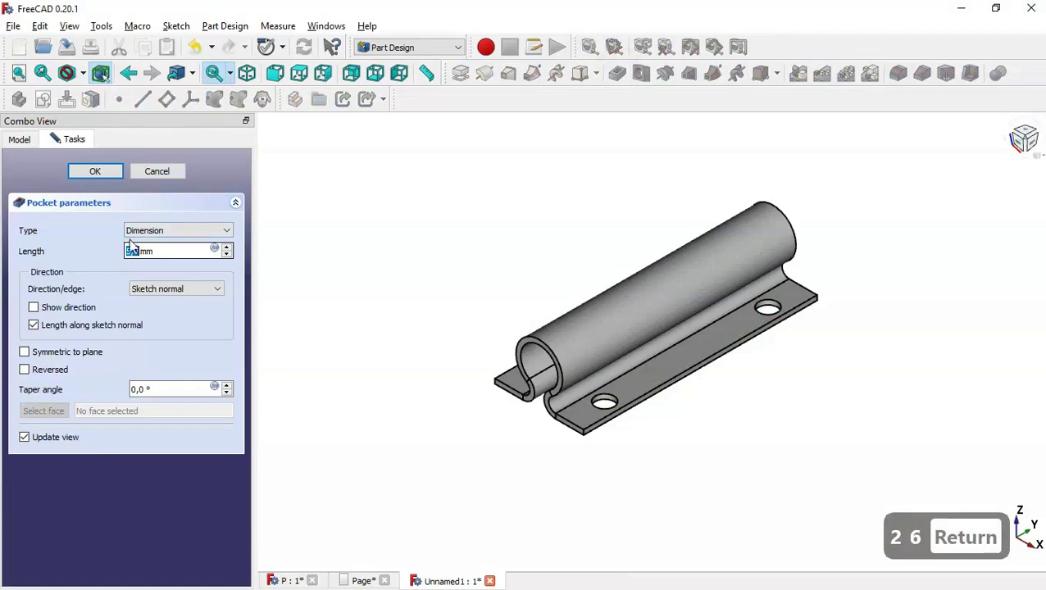
pyautogui.click(96, 171)
pyautogui.moveTo(450, 179); pyautogui.dragTo(446, 218)
pyautogui.moveTo(792, 391); pyautogui.dragTo(758, 420)
pyautogui.press('Home')
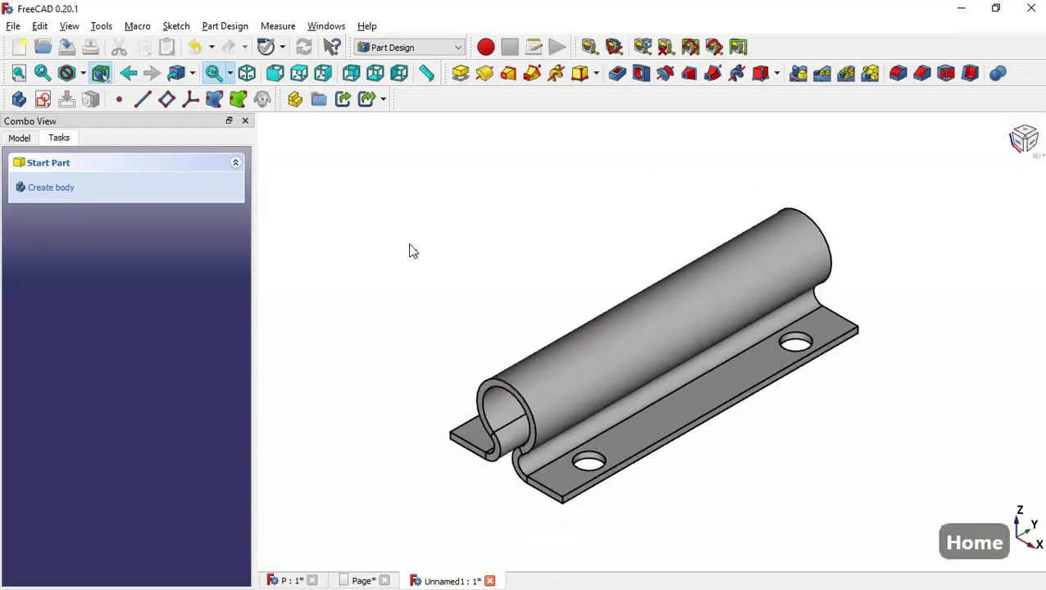
# Step: Create a new sketch on the YZ_Plane with the section view enabled
pyautogui.click(43, 99)
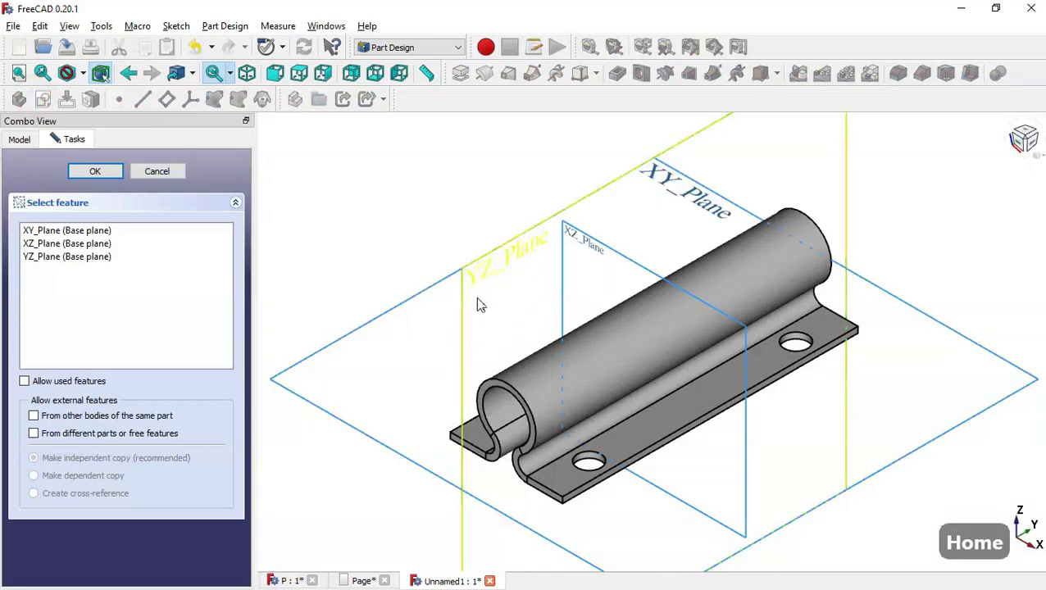
pyautogui.click(491, 275)
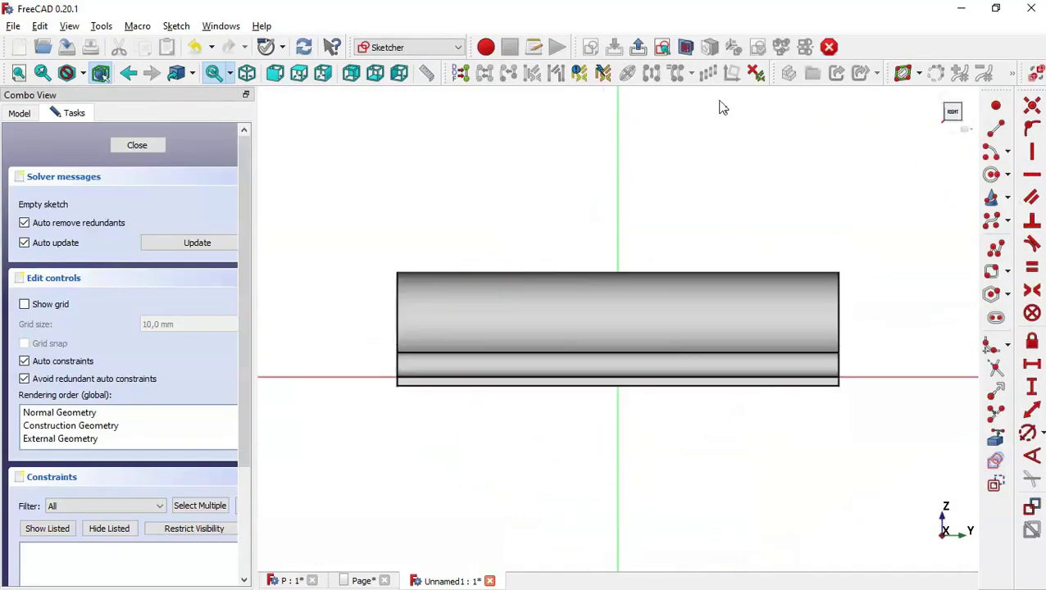
pyautogui.click(685, 47)
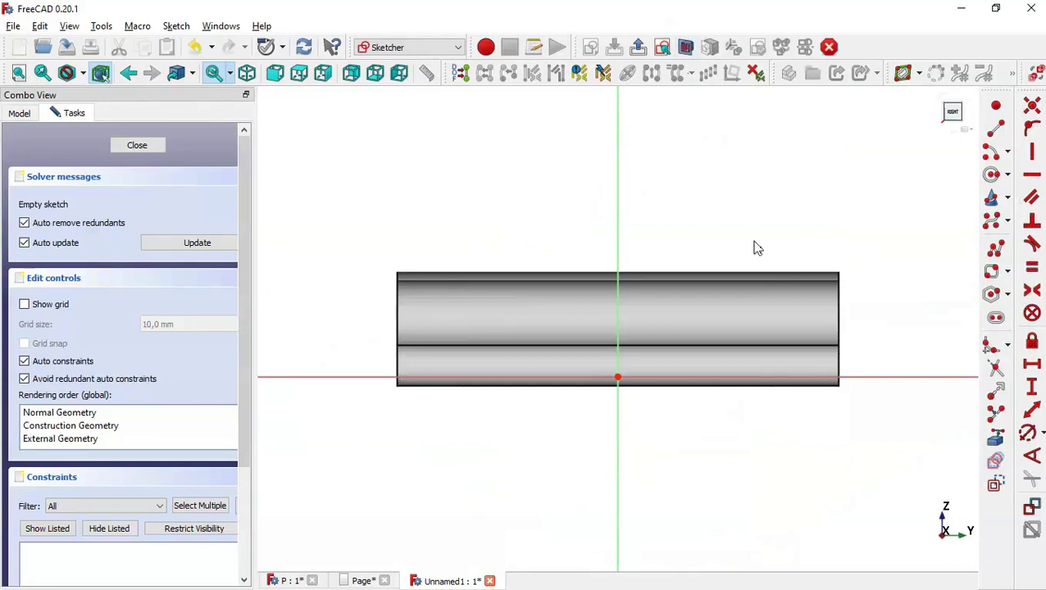
pyautogui.scroll(3, 758, 247)
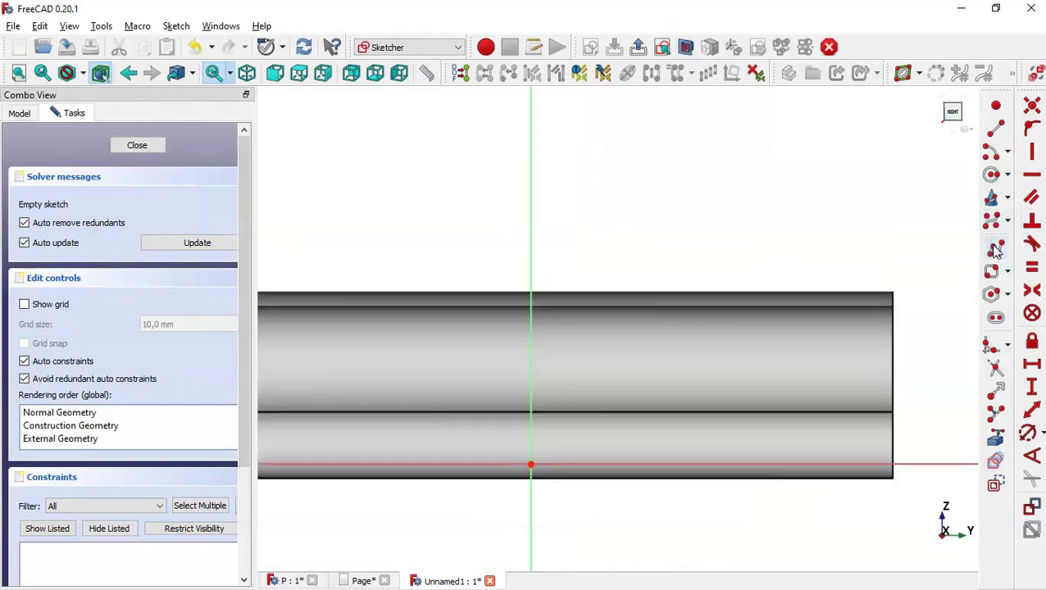
# Step: Draw a closed polyline outline with two U-shaped arc ends above the knuckle
pyautogui.click(996, 249)
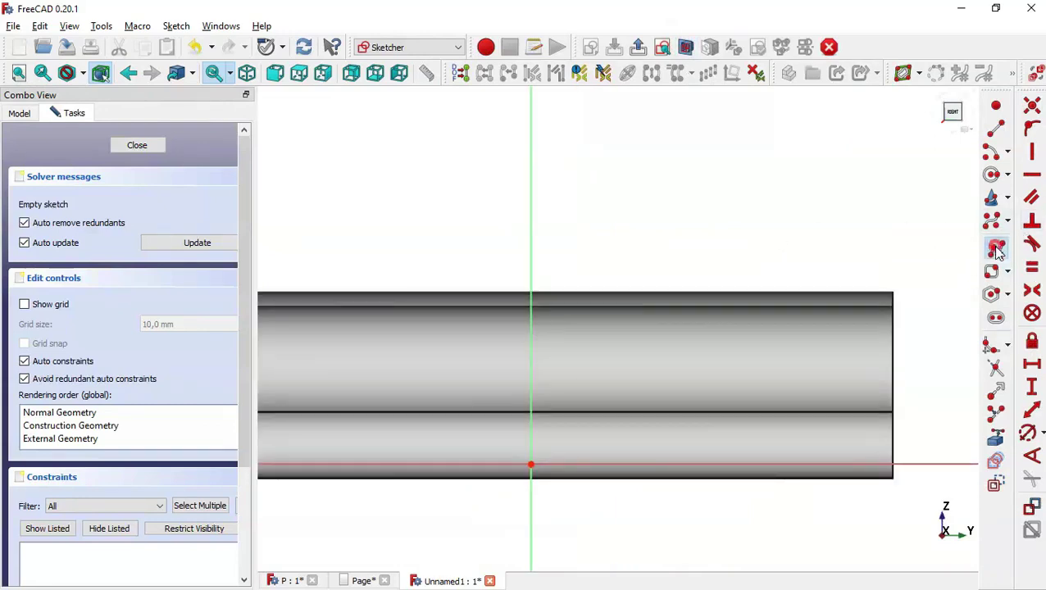
pyautogui.click(696, 277)
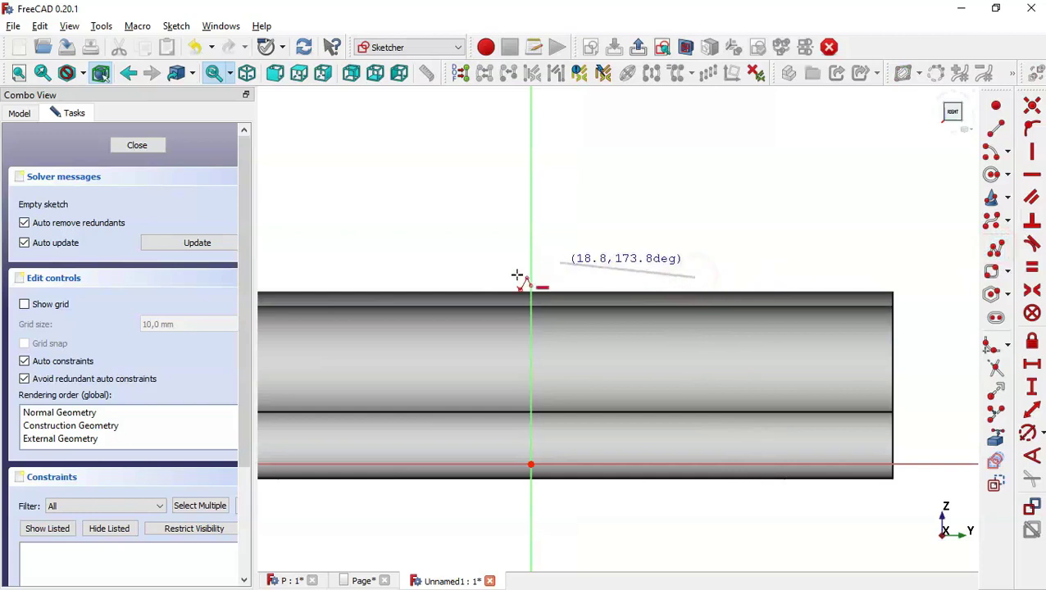
pyautogui.click(396, 278)
pyautogui.click(397, 372)
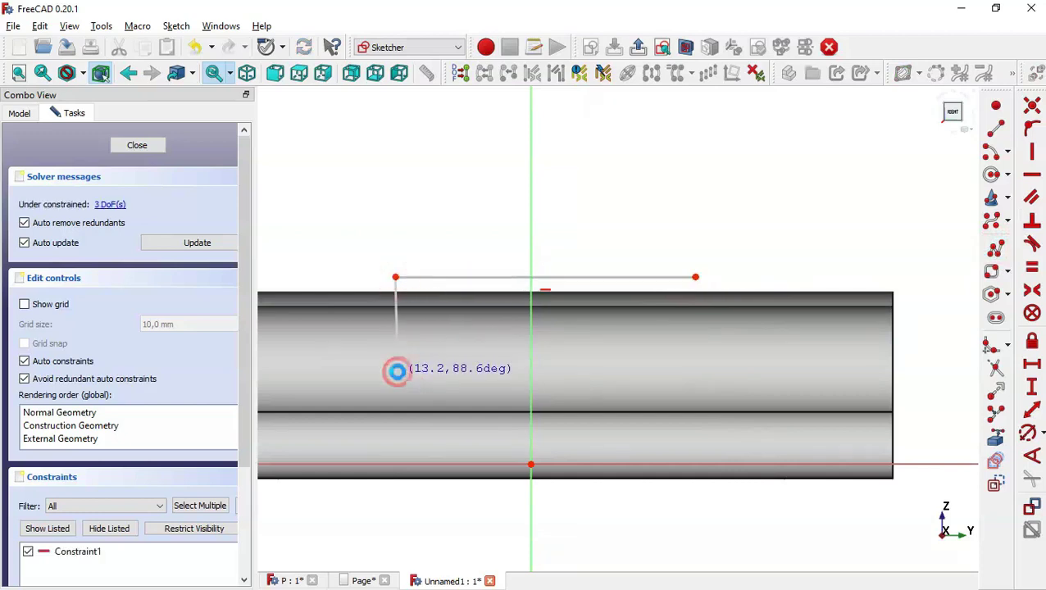
pyautogui.press('m')
pyautogui.press('m')
pyautogui.press('m')
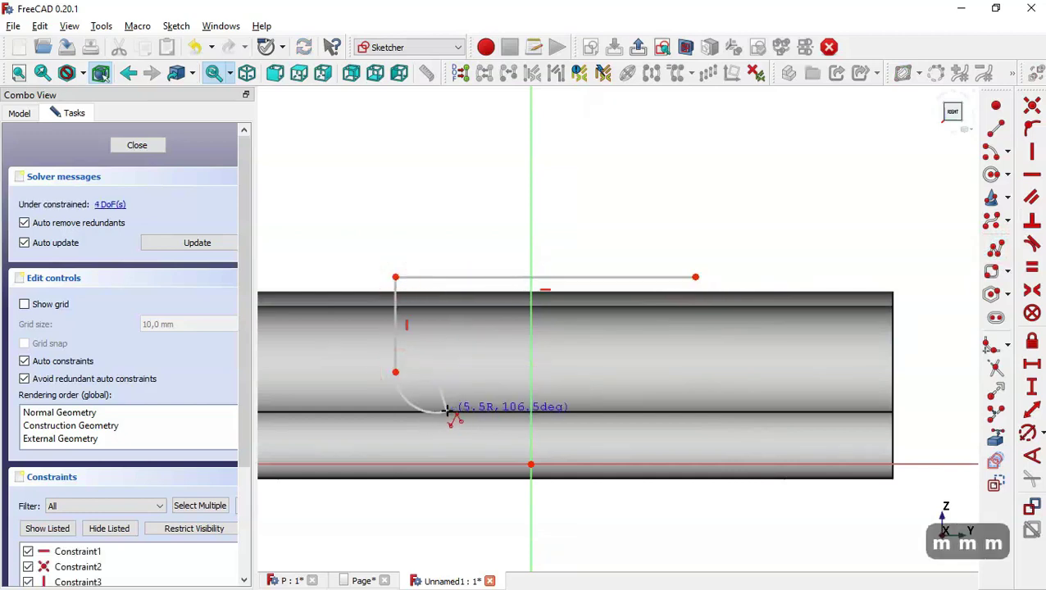
pyautogui.click(449, 368)
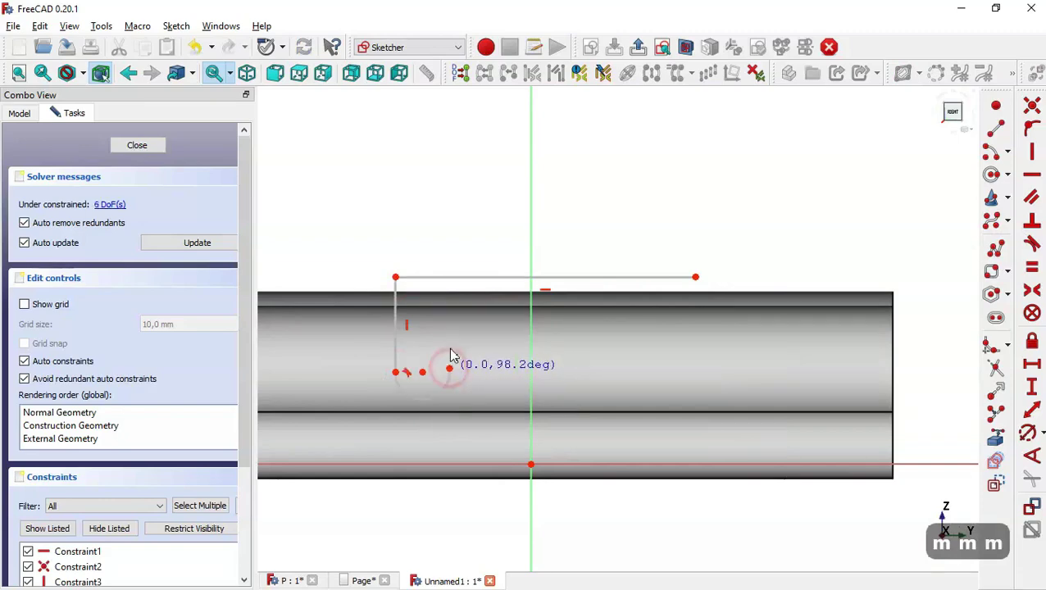
pyautogui.press('m')
pyautogui.press('m')
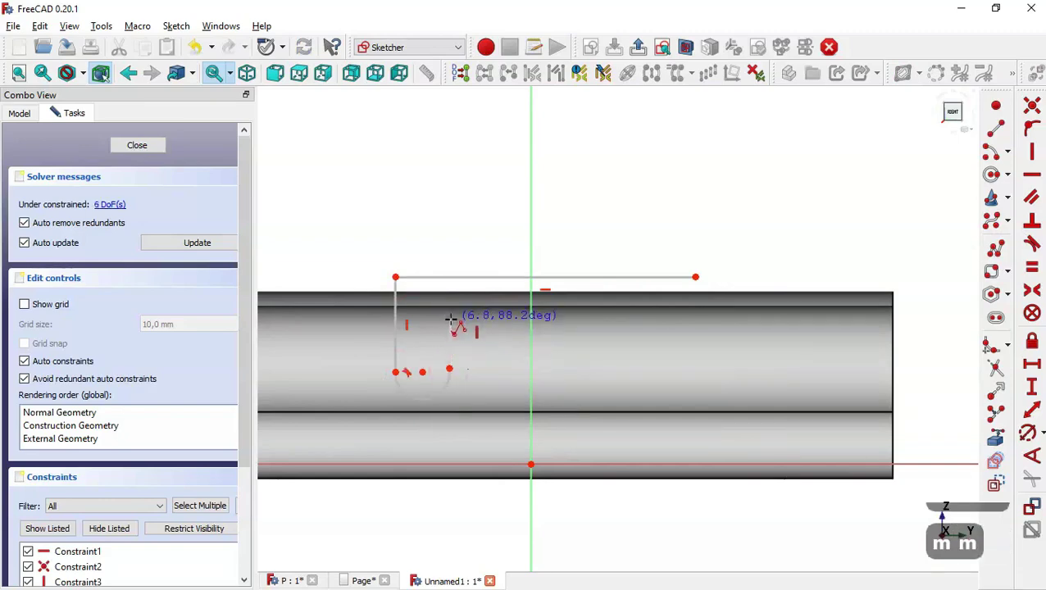
pyautogui.click(450, 319)
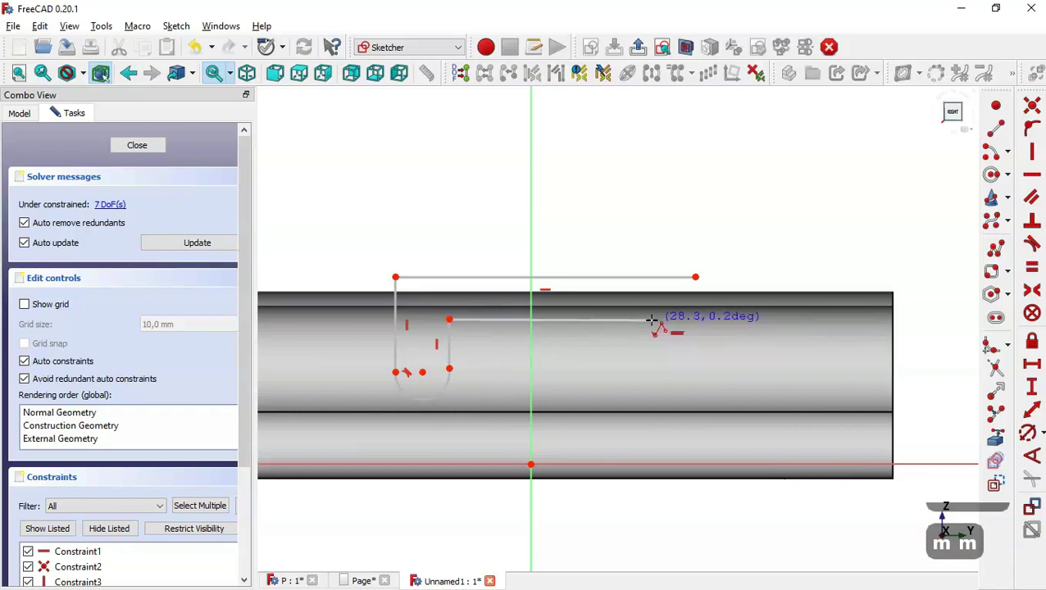
pyautogui.click(643, 320)
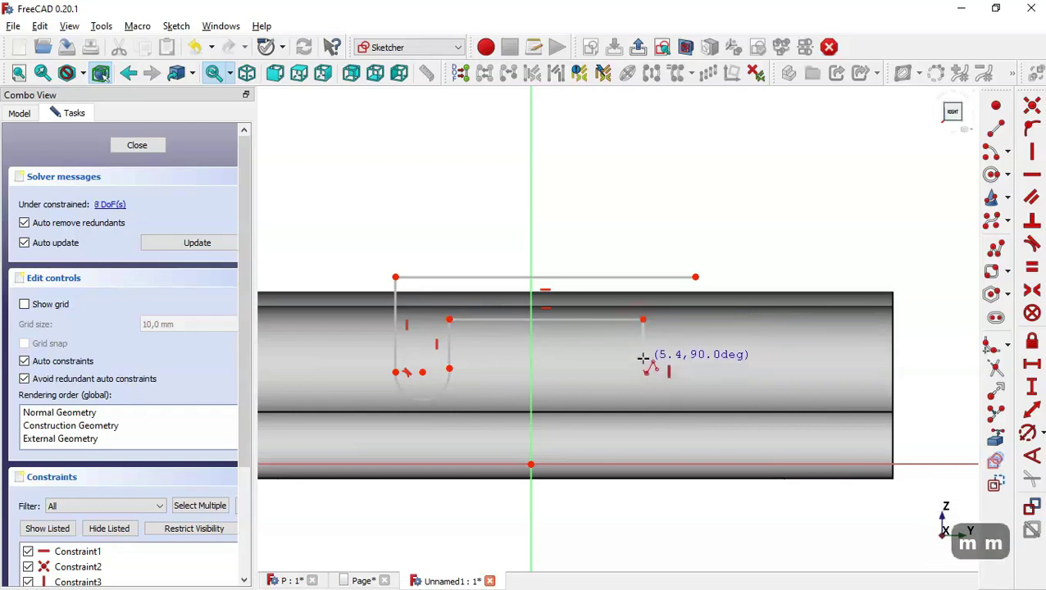
pyautogui.click(645, 358)
pyautogui.press('m')
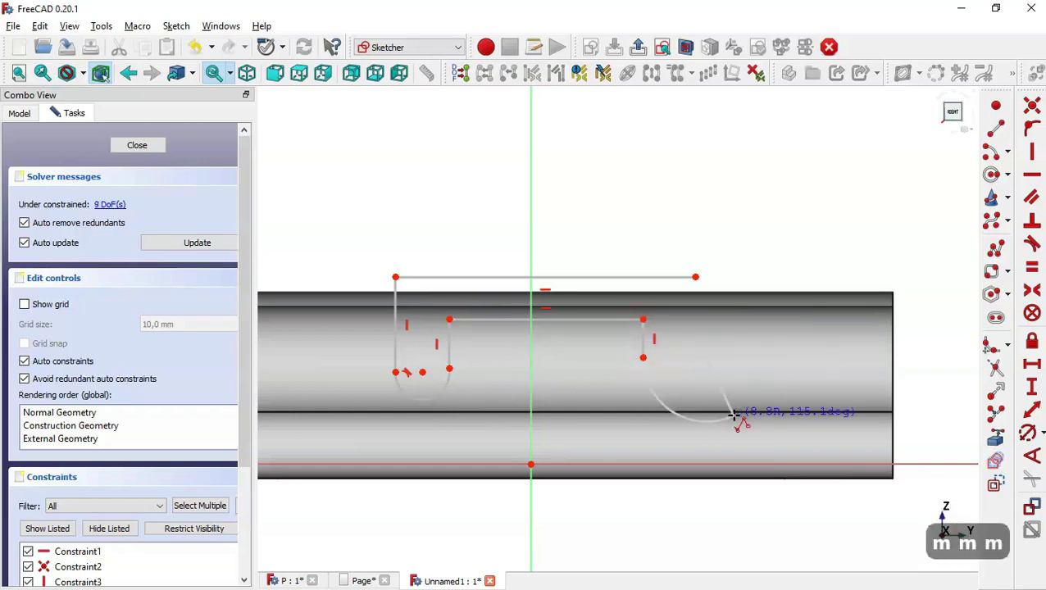
pyautogui.click(695, 357)
pyautogui.press('m')
pyautogui.press('m')
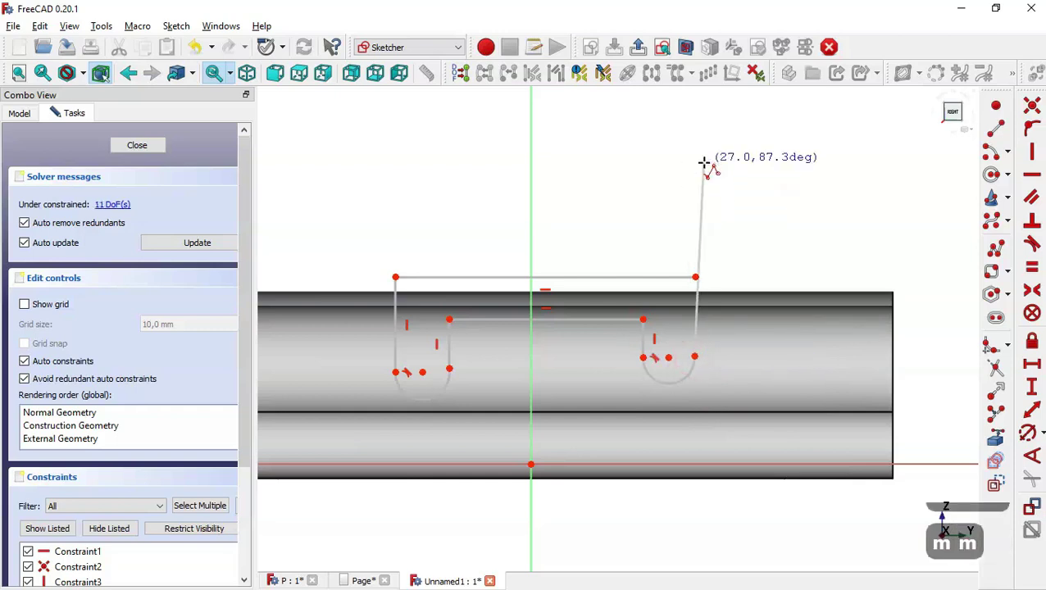
pyautogui.click(696, 277)
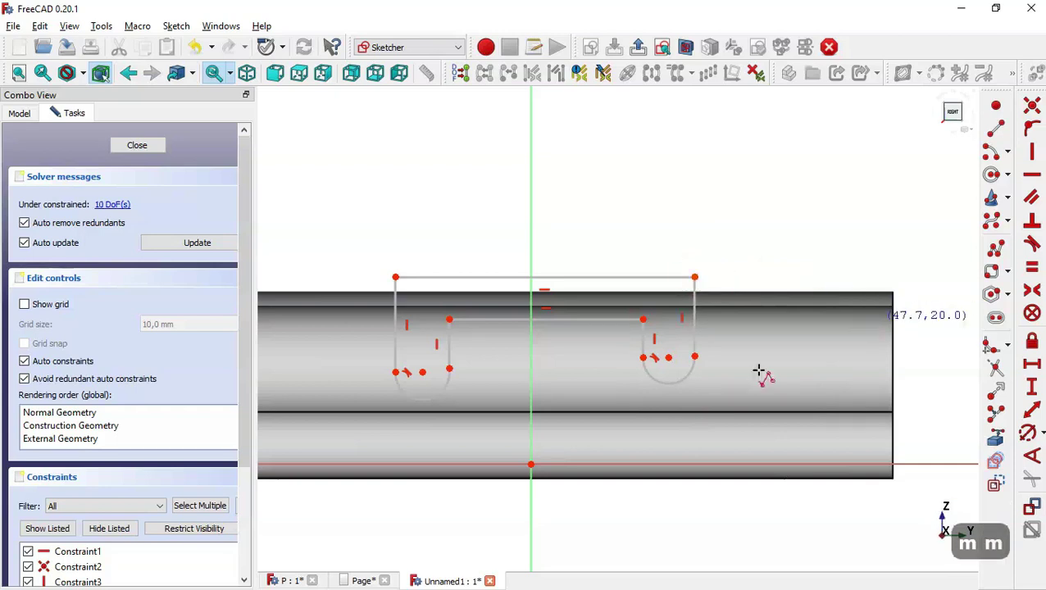
# Step: Make both bottom arcs tangent to their adjoining side lines
pyautogui.click(1031, 241)
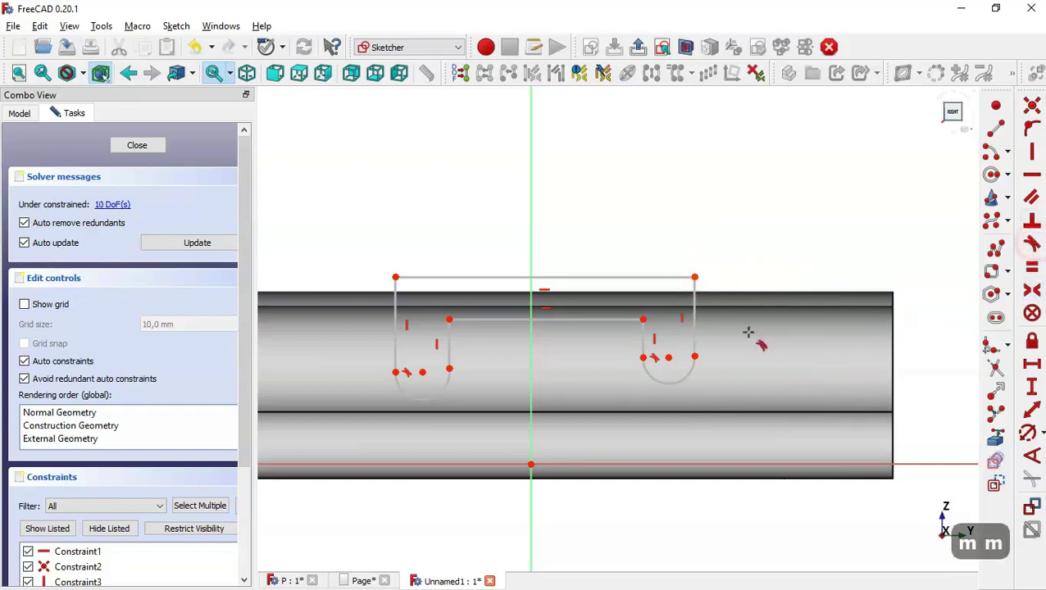
pyautogui.click(694, 369)
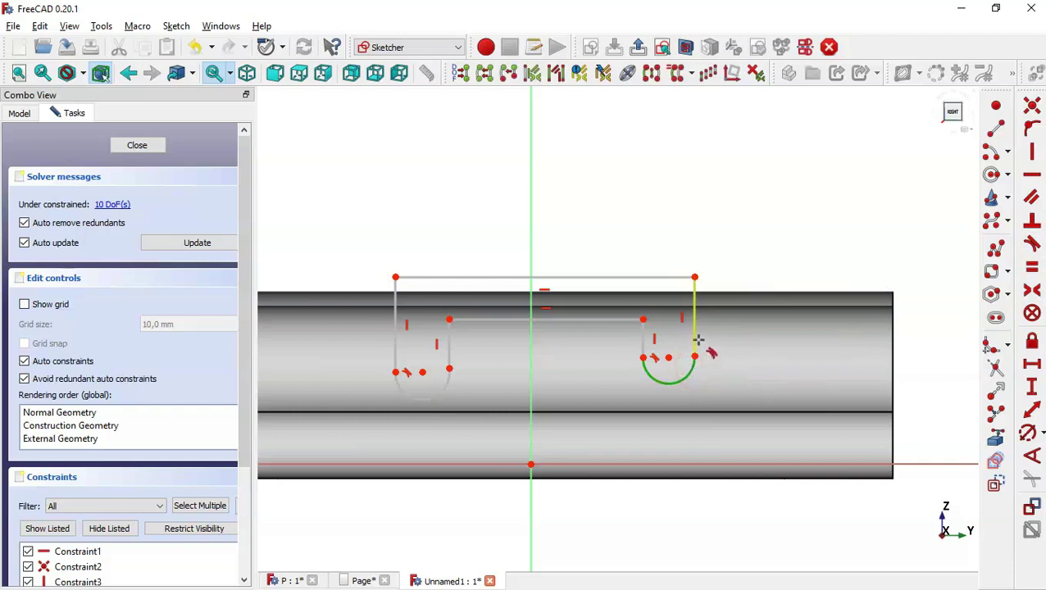
pyautogui.click(696, 338)
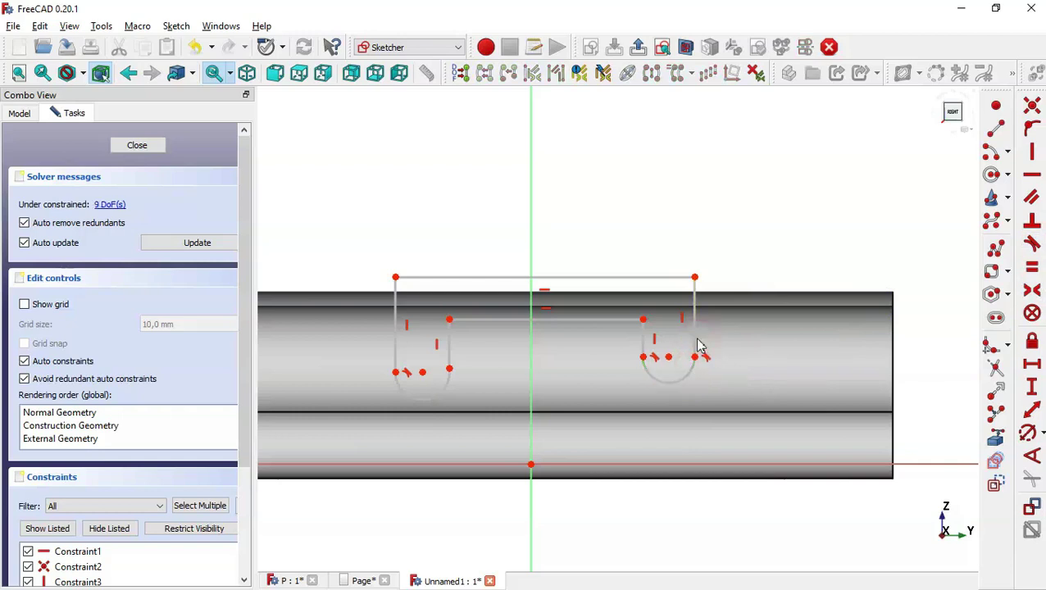
pyautogui.click(447, 382)
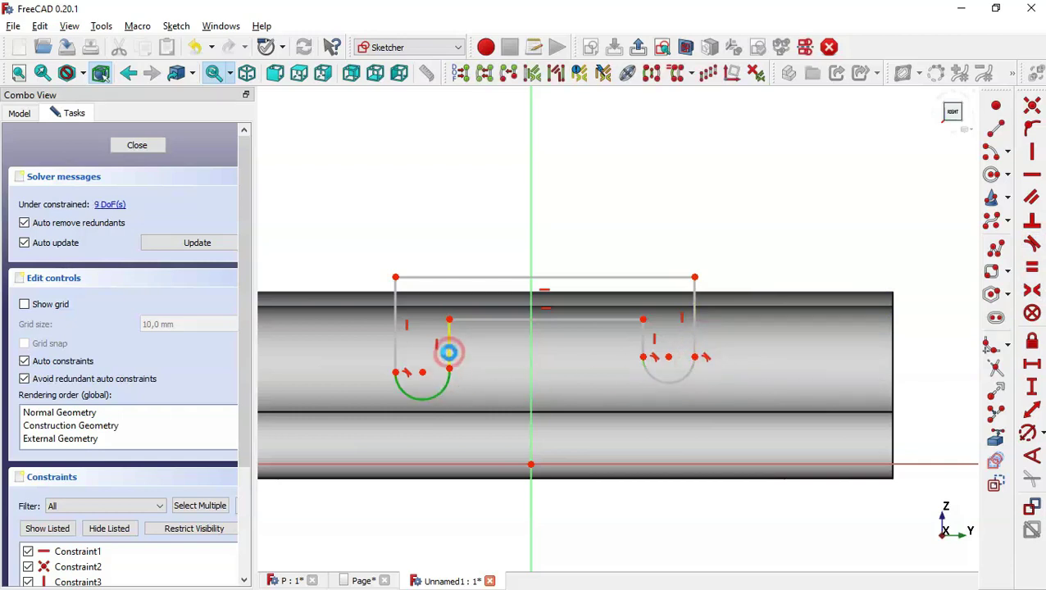
pyautogui.click(449, 354)
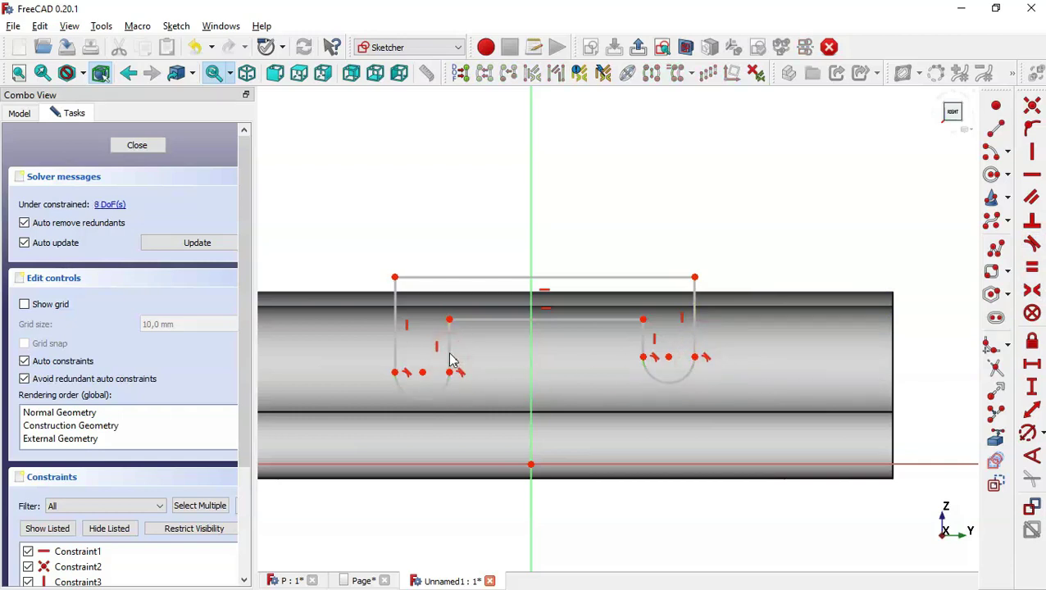
# Step: Fillet the left and right inner corners where the horizontal line meets the slots
pyautogui.click(996, 349)
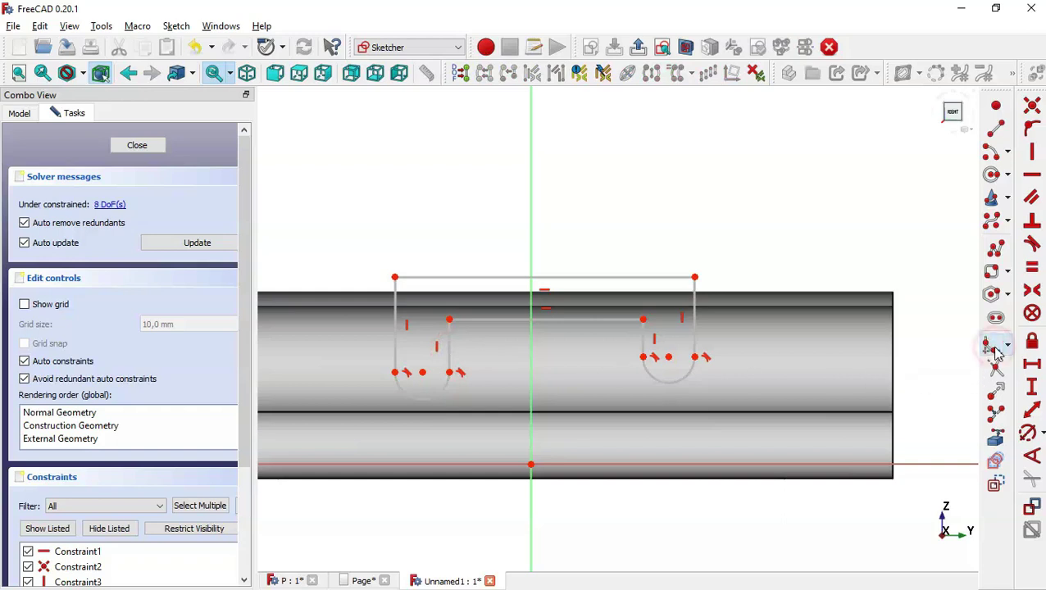
pyautogui.click(614, 320)
pyautogui.click(646, 332)
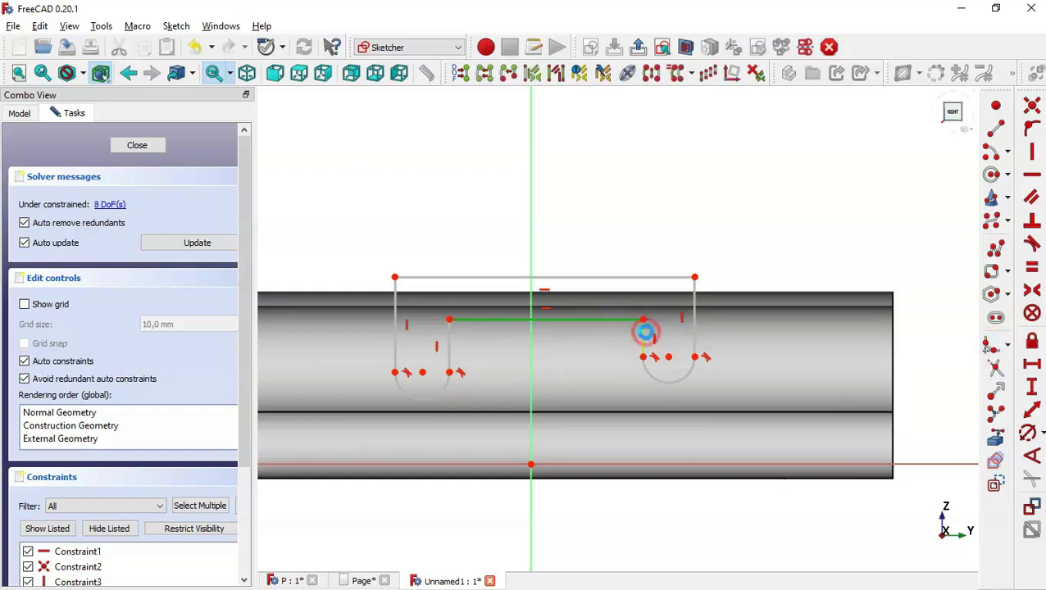
pyautogui.click(463, 320)
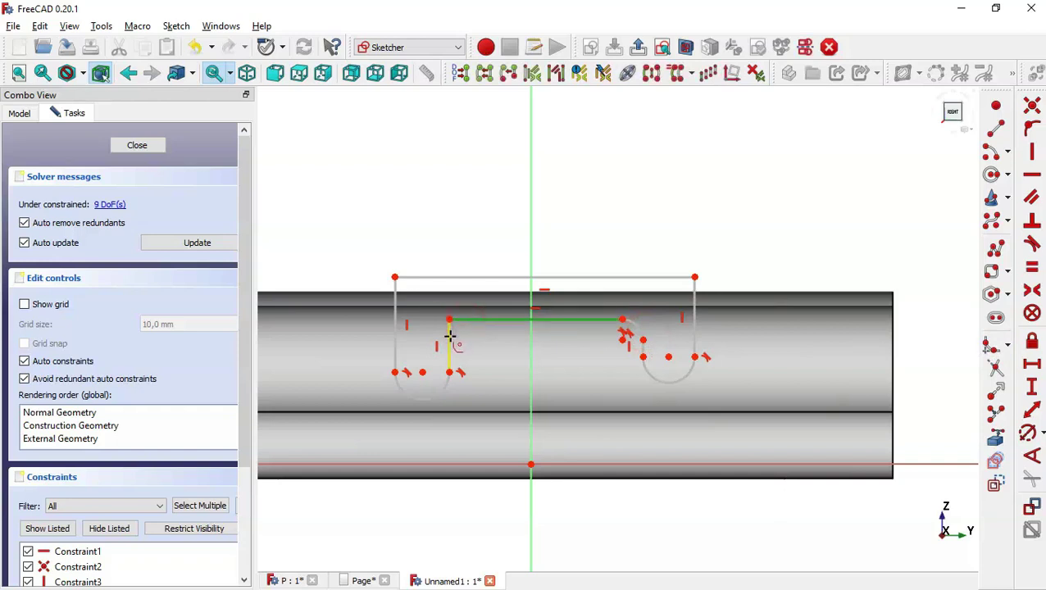
pyautogui.click(449, 339)
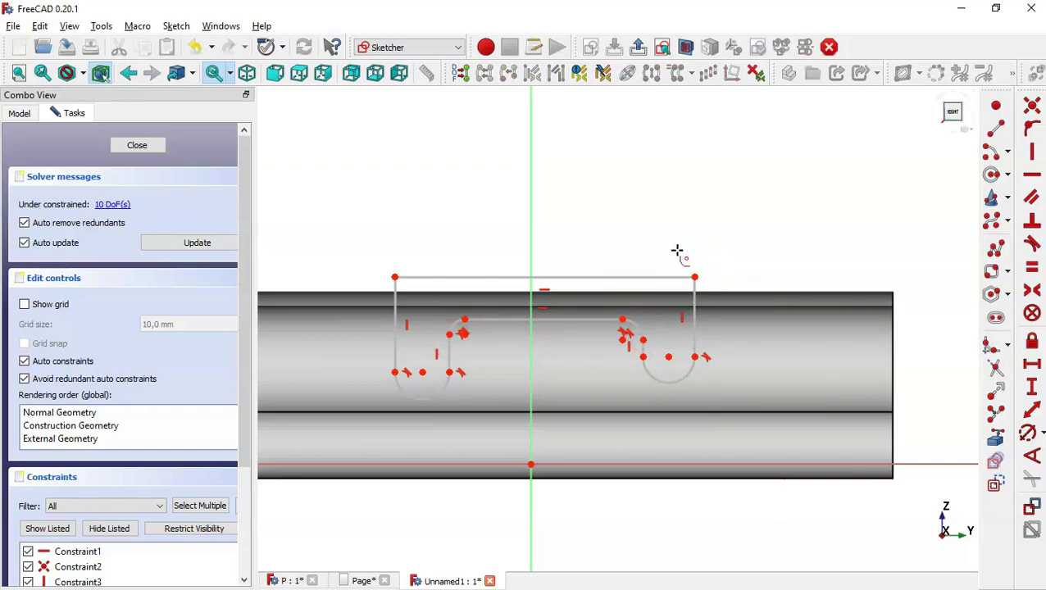
pyautogui.press('Escape')
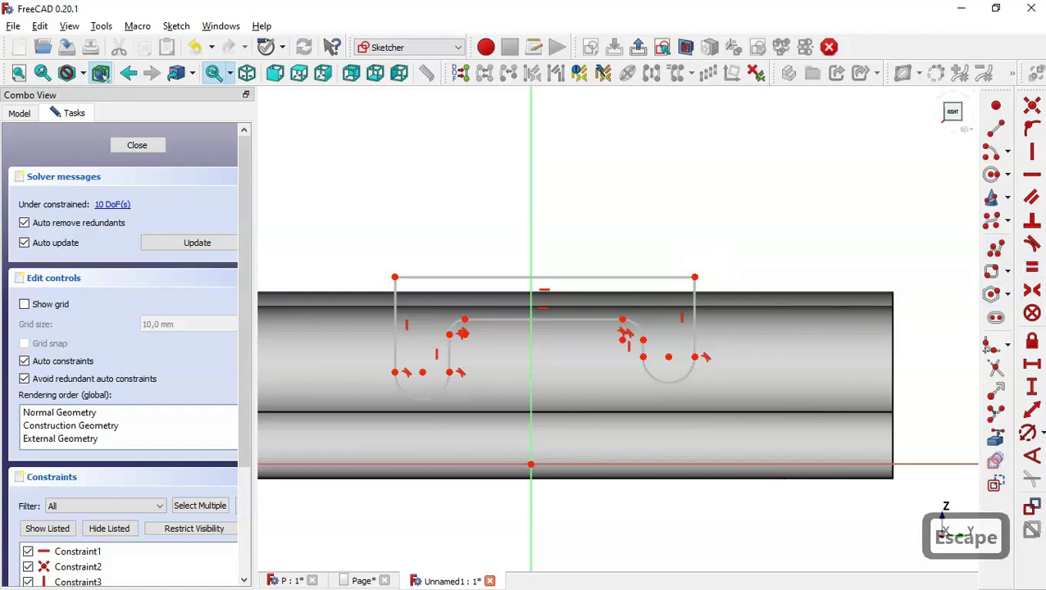
# Step: Make the two U-end arcs, two corner fillets and two outer side lines equal, then show the drawing
pyautogui.click(1033, 269)
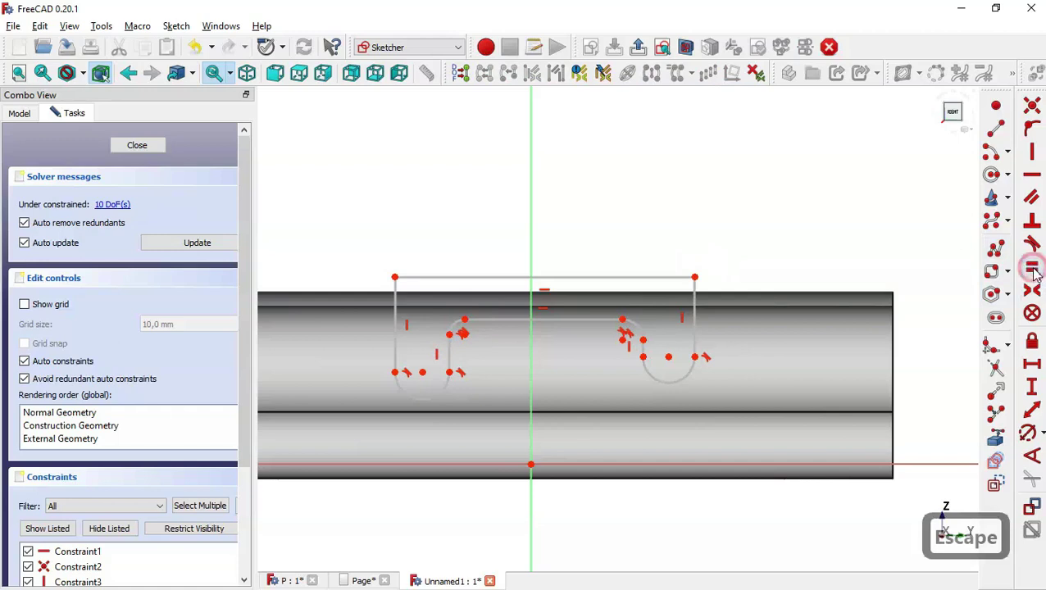
pyautogui.click(689, 374)
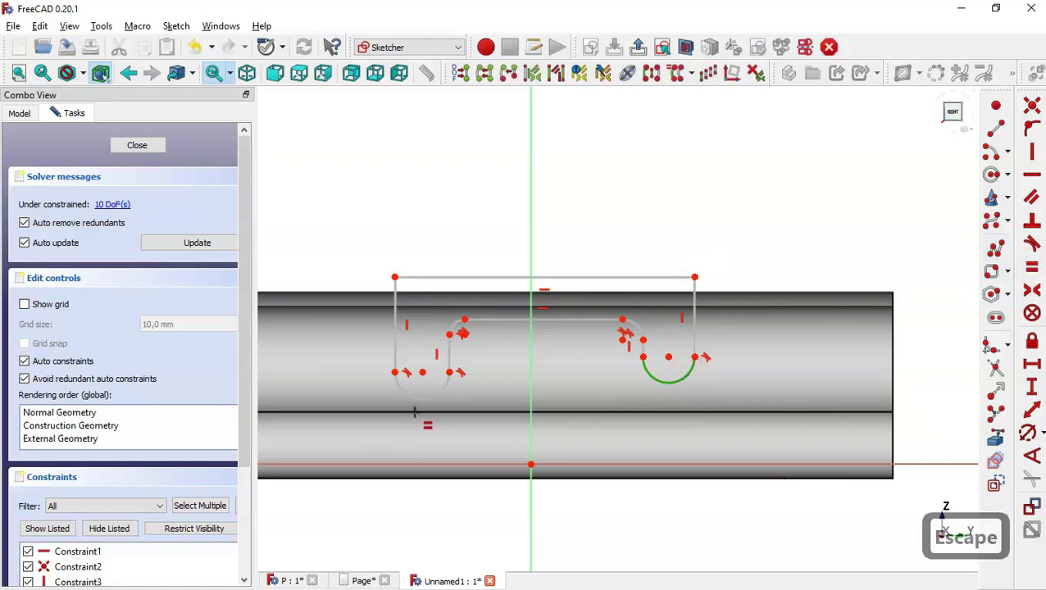
pyautogui.click(428, 396)
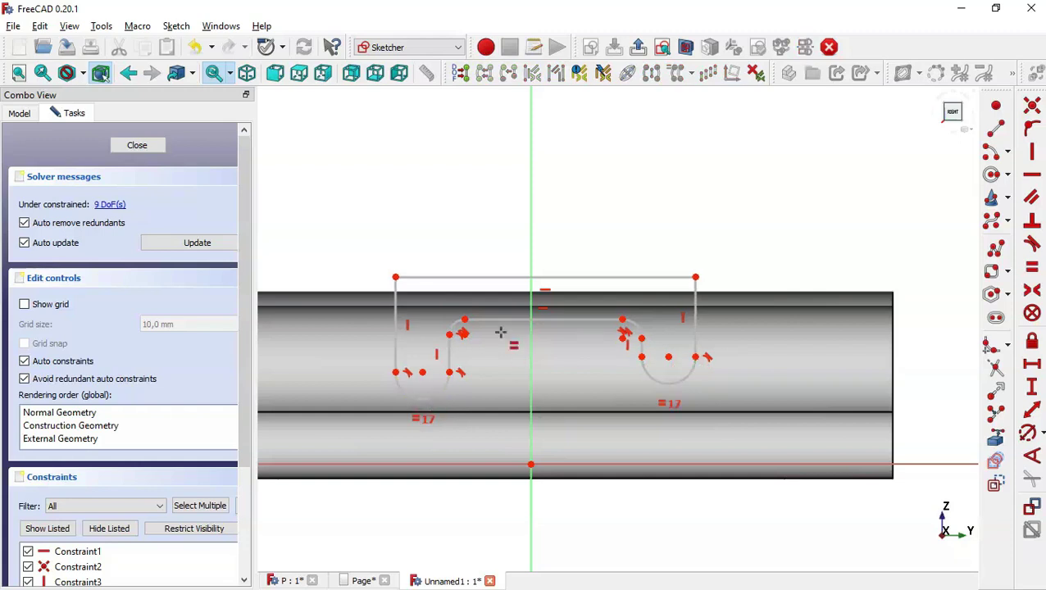
pyautogui.click(456, 320)
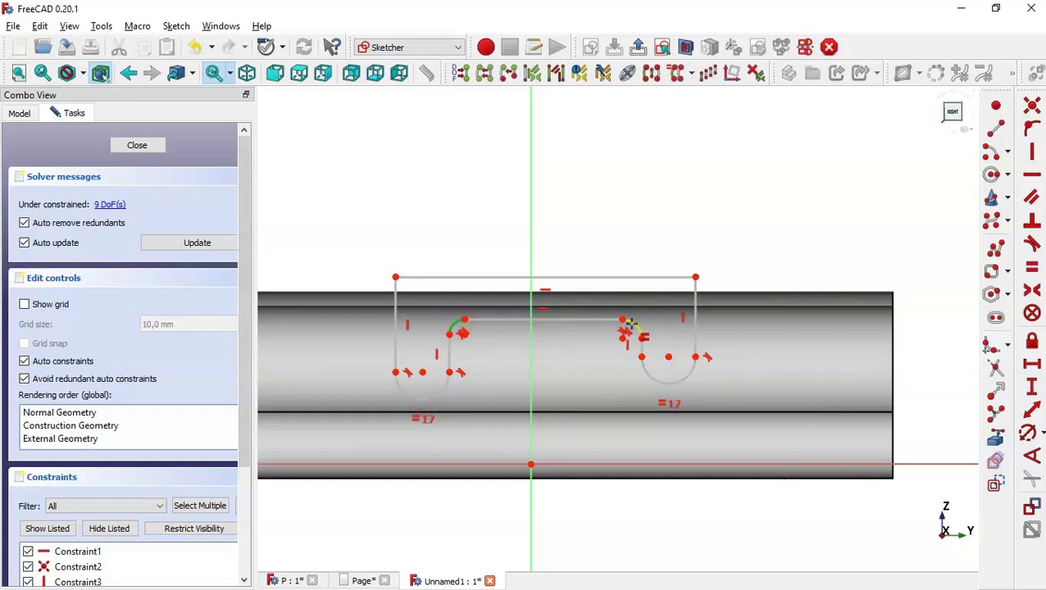
pyautogui.click(629, 324)
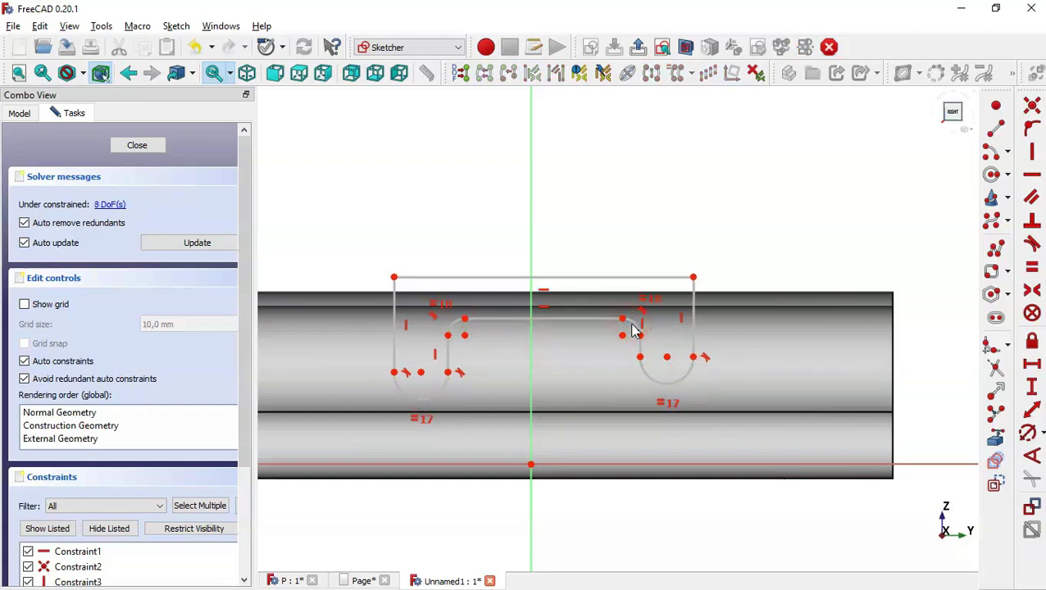
pyautogui.click(693, 318)
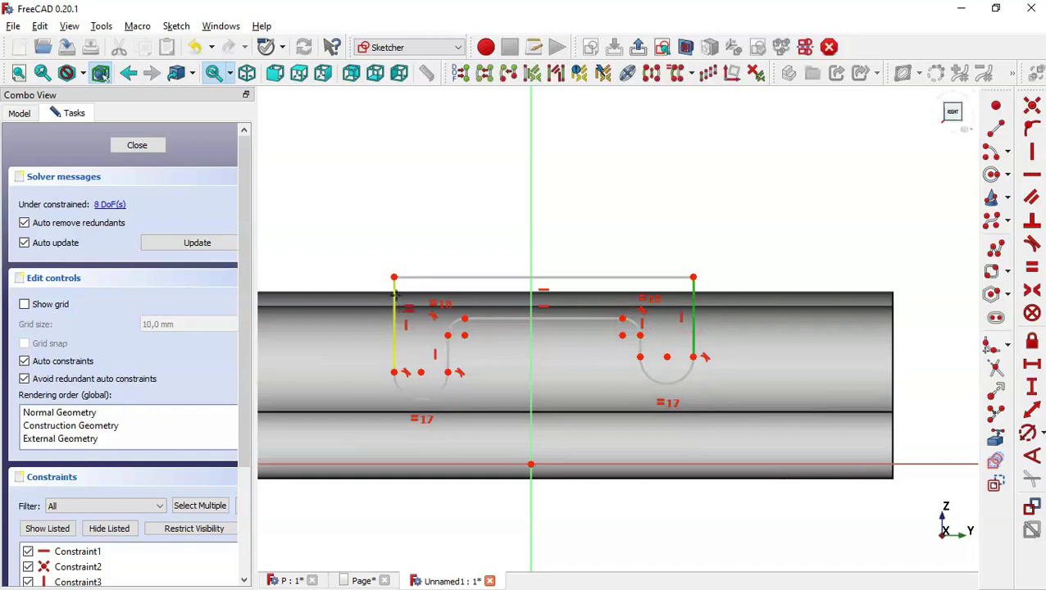
pyautogui.click(395, 298)
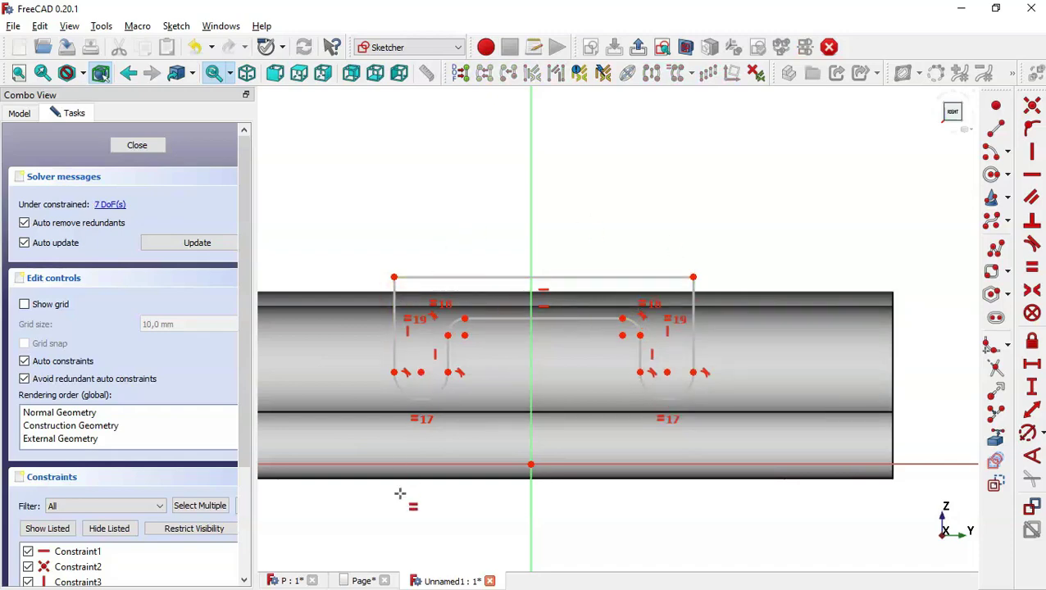
pyautogui.click(363, 582)
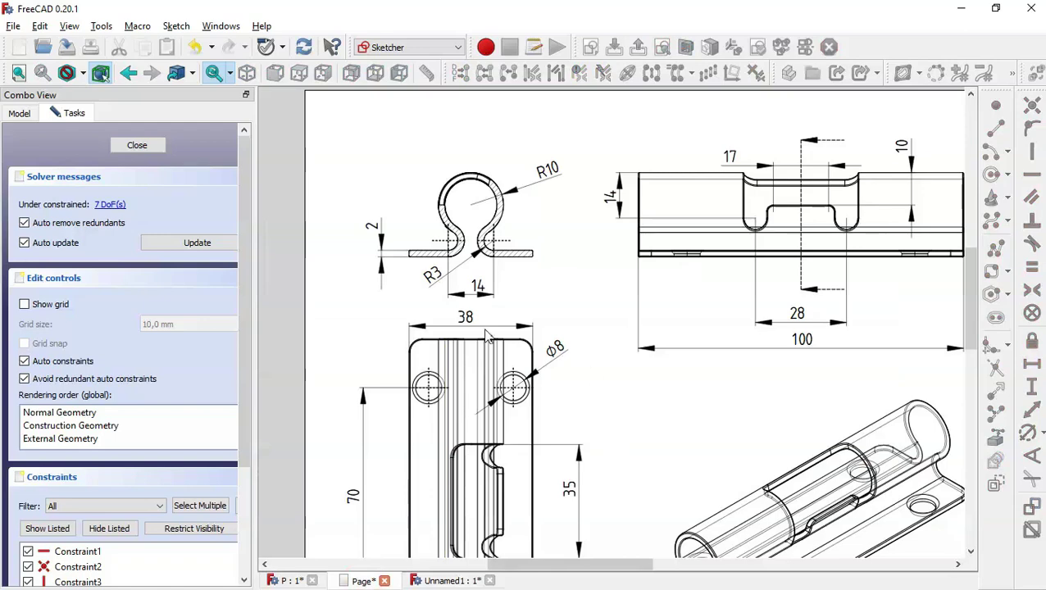
# Step: Pan the drawing to read the 17, 28, 10 and 100 mm cutout values, then return to the sketch
pyautogui.moveTo(611, 400)
pyautogui.mouseDown(button='middle')
pyautogui.moveTo(491, 327)
pyautogui.moveTo(526, 285)
pyautogui.moveTo(491, 322)
pyautogui.moveTo(457, 419)
pyautogui.mouseUp(button='middle')
pyautogui.moveTo(760, 324); pyautogui.dragTo(712, 342, button='middle')
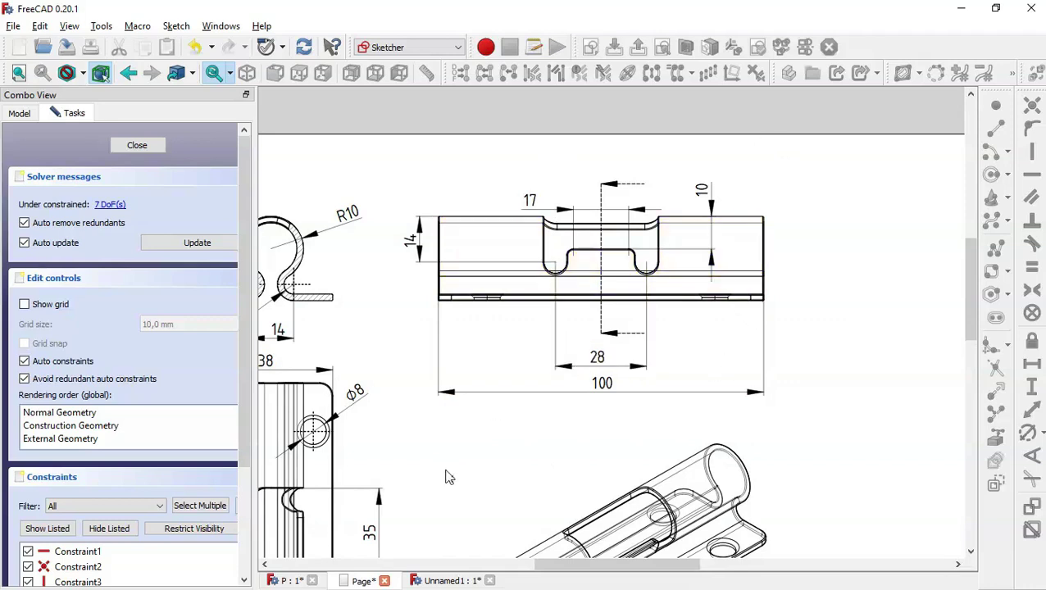
pyautogui.click(432, 581)
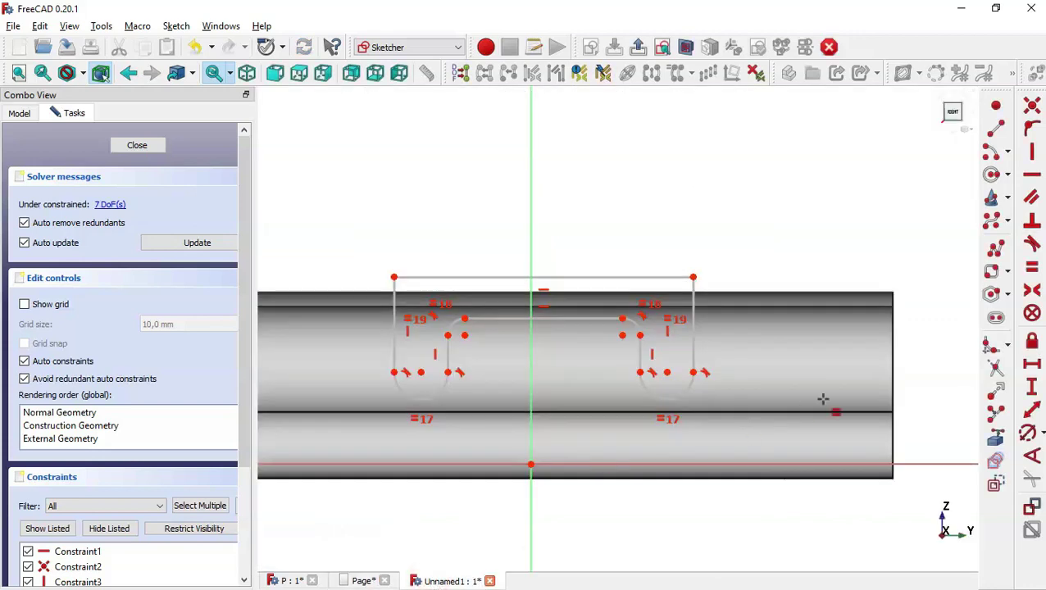
# Step: Give the right outer side line a 14 mm vertical height
pyautogui.click(1033, 387)
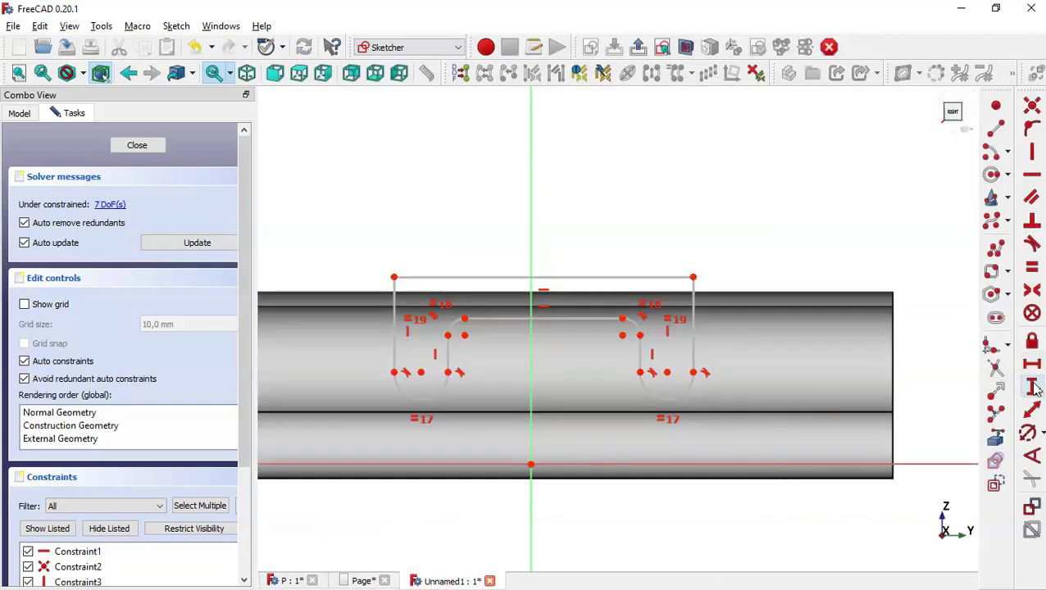
pyautogui.click(695, 320)
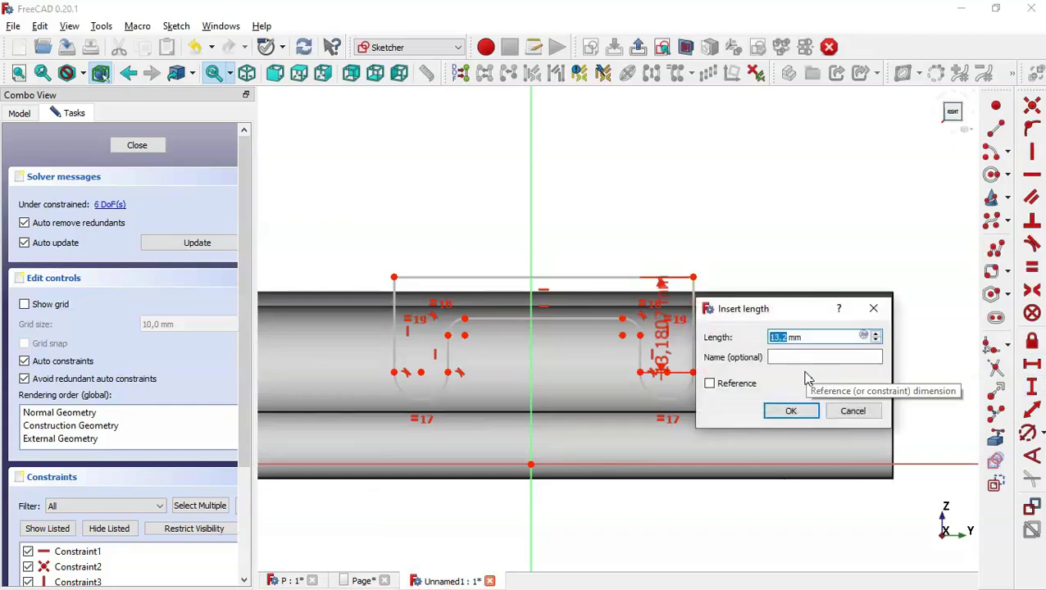
pyautogui.write('14')
pyautogui.press('Return')
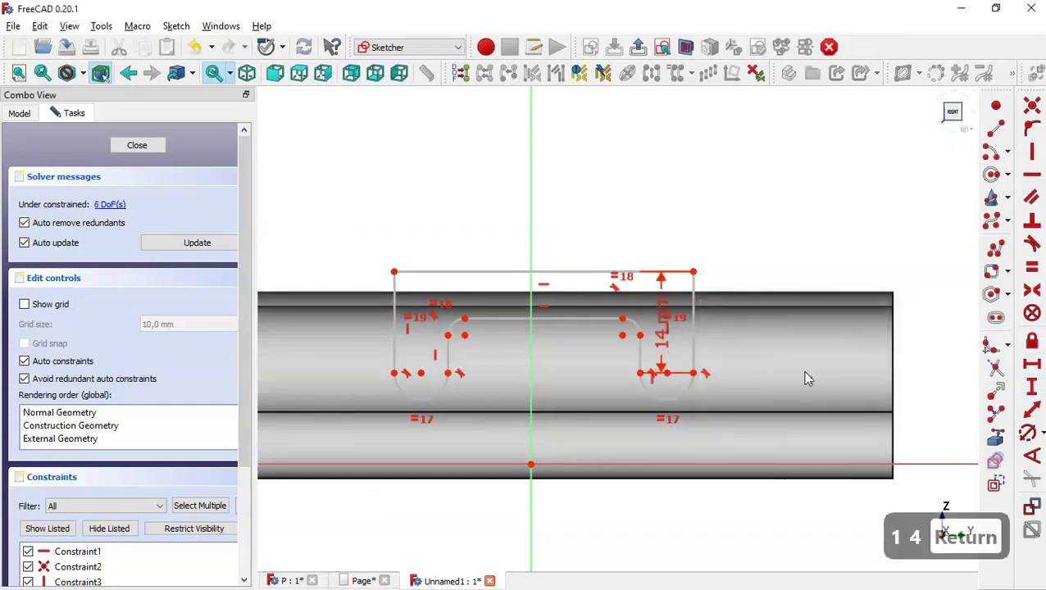
# Step: Reference the body's right edge and align its top with the cutout's top-right corner horizontally
pyautogui.click(994, 435)
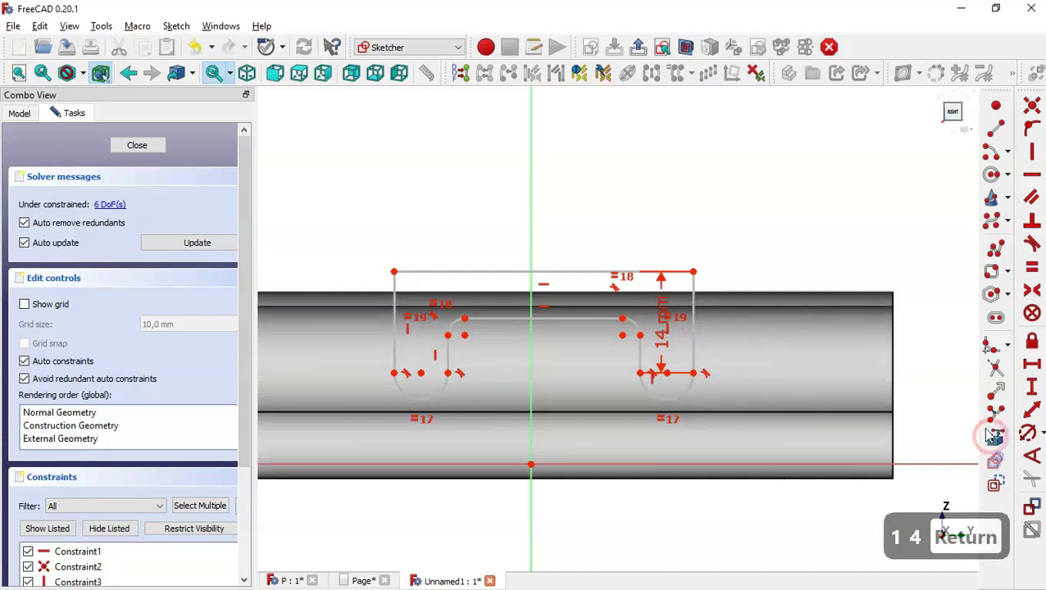
pyautogui.click(895, 324)
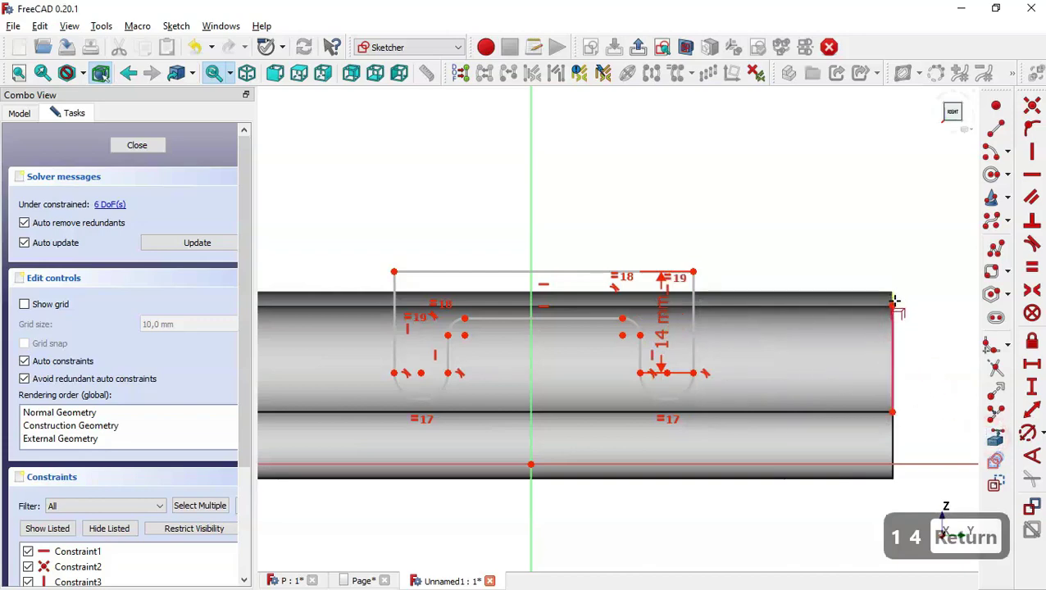
pyautogui.click(894, 295)
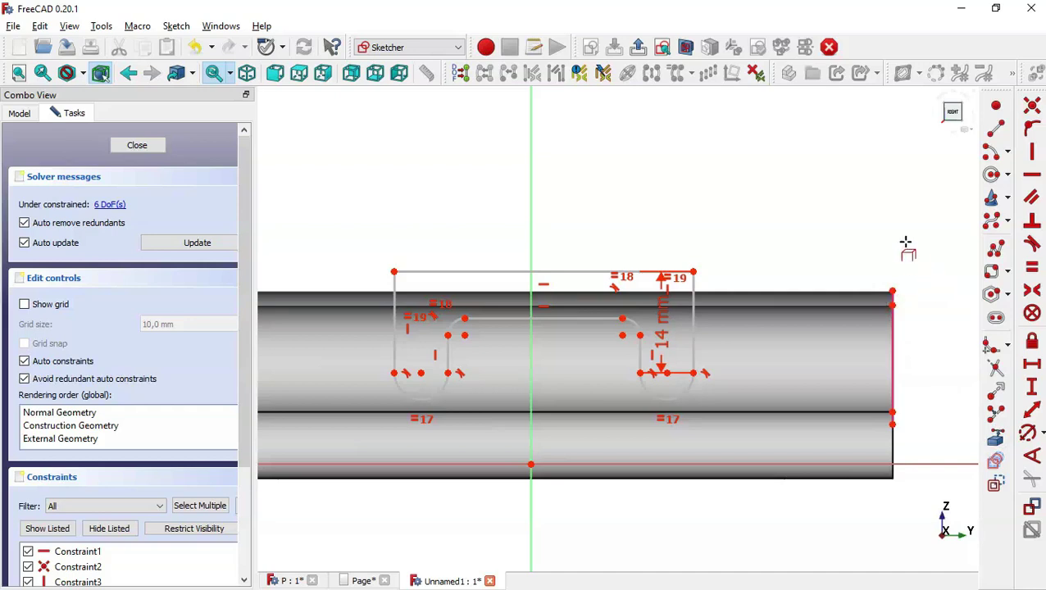
pyautogui.press('Escape')
pyautogui.click(894, 292)
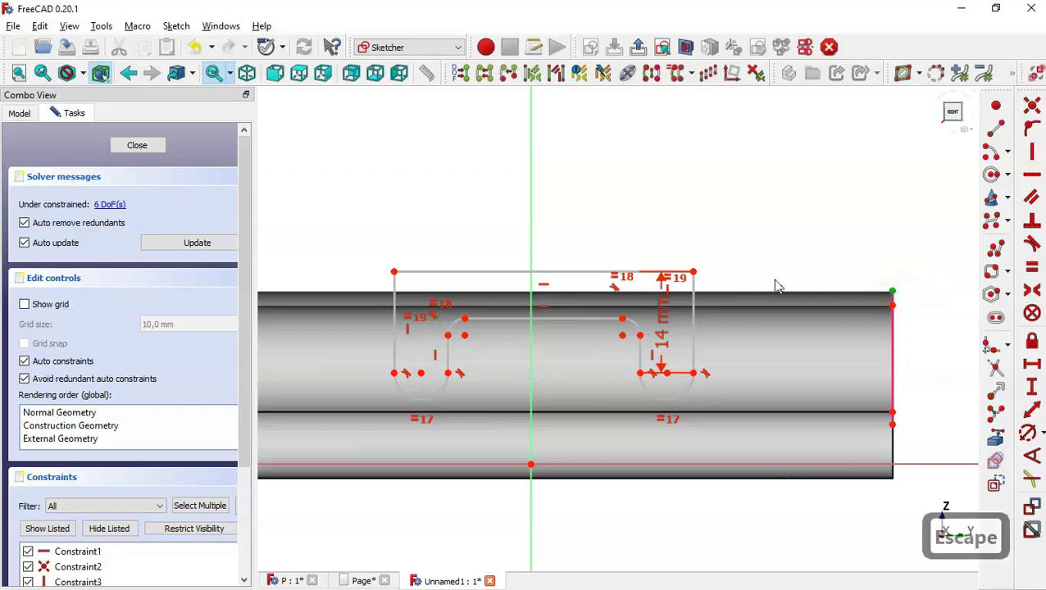
pyautogui.click(694, 274)
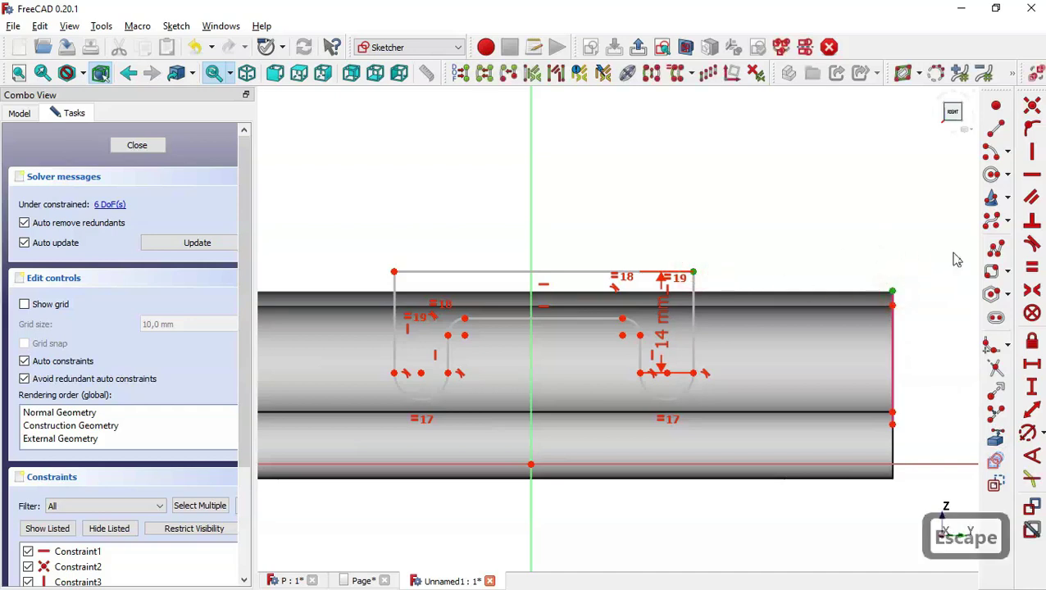
pyautogui.click(1032, 176)
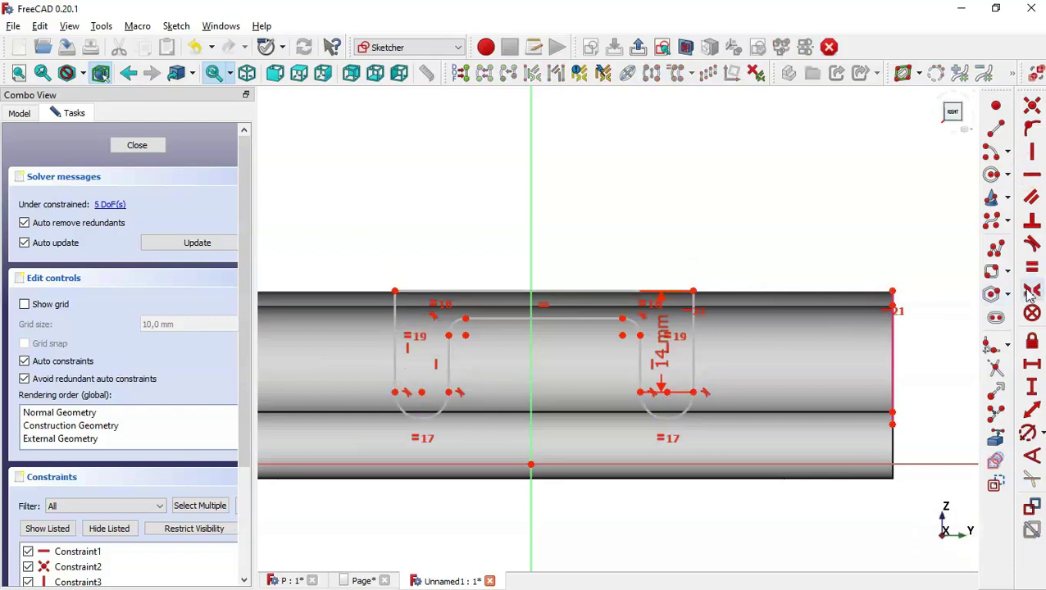
# Step: Make the cutout's top corners symmetric about the vertical axis
pyautogui.click(693, 291)
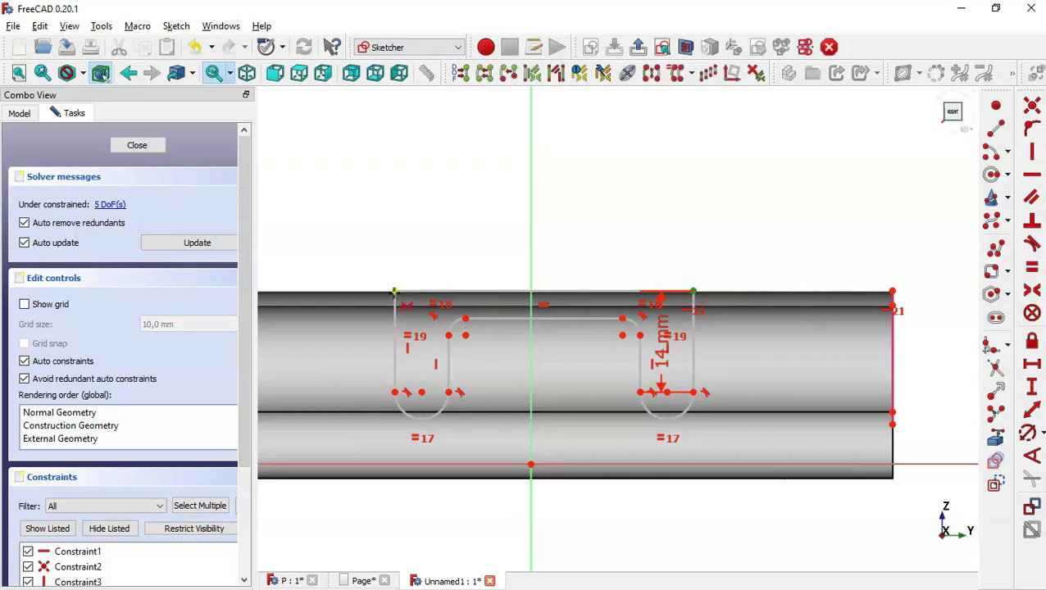
pyautogui.click(394, 291)
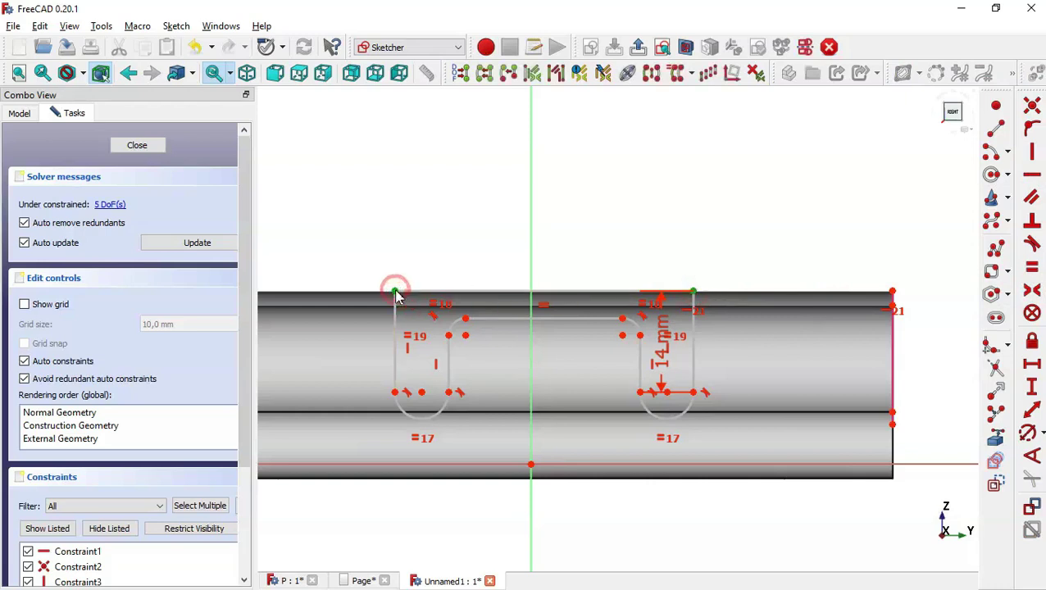
pyautogui.click(530, 243)
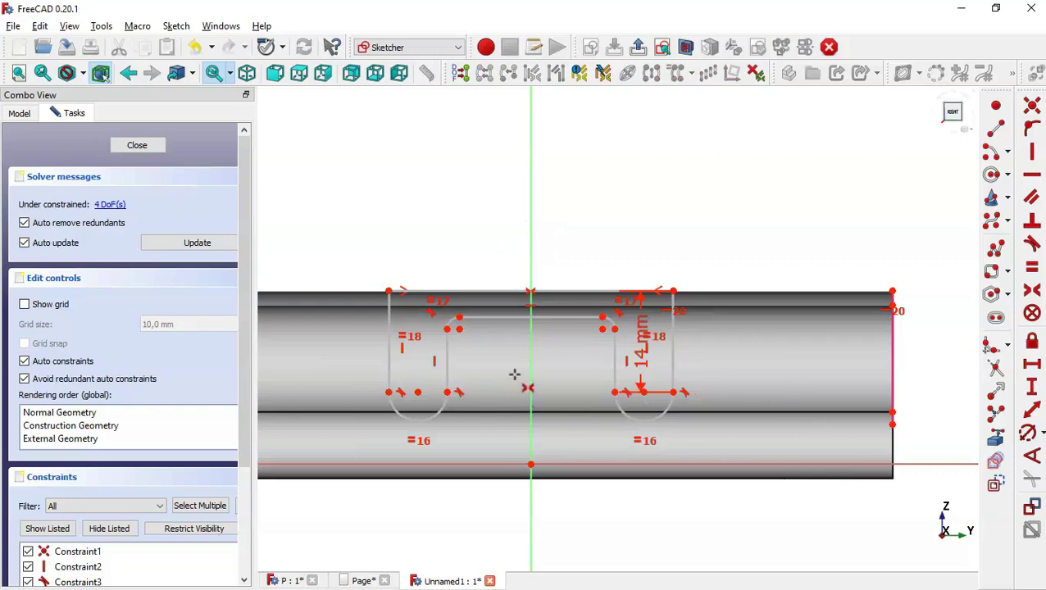
# Step: Check the drawing, then set 28 mm horizontally between the two arc centres
pyautogui.click(361, 581)
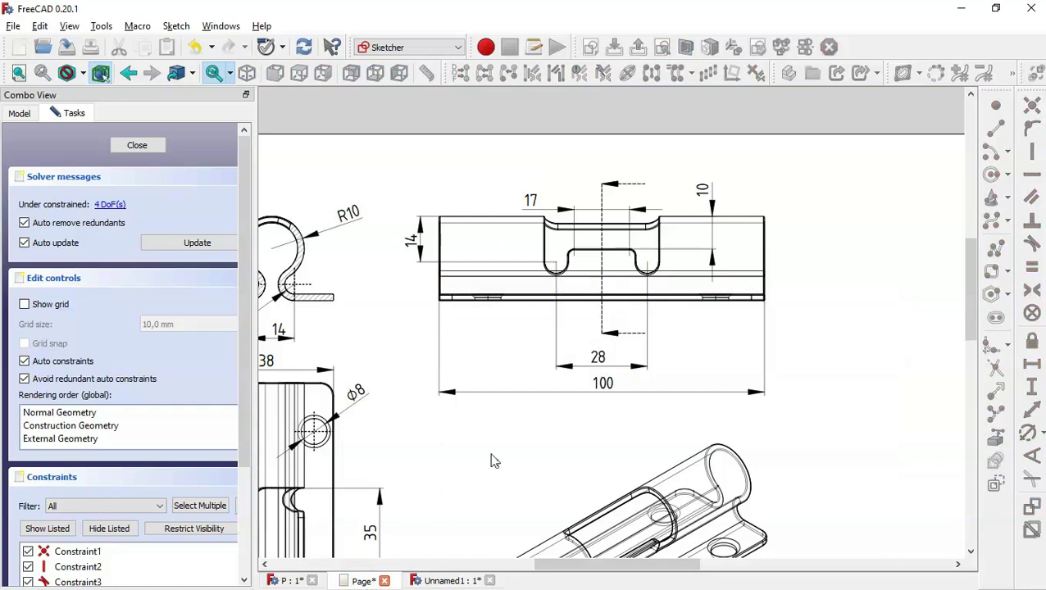
pyautogui.click(447, 580)
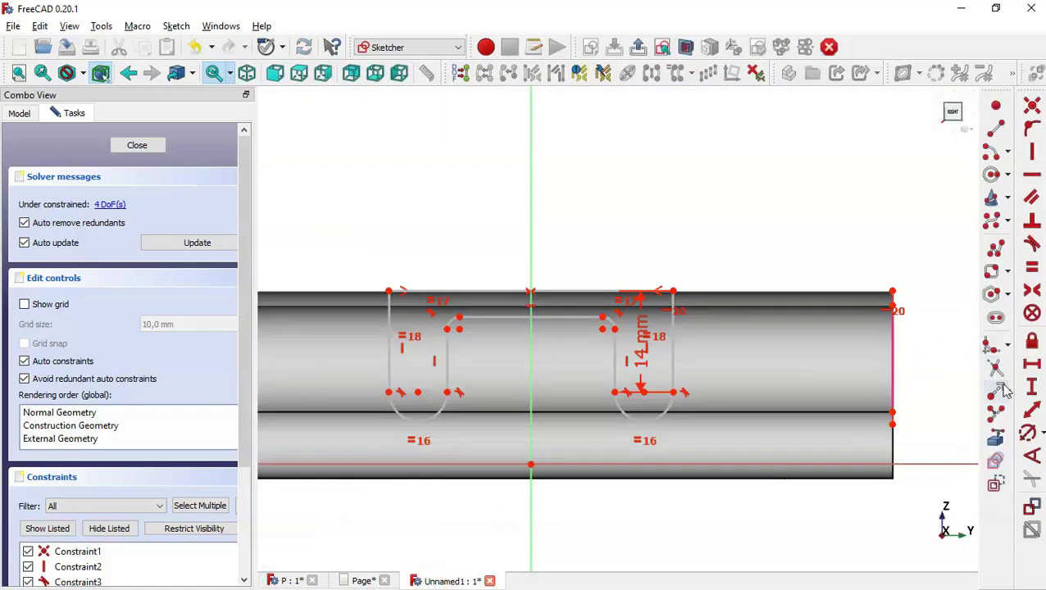
pyautogui.click(1033, 366)
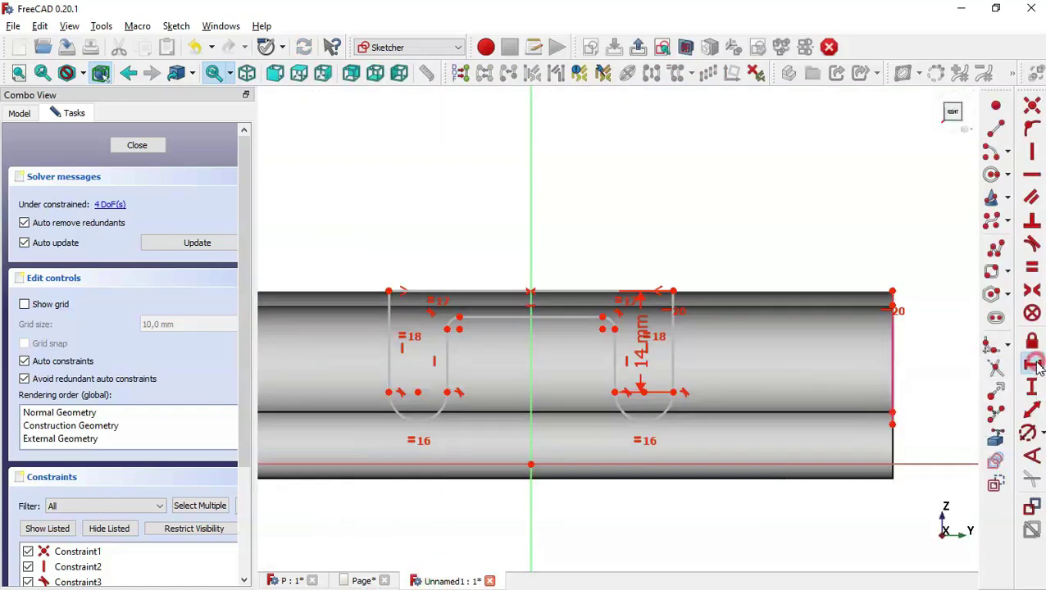
pyautogui.click(418, 393)
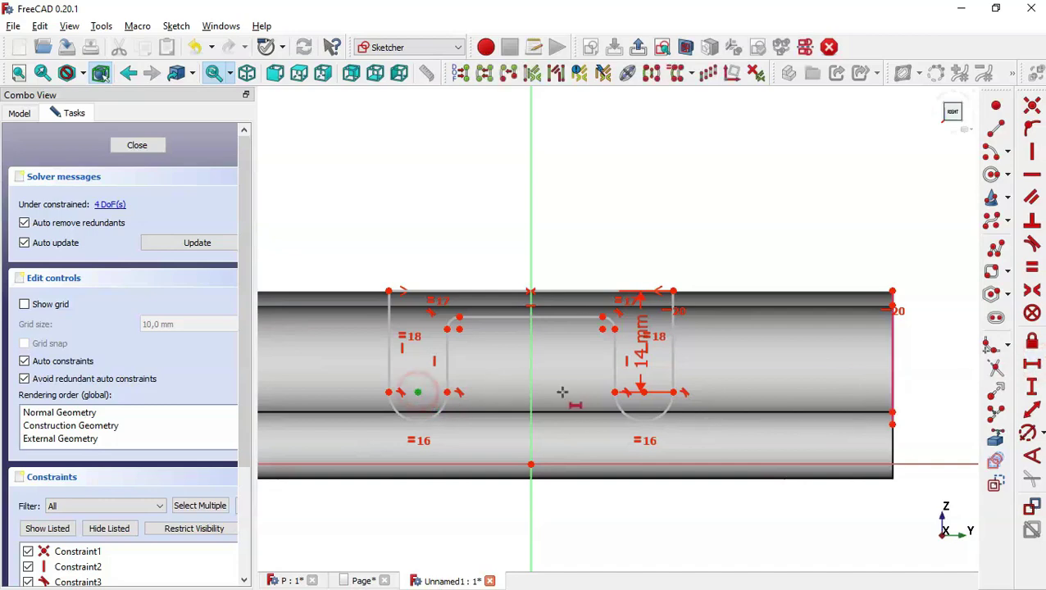
pyautogui.click(642, 392)
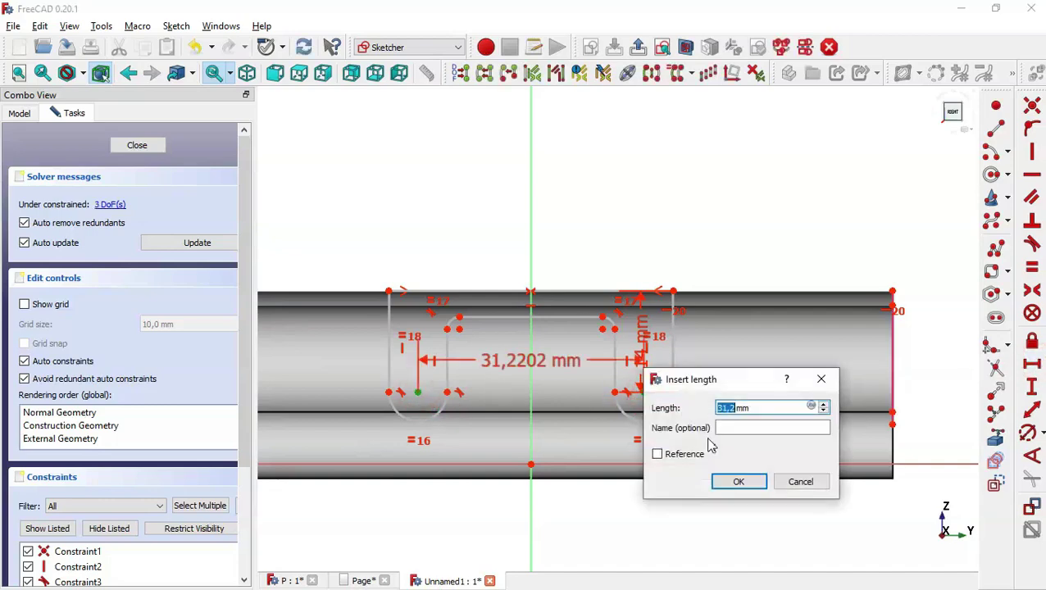
pyautogui.write('28')
pyautogui.press('Return')
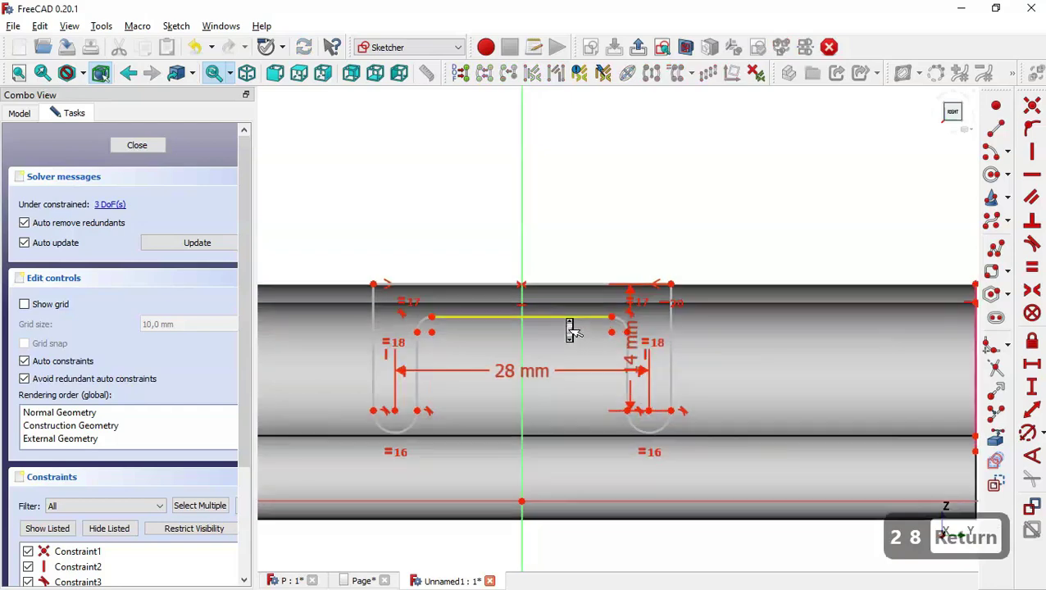
# Step: Set the inner top-right corner 10 mm below the top edge, then review unconstrained elements
pyautogui.scroll(1, 565, 320)
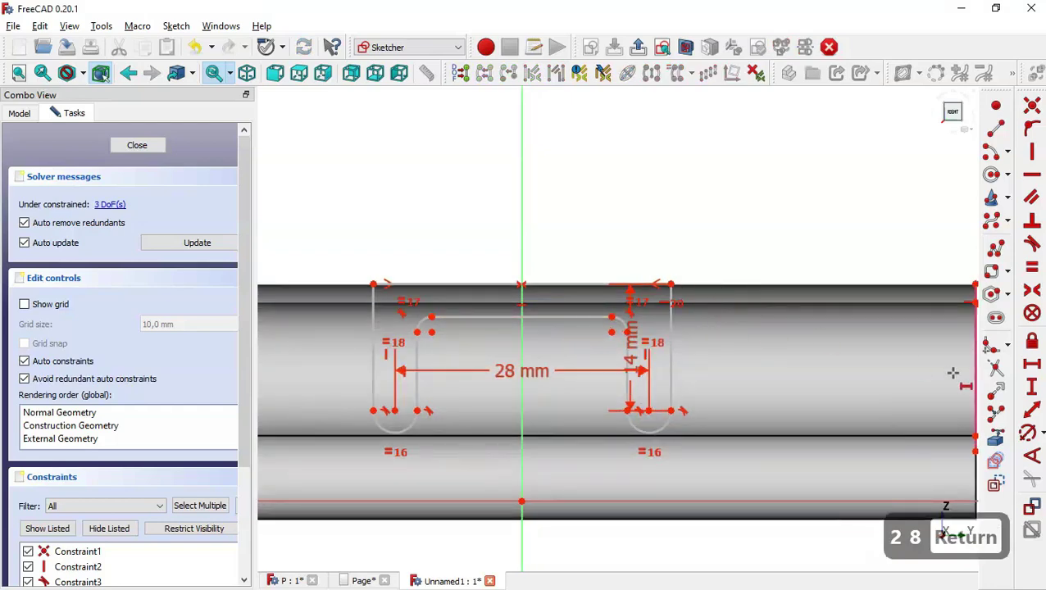
pyautogui.click(1033, 388)
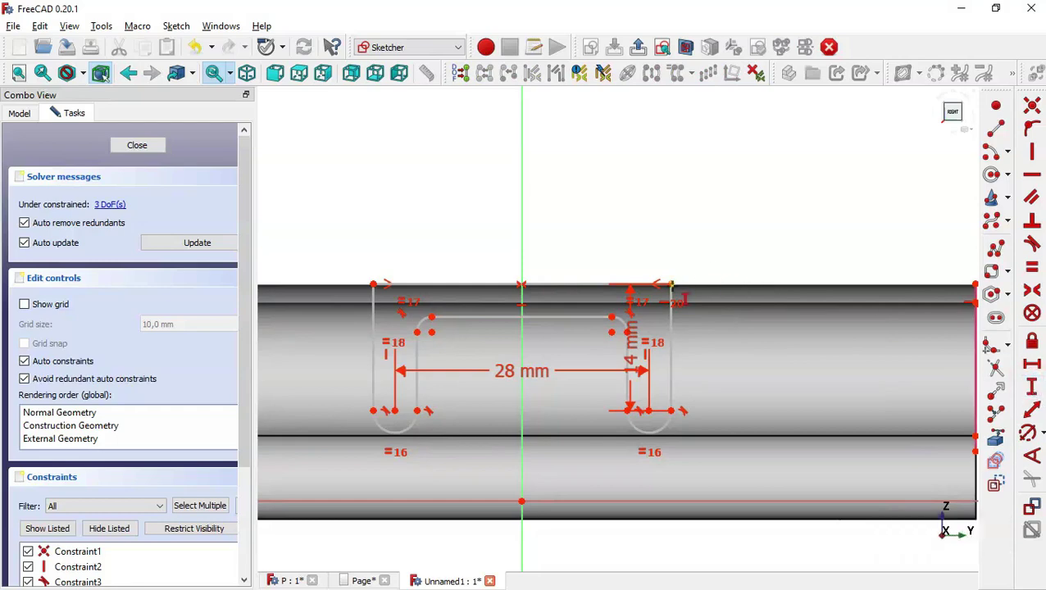
pyautogui.click(672, 327)
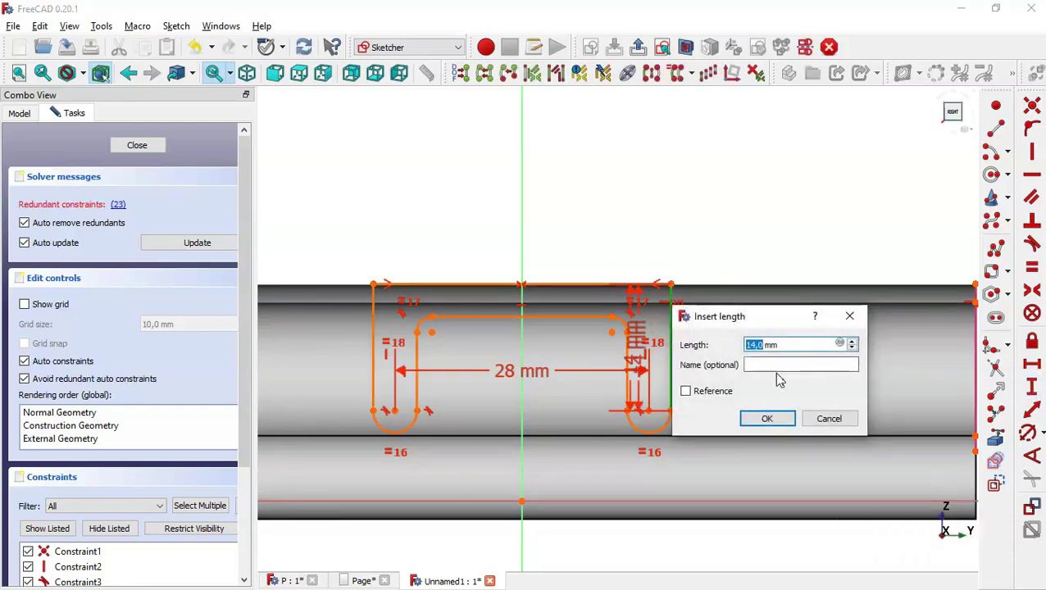
pyautogui.click(850, 319)
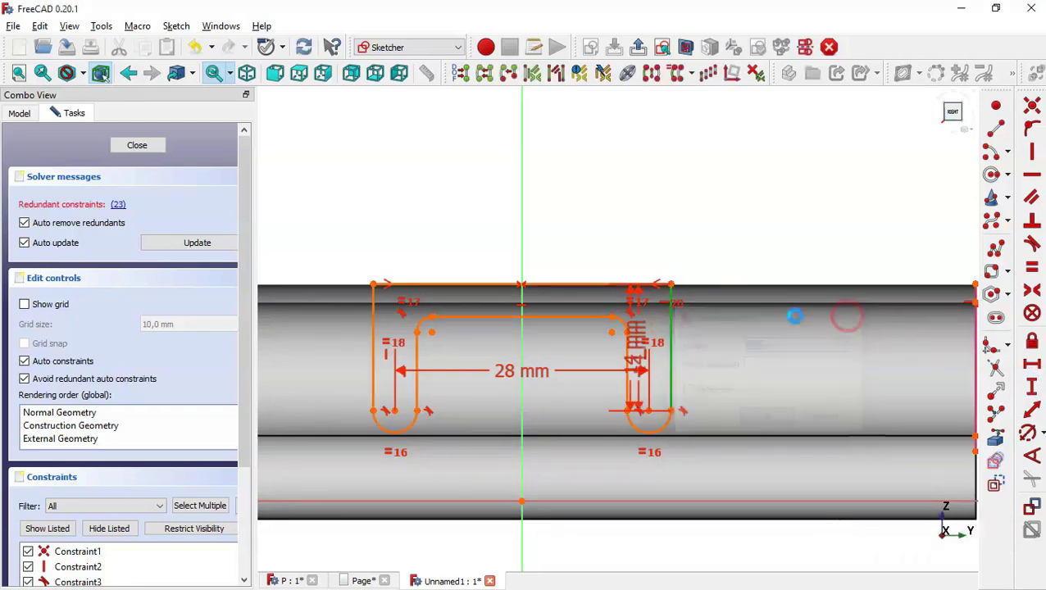
pyautogui.click(612, 316)
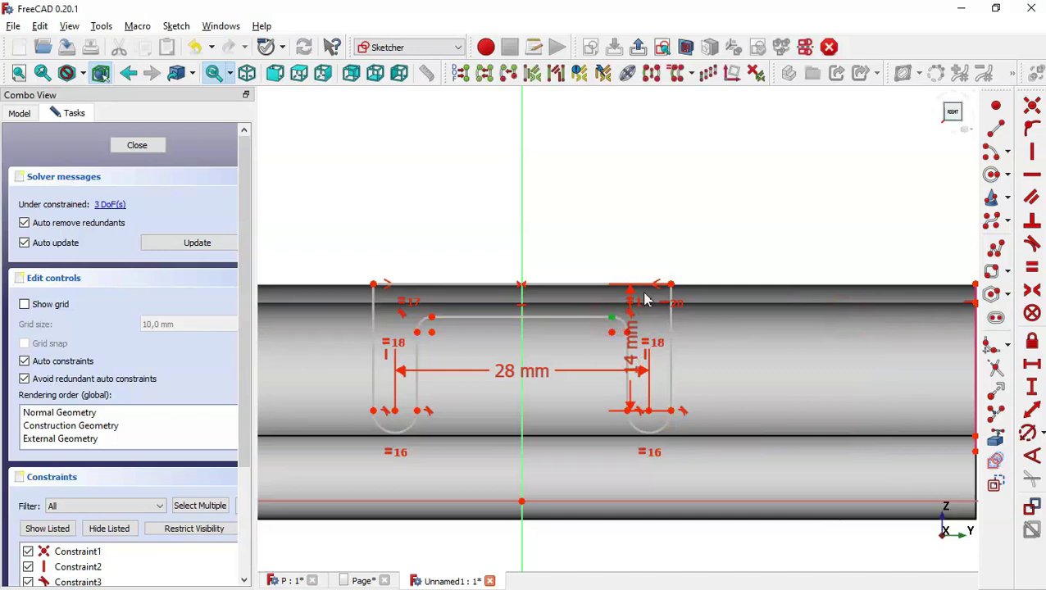
pyautogui.click(670, 283)
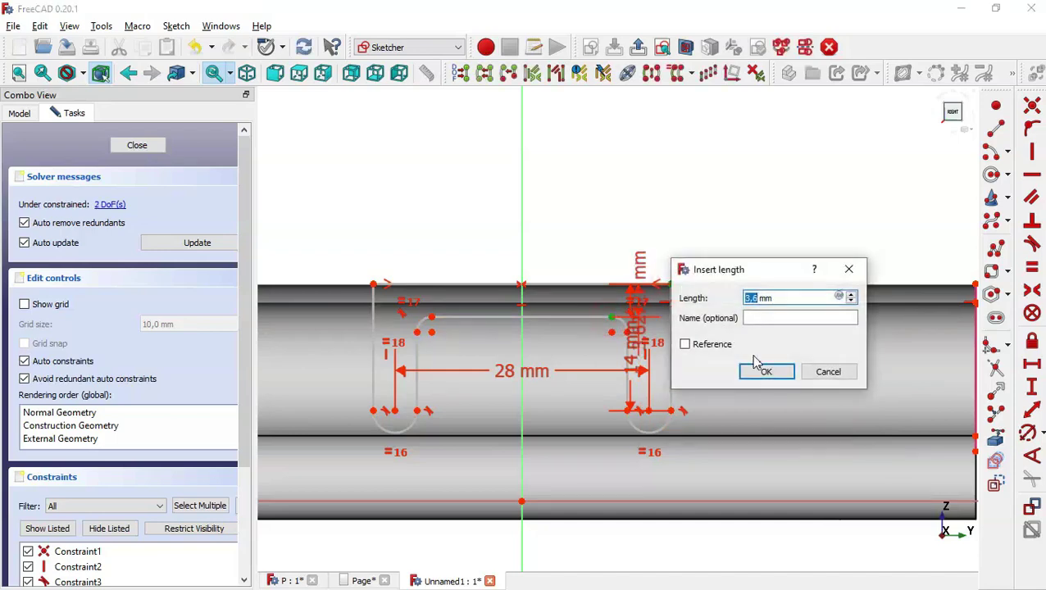
pyautogui.write('10')
pyautogui.press('Return')
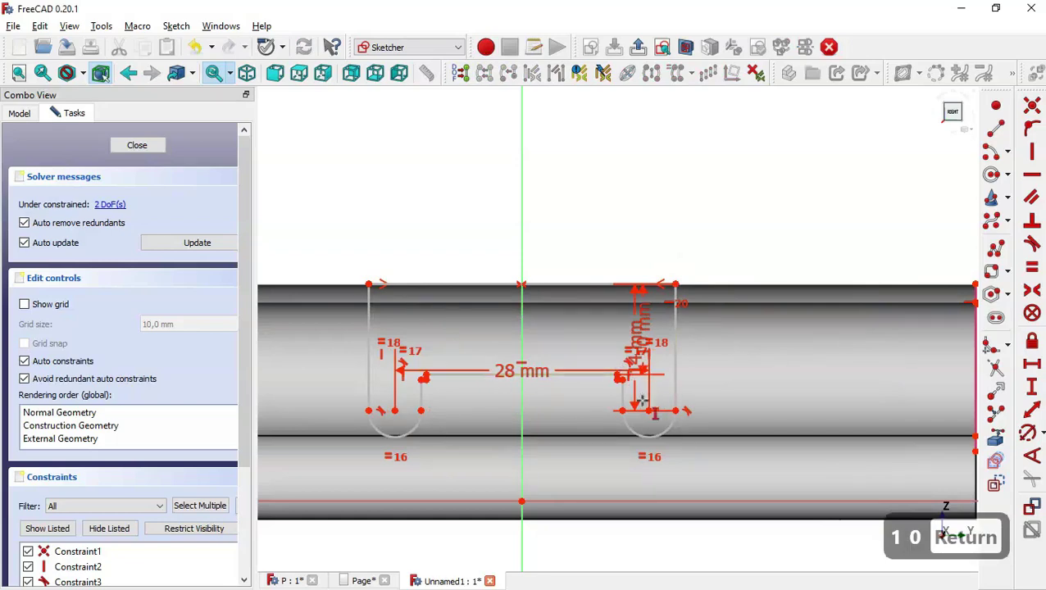
pyautogui.click(104, 210)
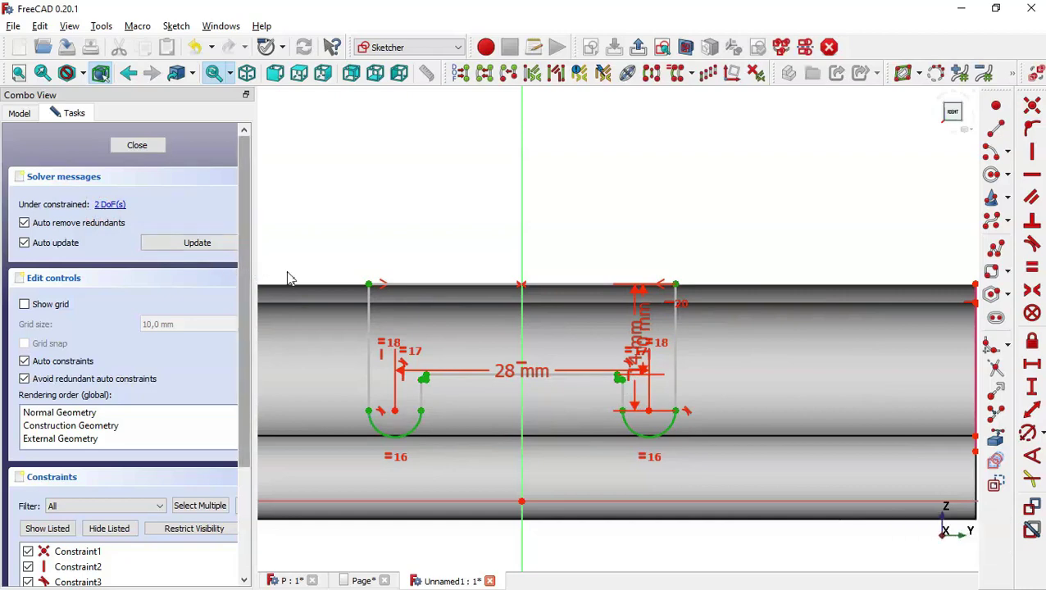
pyautogui.click(610, 245)
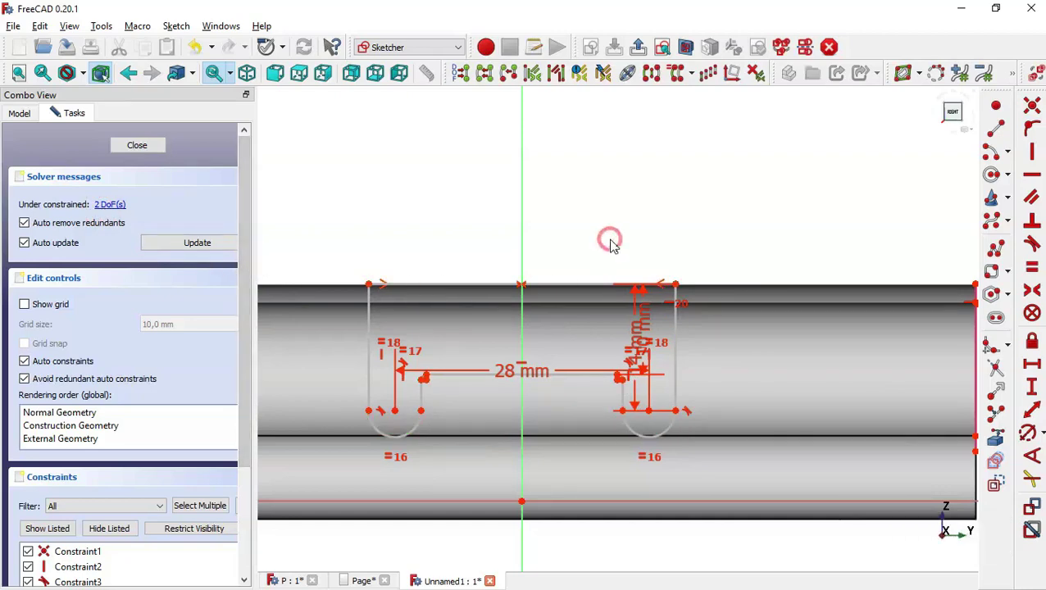
# Step: Check the drawing, then set the cutout's inner corner width to 17 mm
pyautogui.click(363, 581)
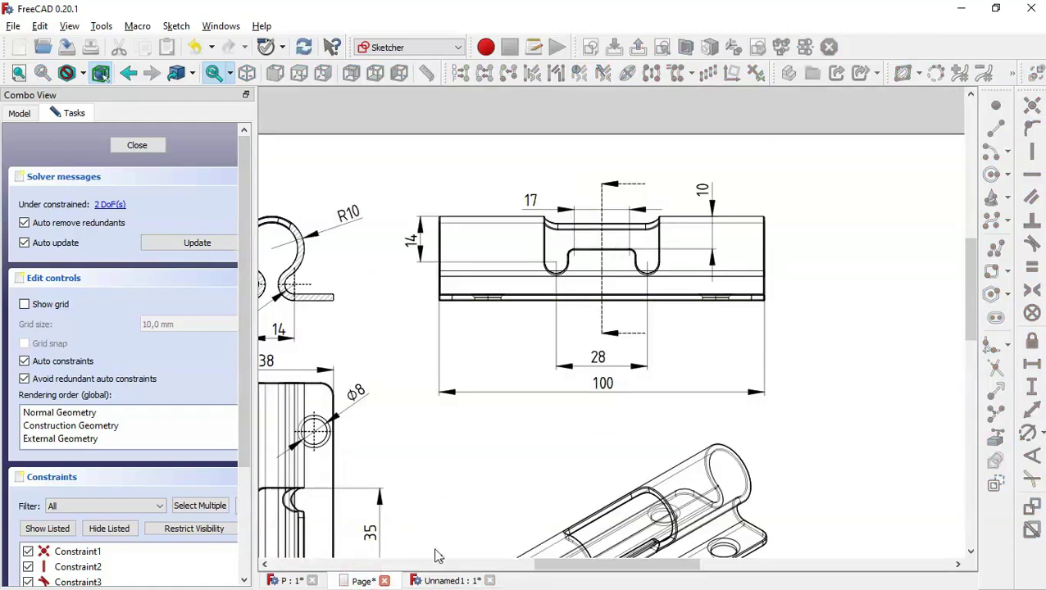
pyautogui.click(435, 581)
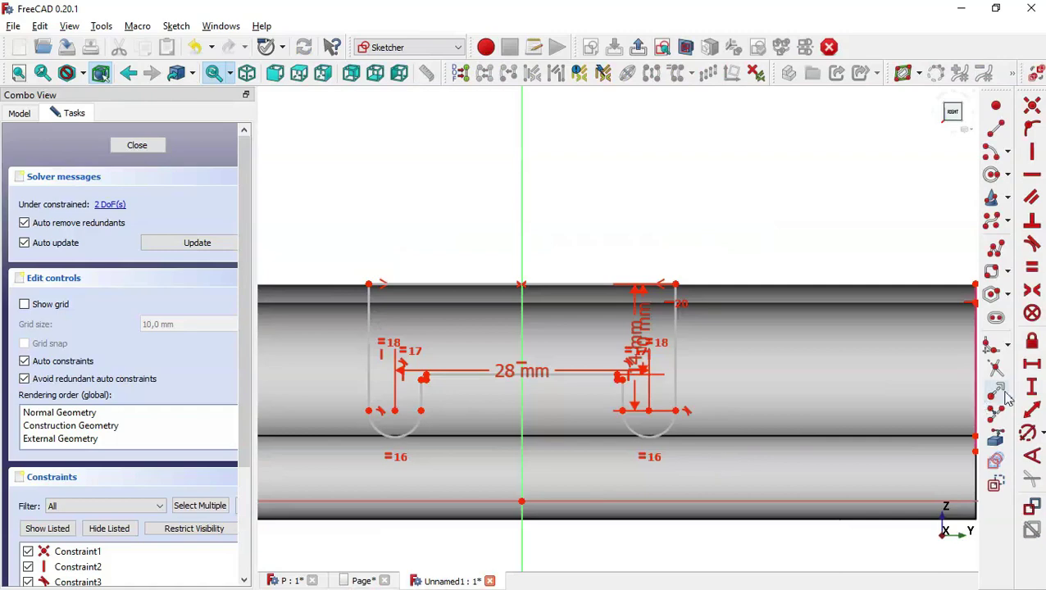
pyautogui.click(1033, 368)
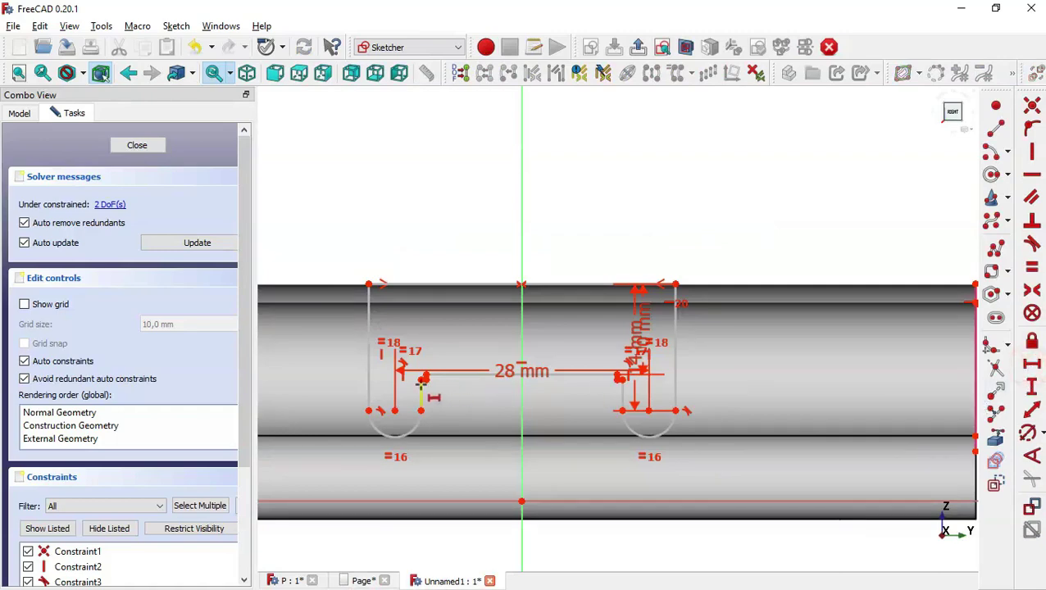
pyautogui.click(424, 379)
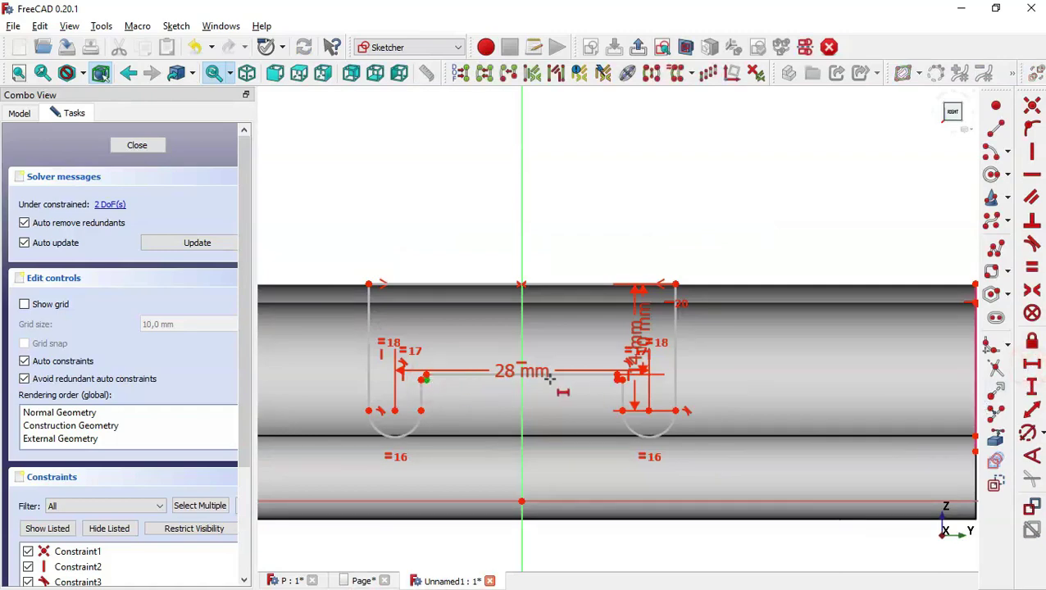
pyautogui.click(618, 378)
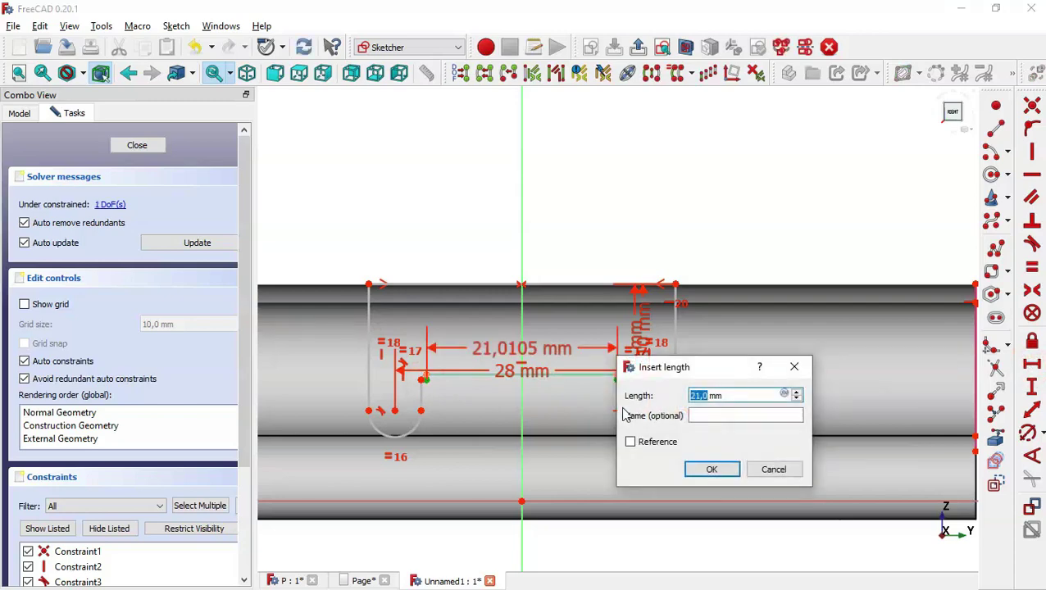
pyautogui.write('17')
pyautogui.press('Return')
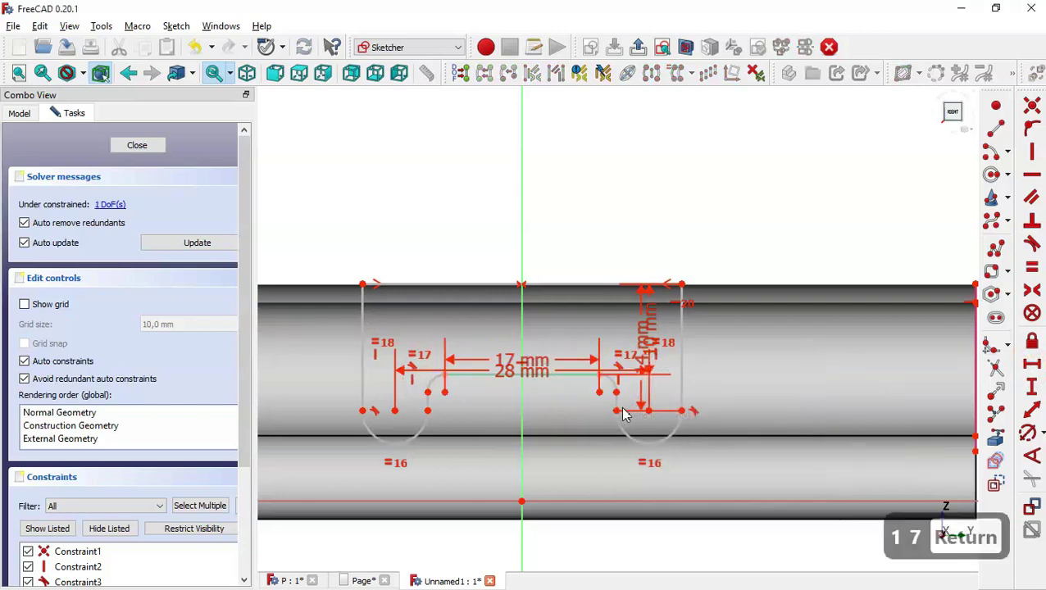
# Step: Set the top line length to 35 mm and close the sketch
pyautogui.click(576, 285)
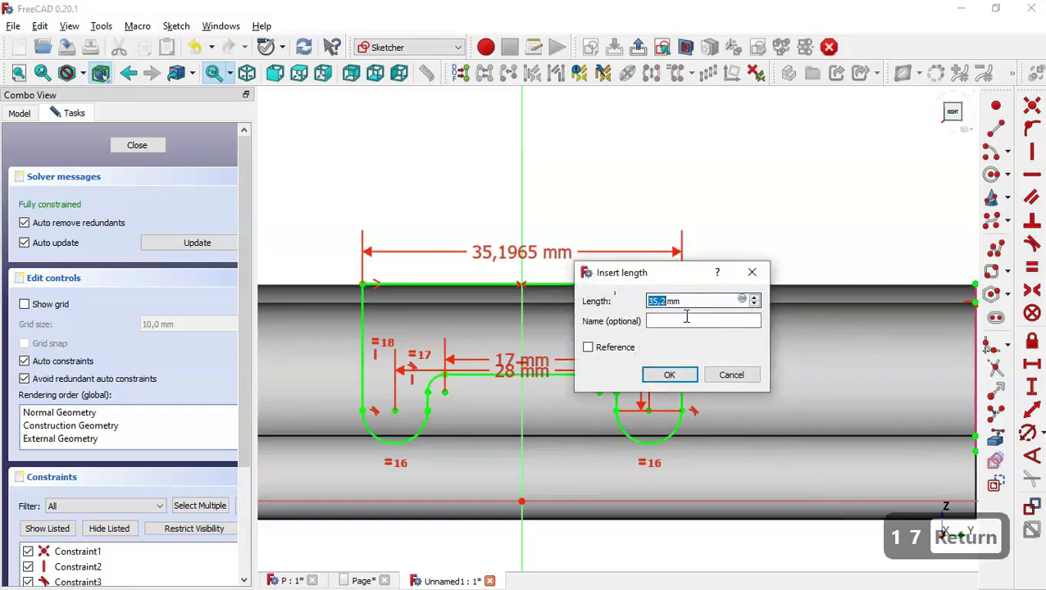
pyautogui.write('35')
pyautogui.press('Return')
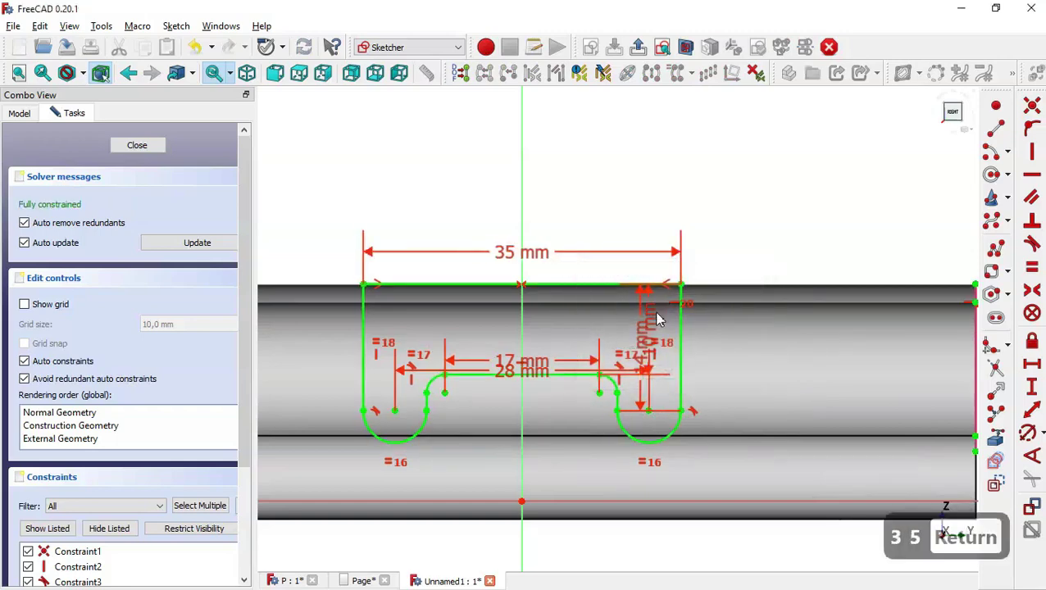
pyautogui.click(137, 145)
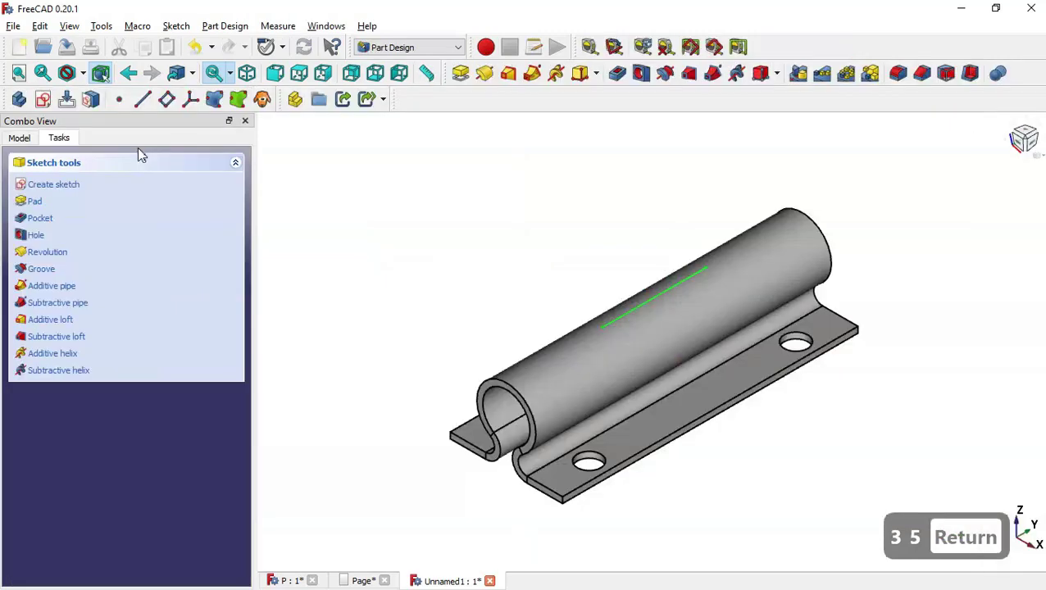
# Step: Pocket the cutout sketch Through all, Reversed, into the hinge barrel
pyautogui.click(617, 73)
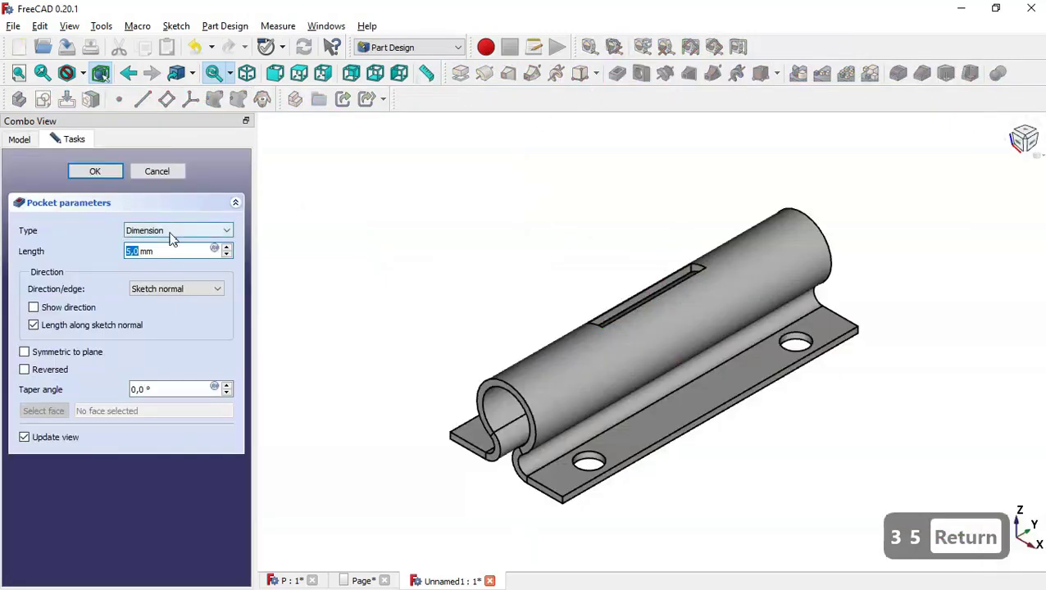
pyautogui.click(172, 236)
pyautogui.click(150, 246)
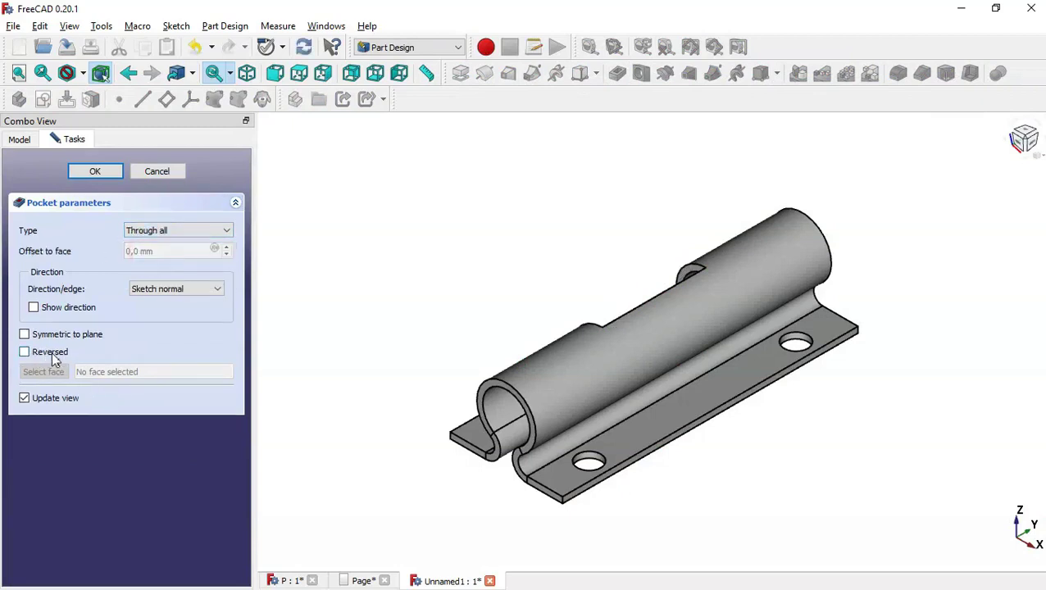
pyautogui.click(53, 356)
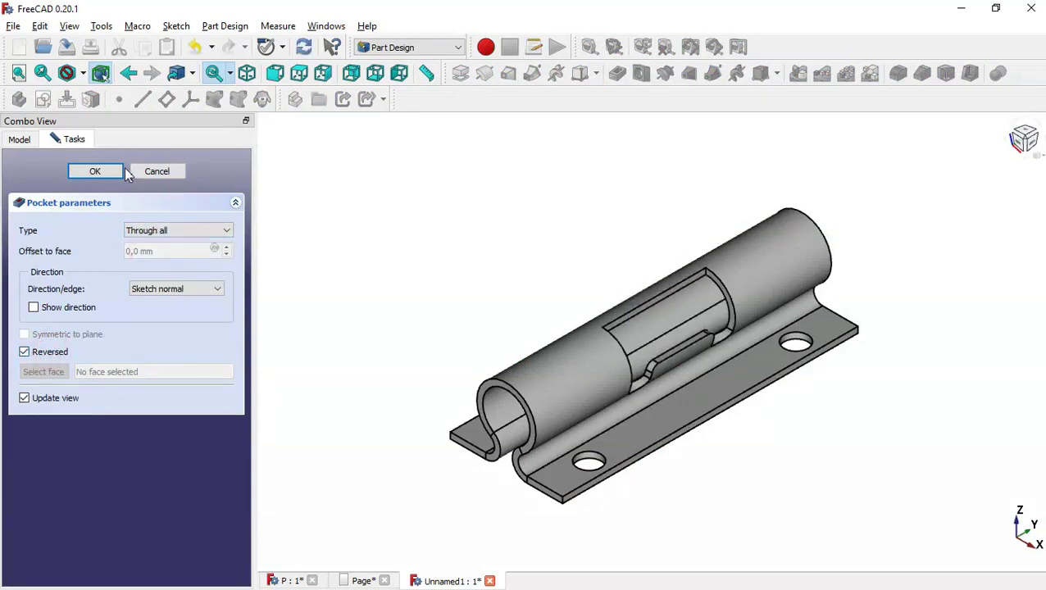
pyautogui.click(105, 171)
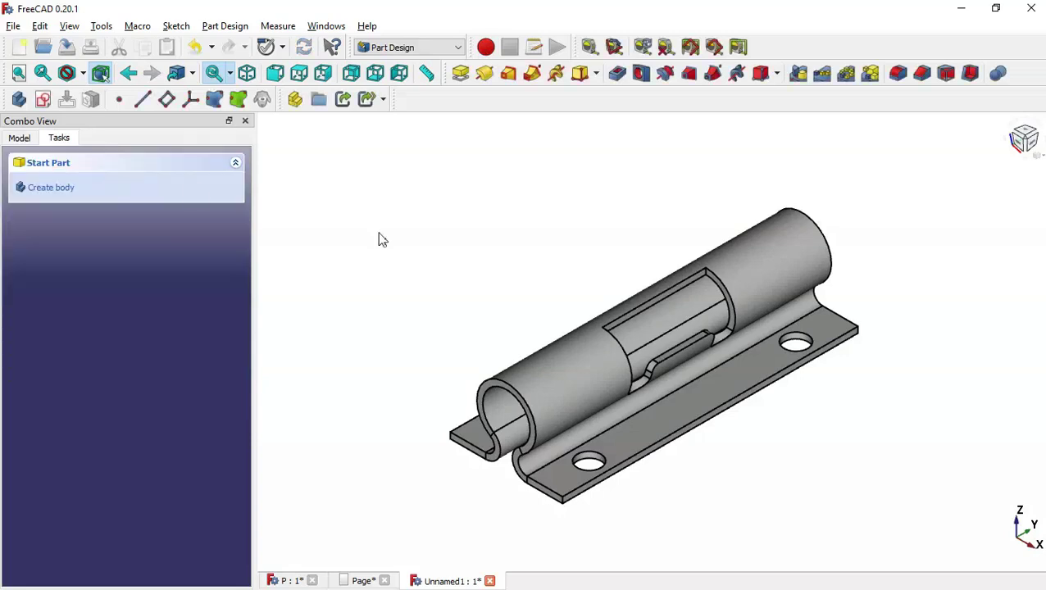
pyautogui.click(380, 239)
# Step: Create a new sketch on the XZ plane with section view showing the hinge cut
pyautogui.click(43, 99)
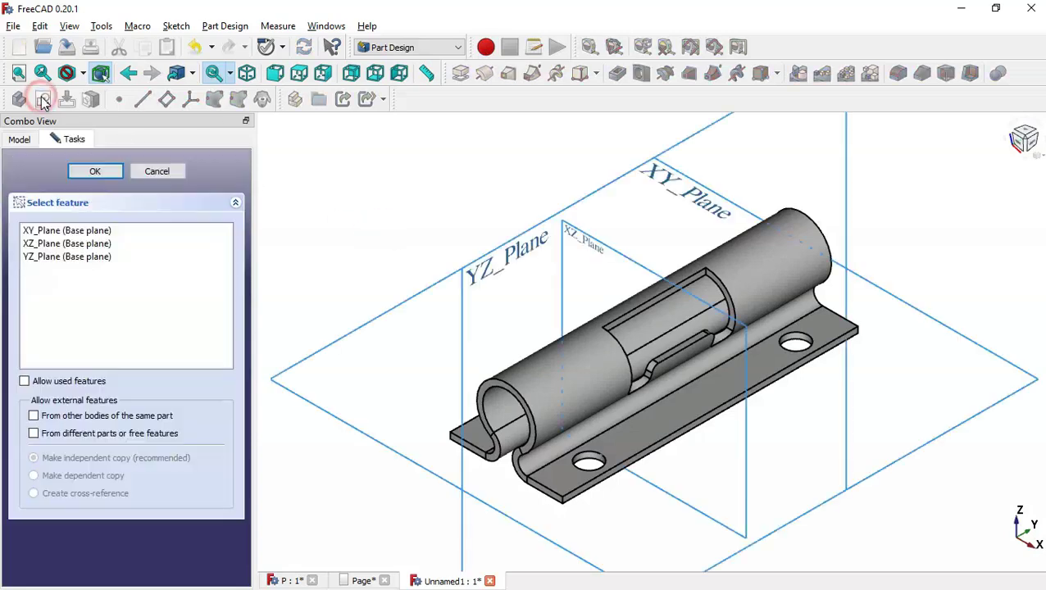
pyautogui.click(585, 243)
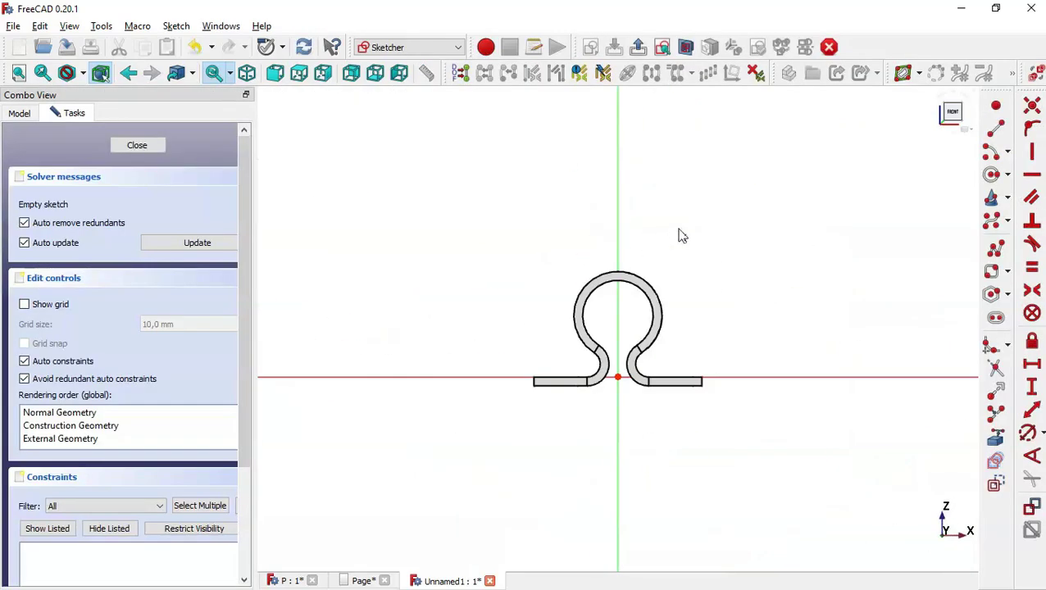
pyautogui.click(685, 46)
pyautogui.scroll(2, 659, 324)
pyautogui.scroll(1, 663, 327)
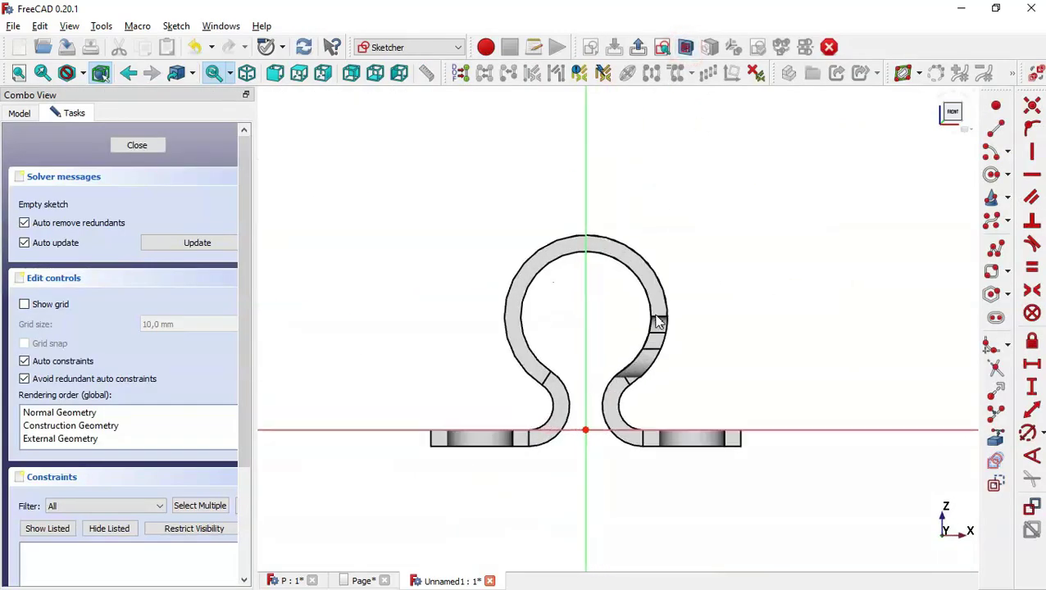
# Step: Draw a closed triangle: a vertical side up from the origin, a short leftward edge, and a diagonal back
pyautogui.click(996, 248)
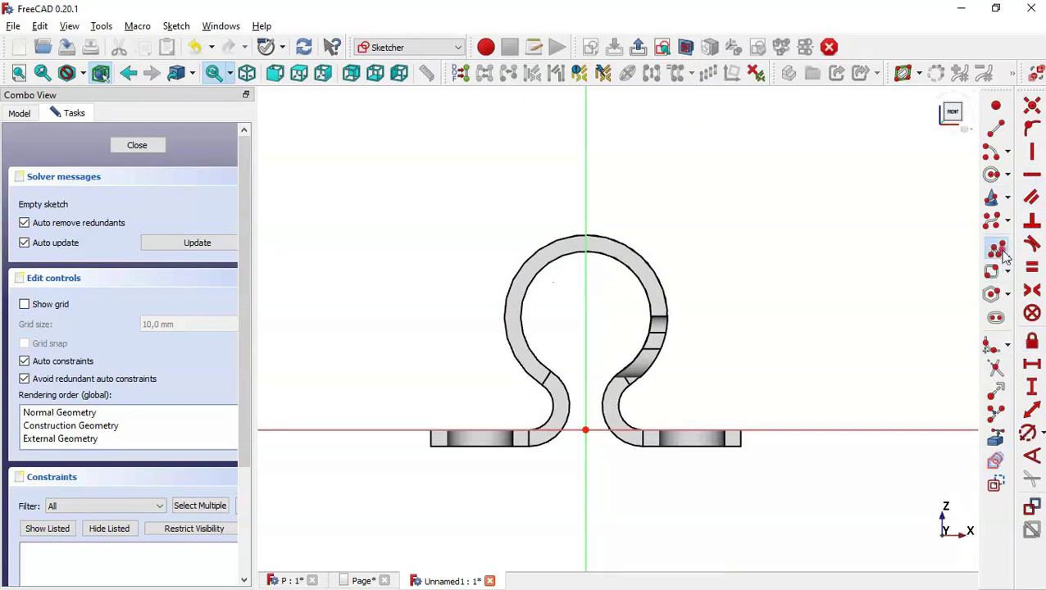
pyautogui.click(585, 430)
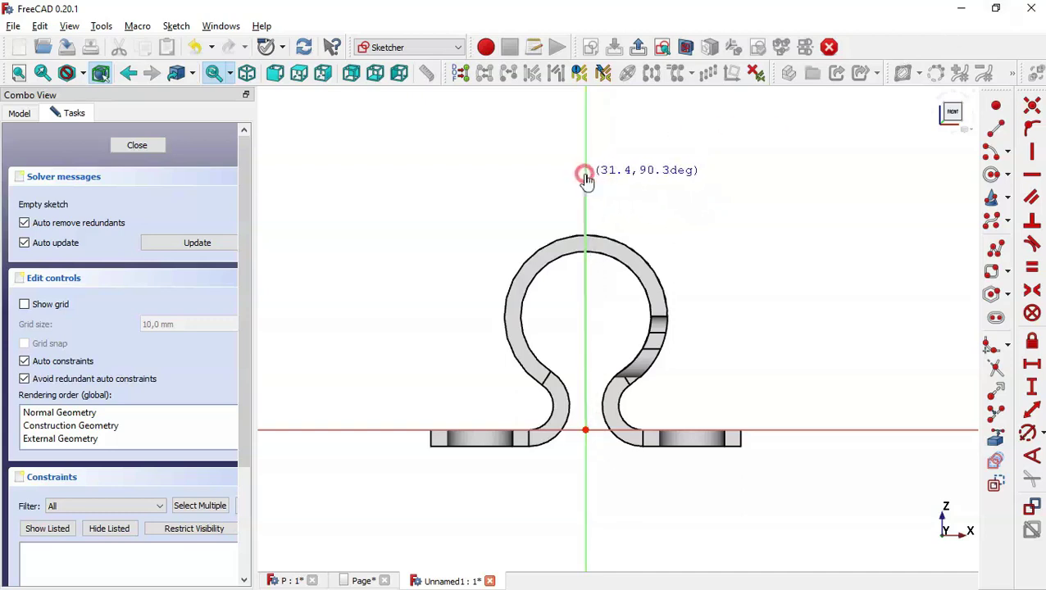
pyautogui.click(585, 174)
pyautogui.click(505, 173)
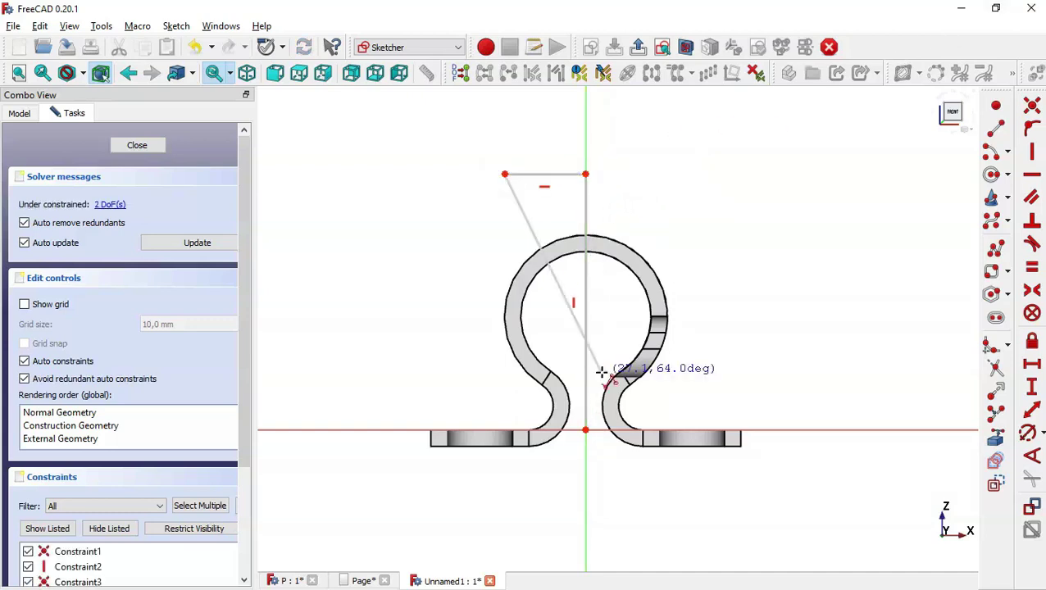
pyautogui.click(584, 430)
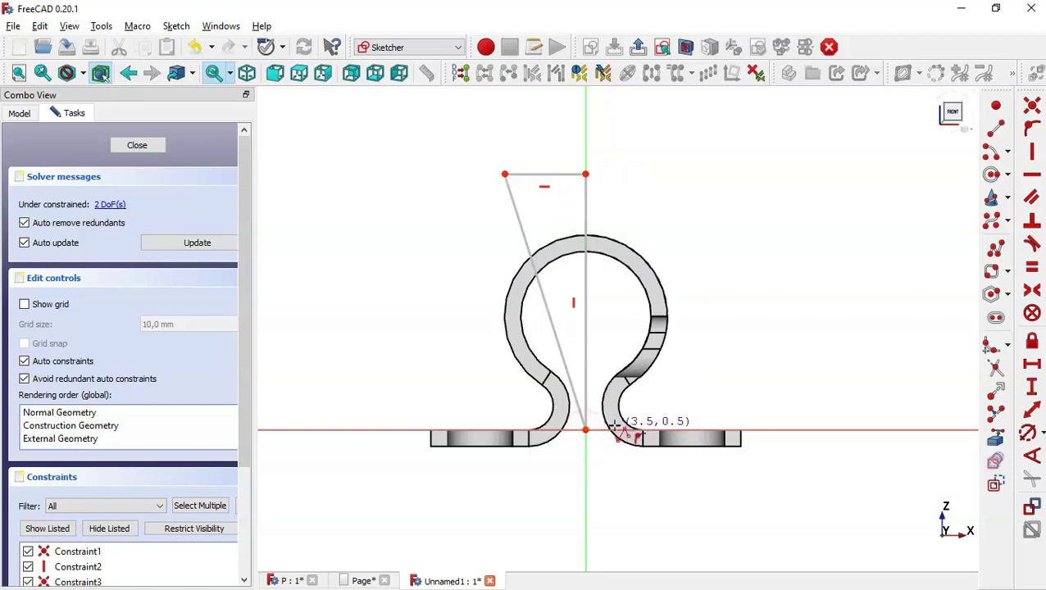
# Step: Constrain the diagonal to 15° from the vertical side and close the sketch
pyautogui.click(1032, 457)
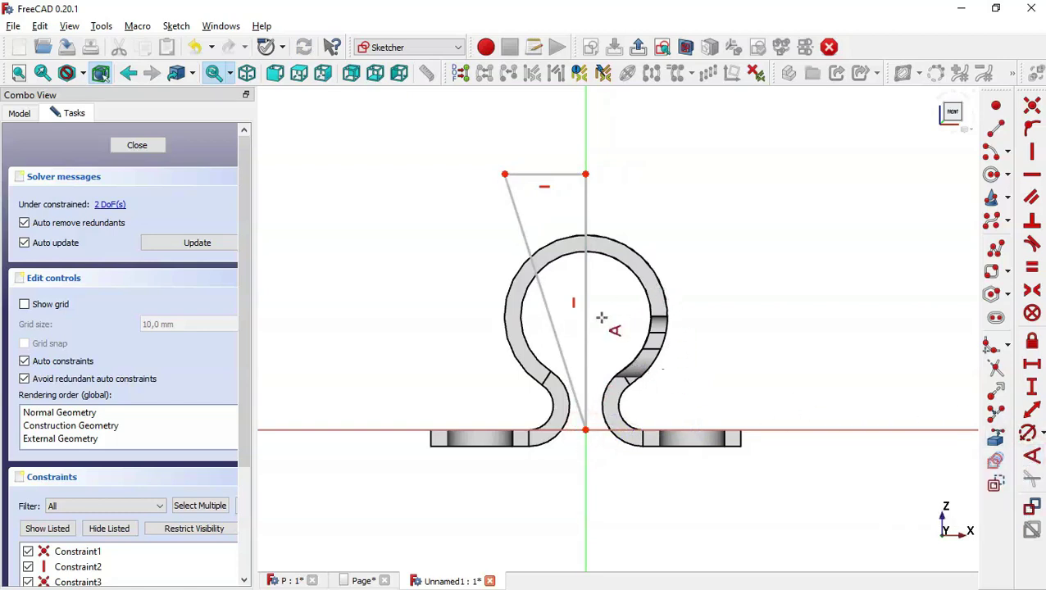
pyautogui.click(569, 371)
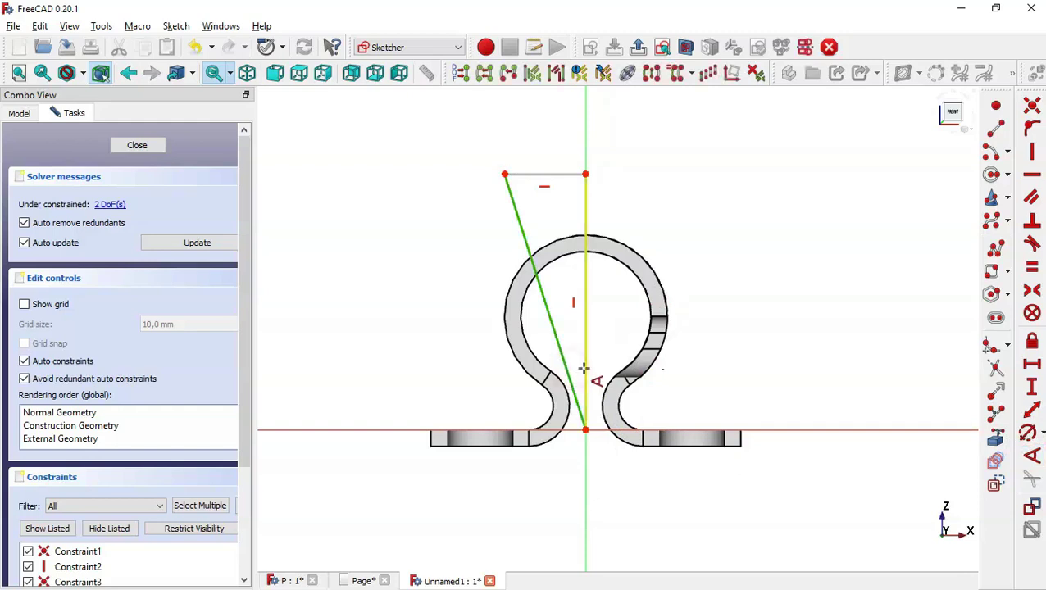
pyautogui.click(585, 368)
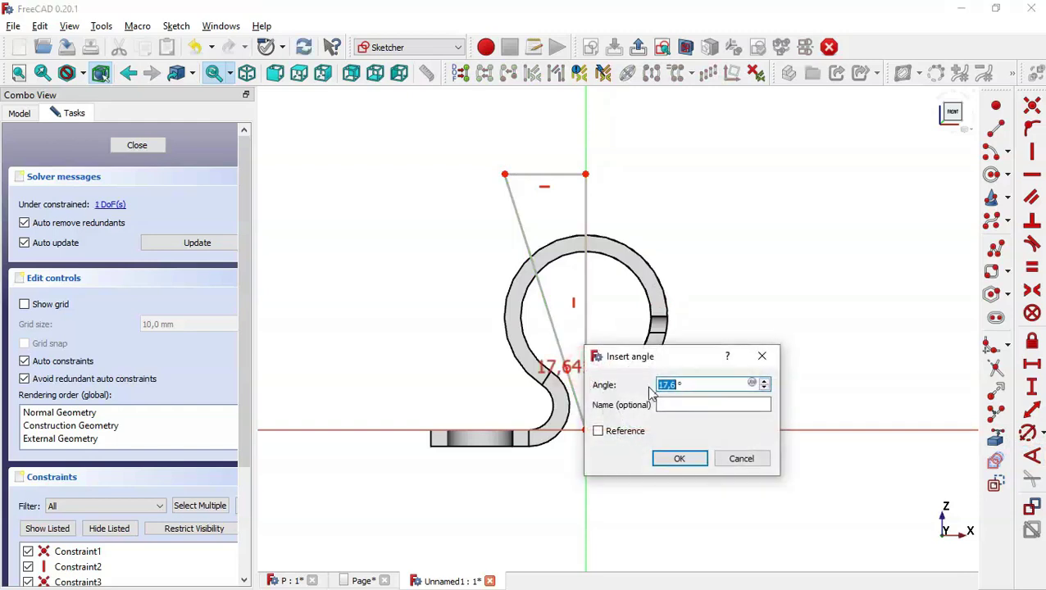
pyautogui.write('15')
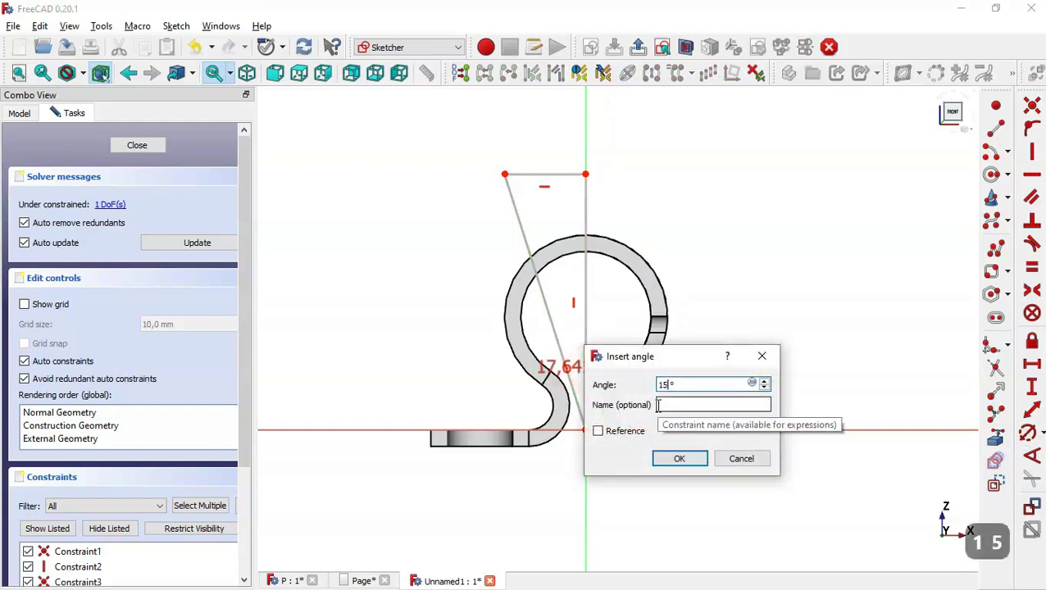
pyautogui.press('Return')
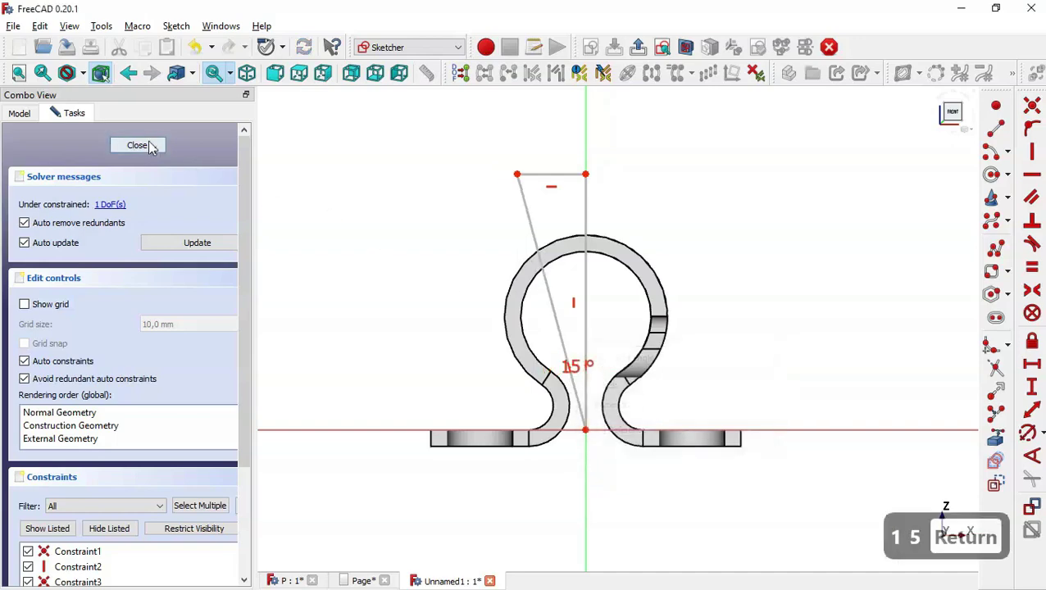
pyautogui.click(147, 146)
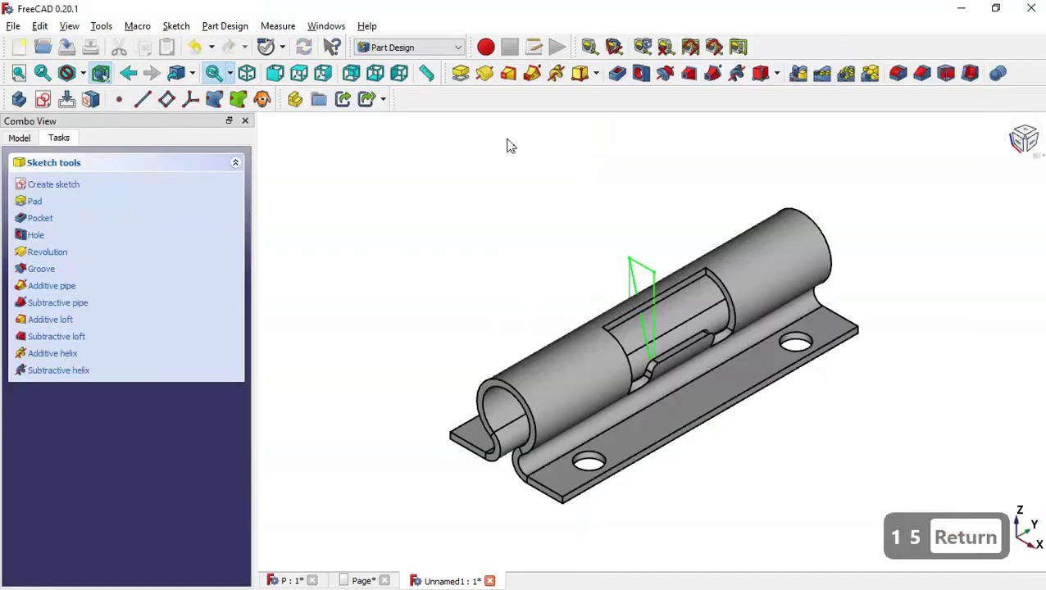
# Step: Pocket the triangle sketch 35 mm symmetric to its plane, cutting a wedge slit in the barrel
pyautogui.click(617, 73)
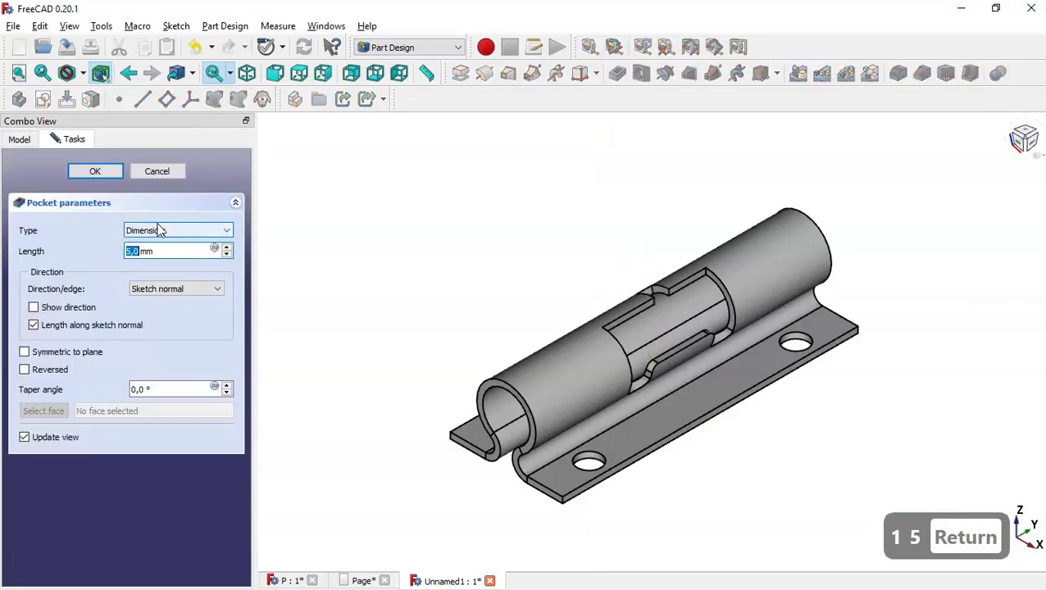
pyautogui.click(79, 354)
pyautogui.tripleClick(171, 250)
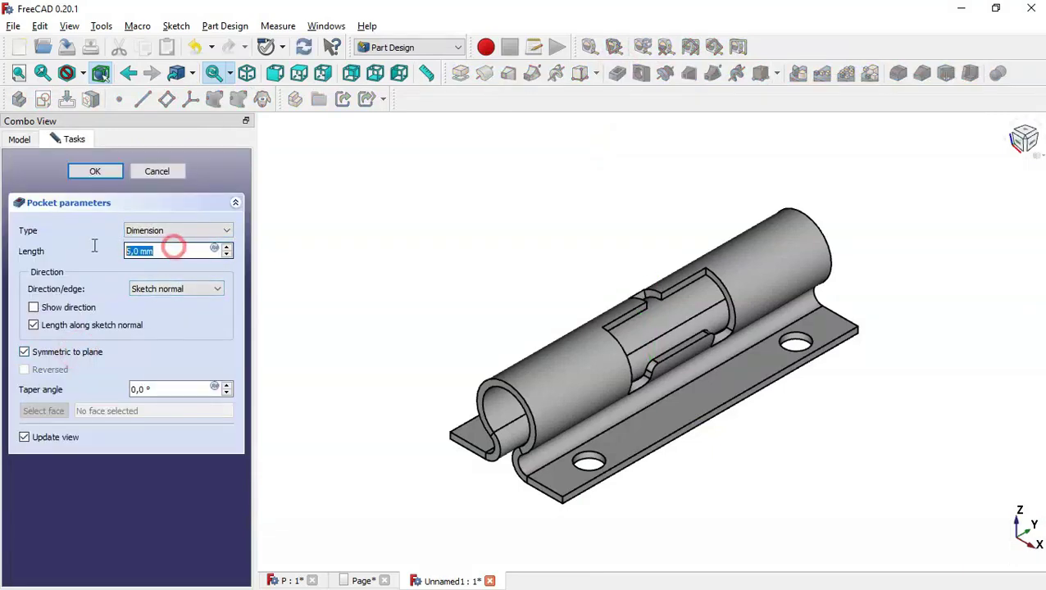
pyautogui.write('35')
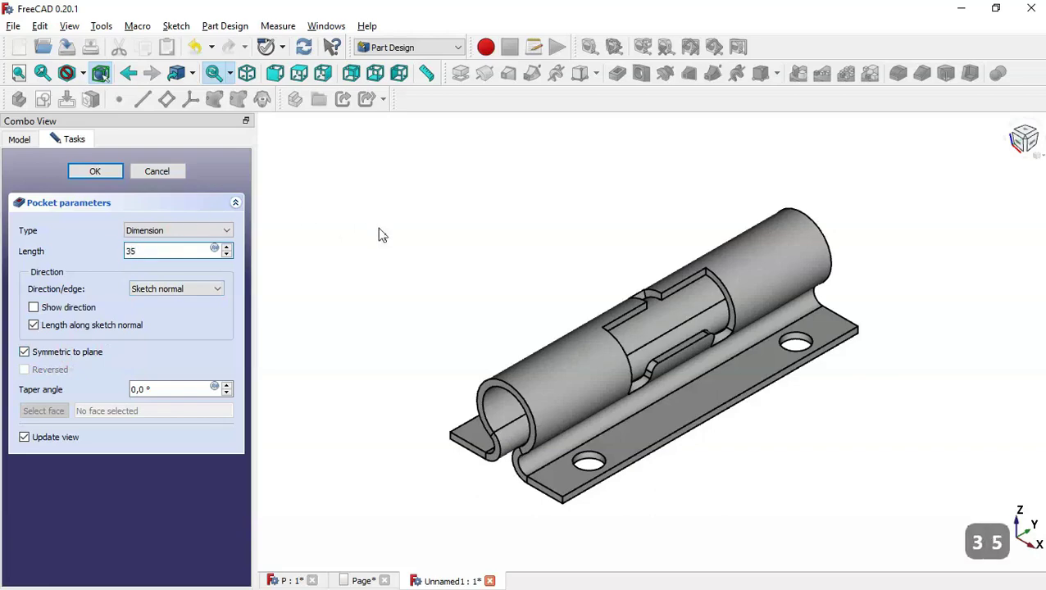
pyautogui.moveTo(656, 238); pyautogui.dragTo(542, 332)
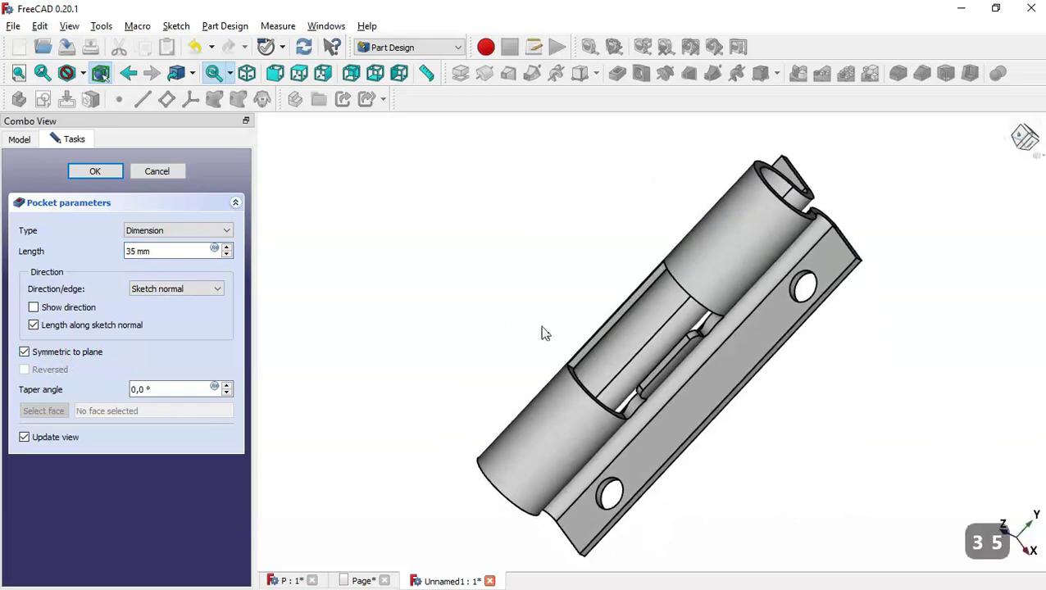
pyautogui.click(94, 171)
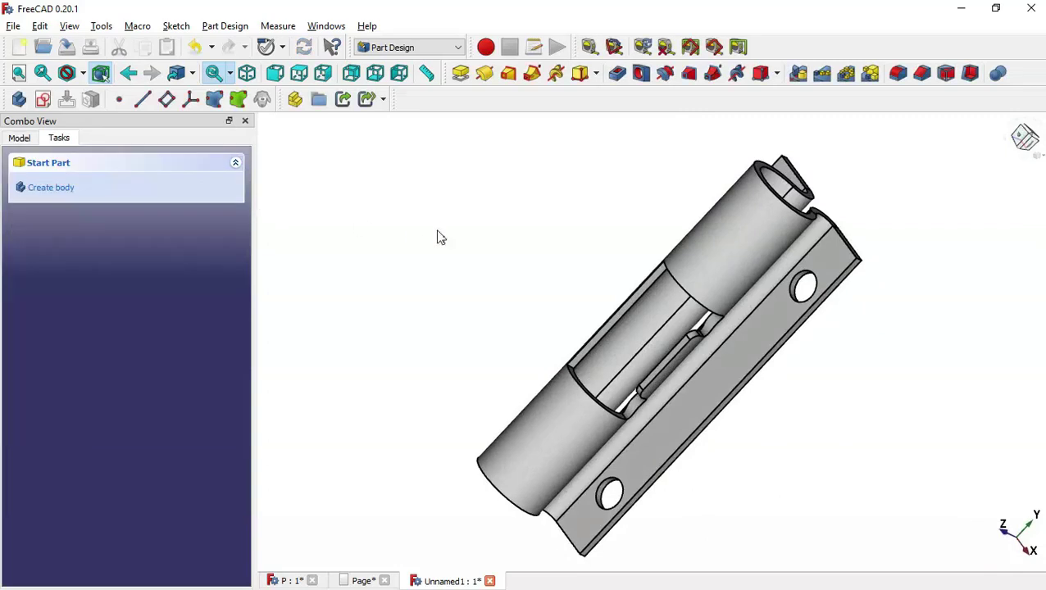
# Step: Check the copper reference hinge in the P tab, then select the near flange hole rim in Unnamed1
pyautogui.press('Home')
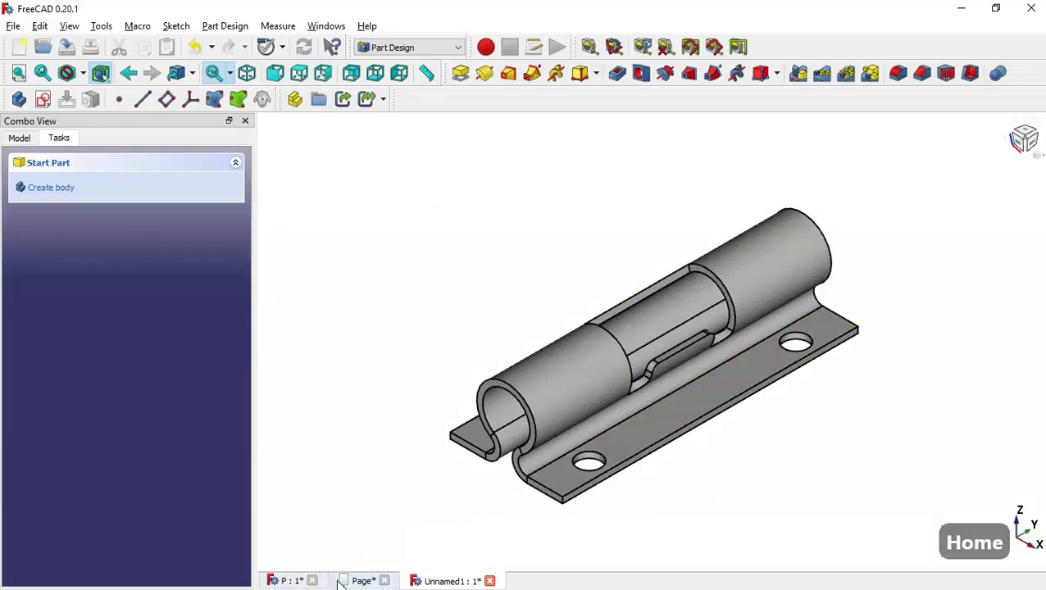
pyautogui.moveTo(601, 506); pyautogui.dragTo(681, 480, button='middle')
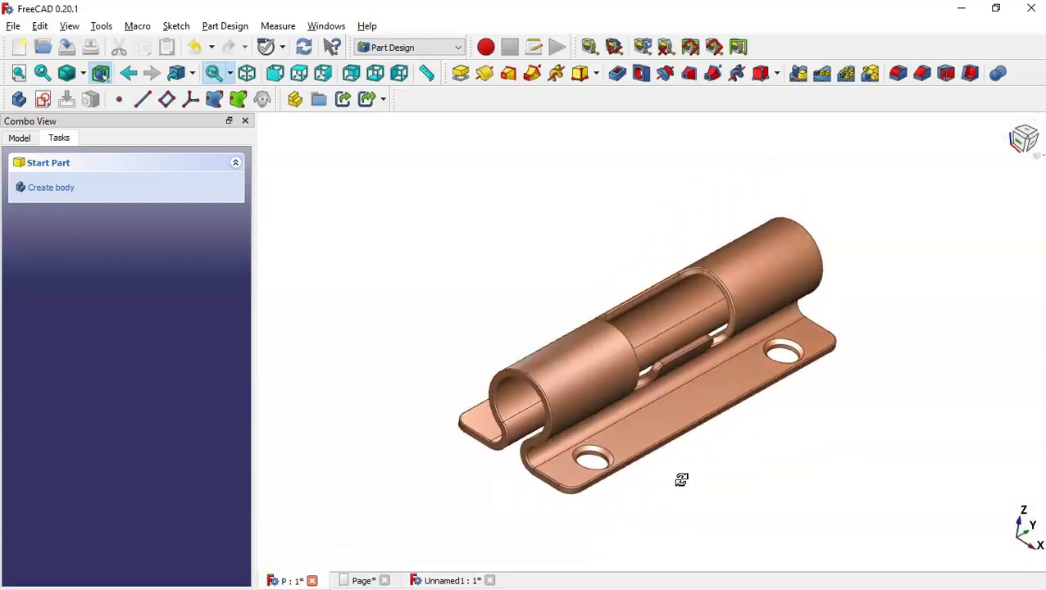
pyautogui.click(447, 581)
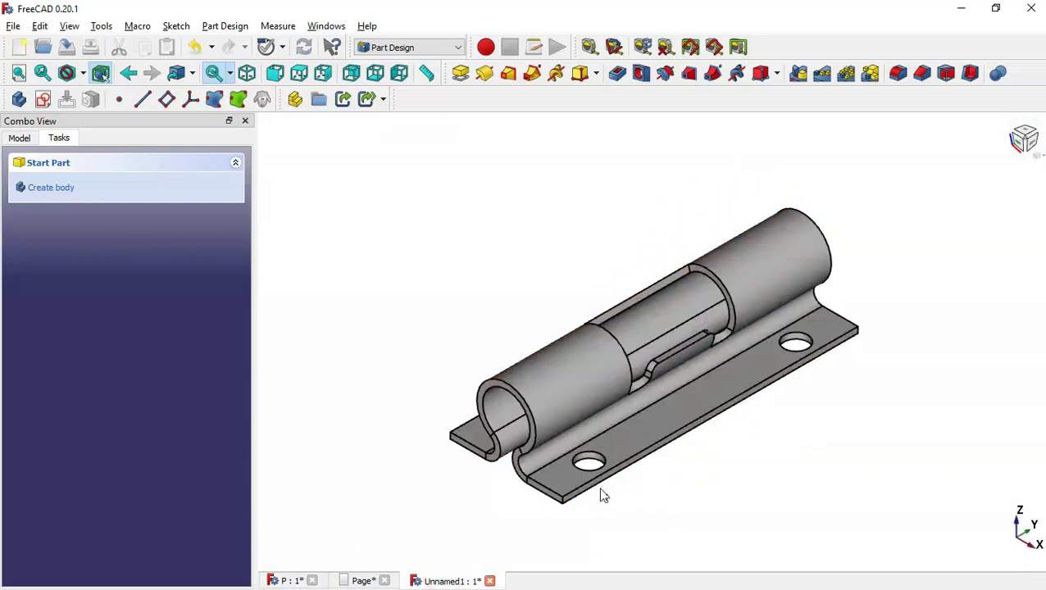
pyautogui.click(592, 460)
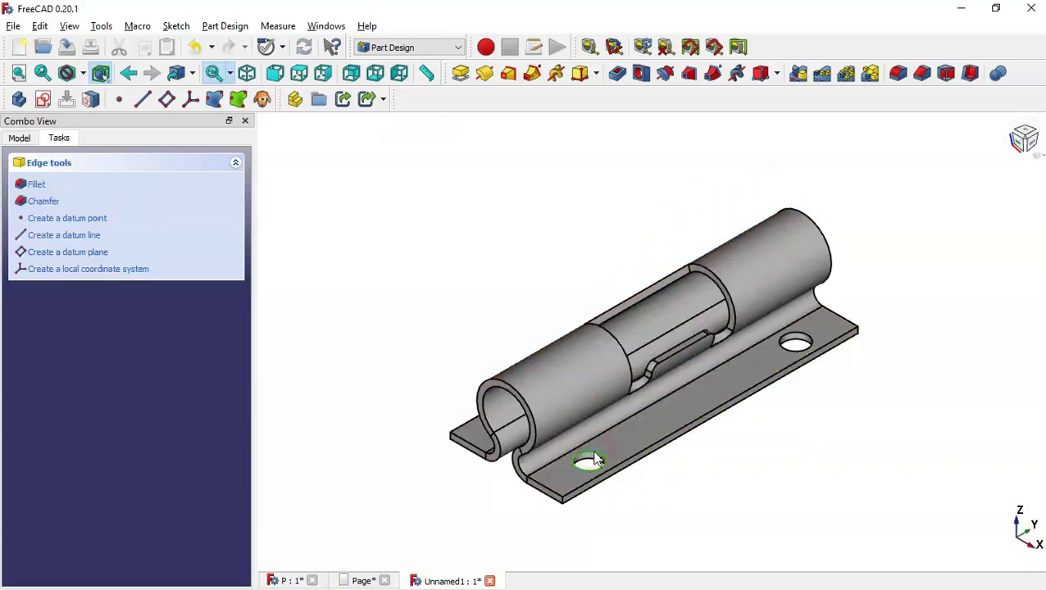
# Step: Chamfer the rims of all four flange holes by 1 mm, including the two underside rims
pyautogui.click(922, 74)
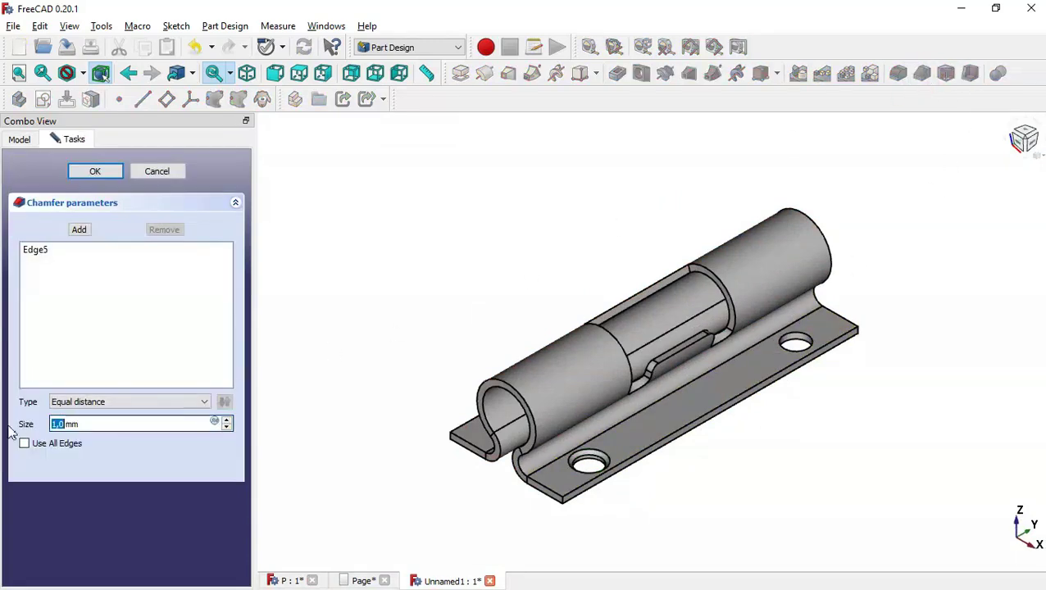
pyautogui.click(79, 230)
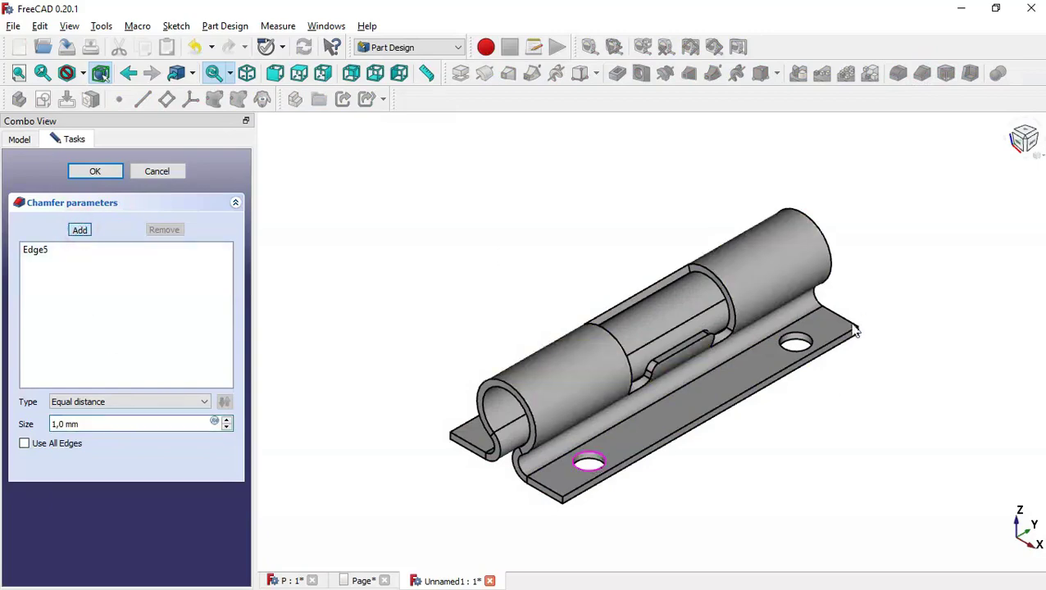
pyautogui.click(800, 336)
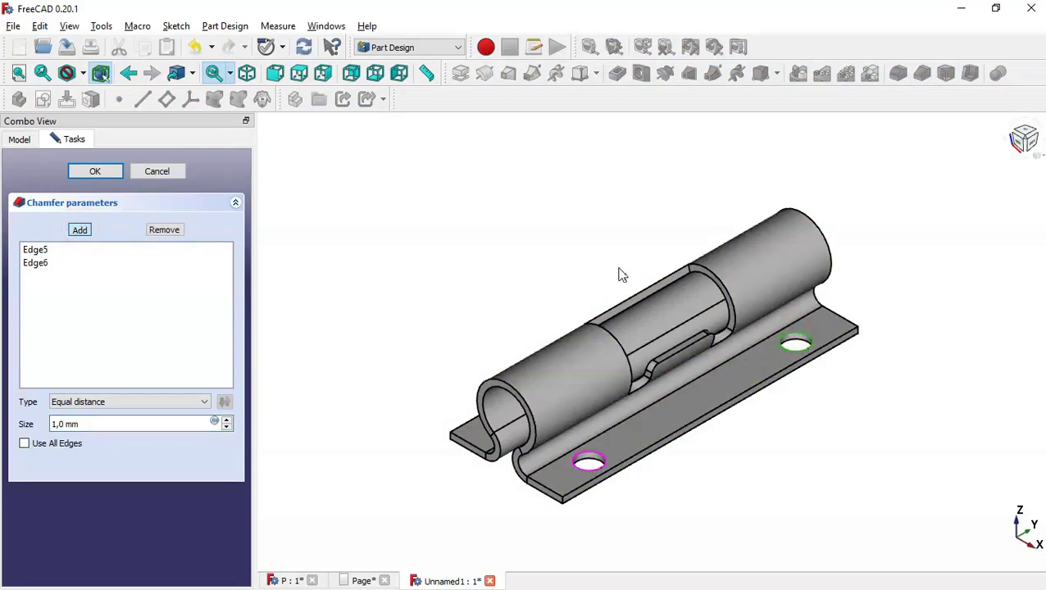
pyautogui.moveTo(620, 274); pyautogui.dragTo(682, 408, button='middle')
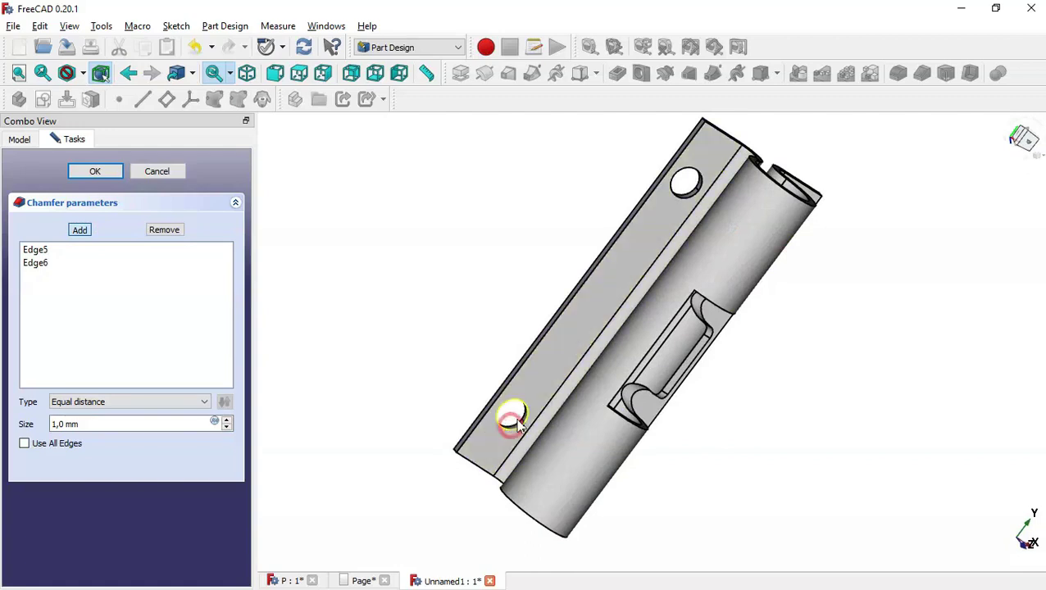
pyautogui.click(516, 422)
pyautogui.click(691, 203)
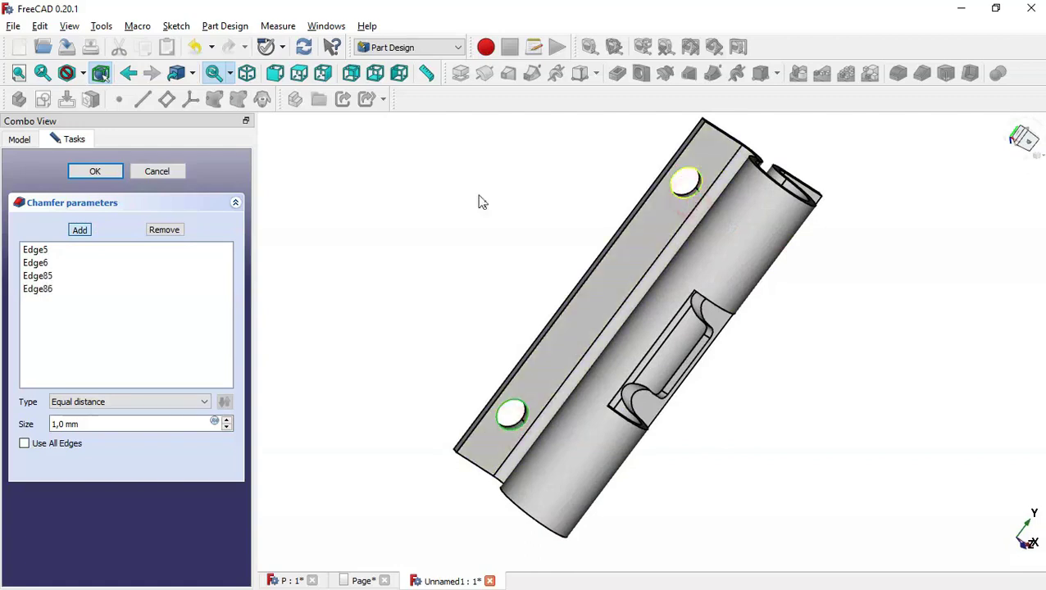
pyautogui.click(113, 174)
# Step: Select the outer vertical corner edge of the hinge's flat leaf
pyautogui.click(514, 273)
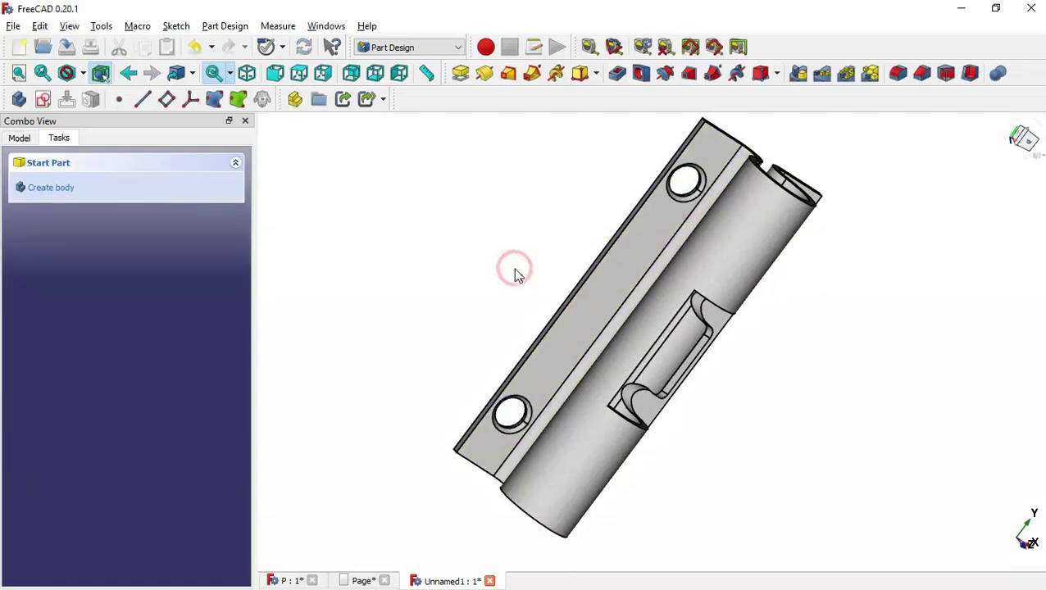
pyautogui.press('Home')
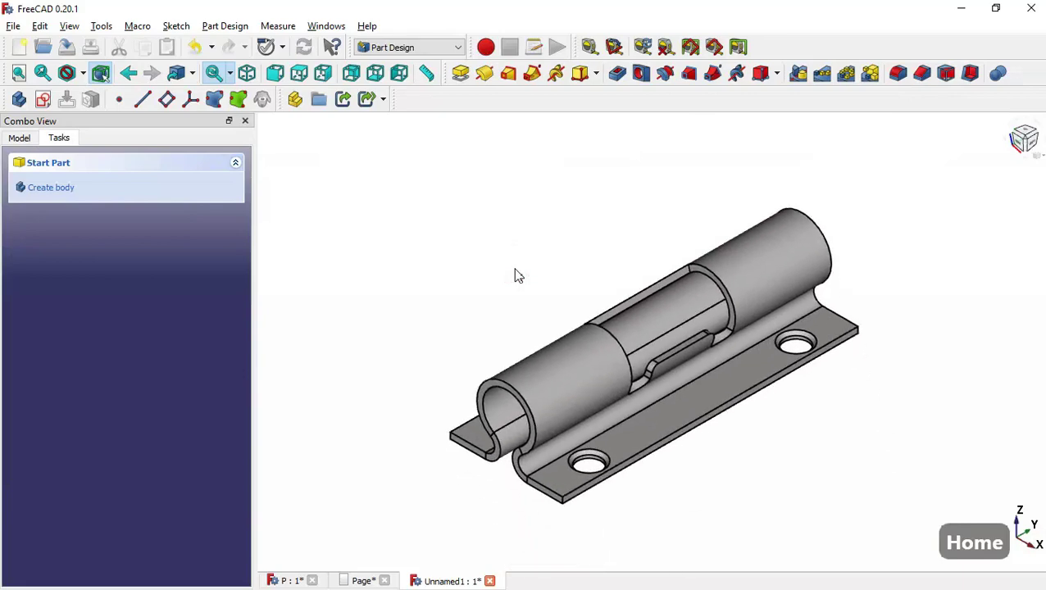
pyautogui.scroll(5, 563, 511)
pyautogui.click(561, 486)
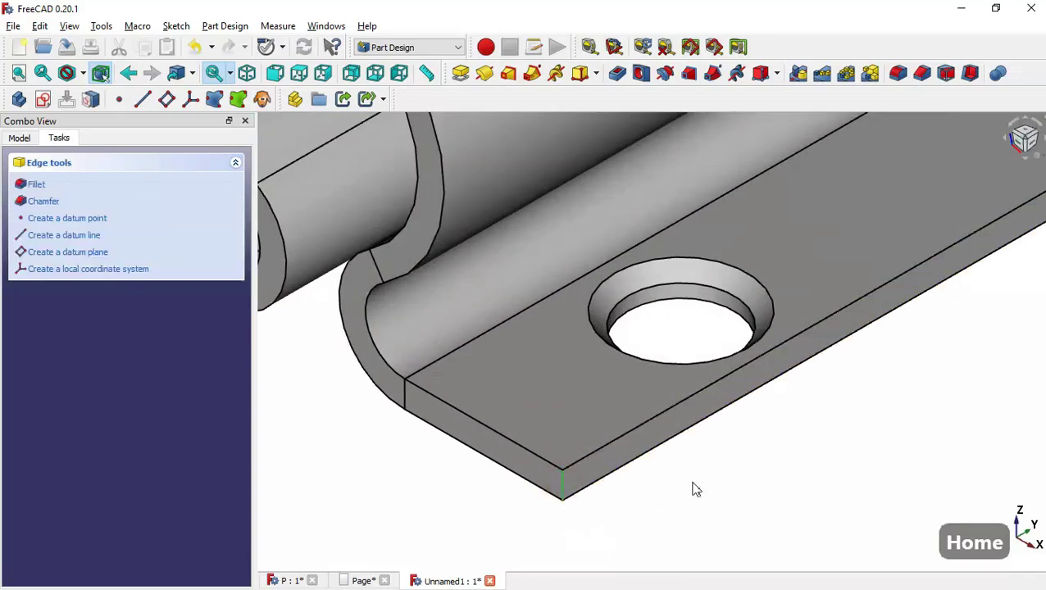
pyautogui.press('Home')
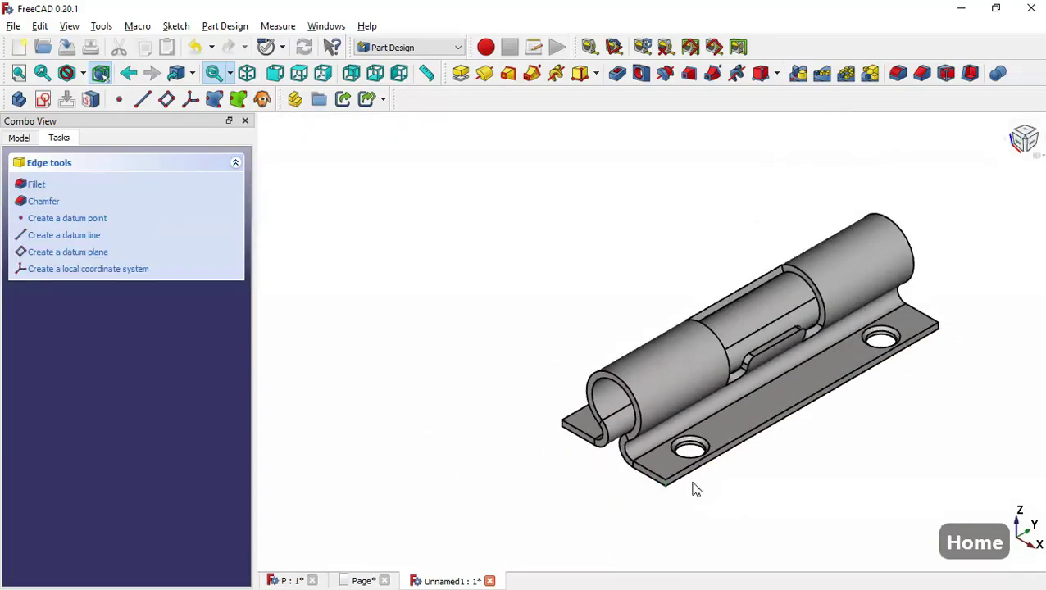
# Step: Start a 4 mm fillet on the corner edge, confirming the R4 corners on the reference drawing
pyautogui.click(898, 74)
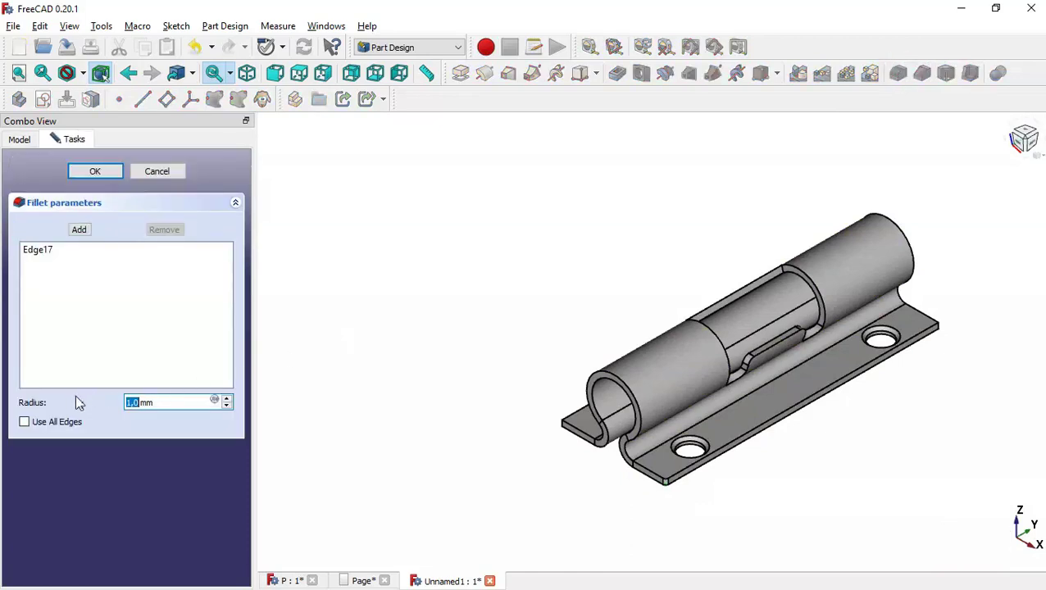
pyautogui.tripleClick(168, 404)
pyautogui.write('4')
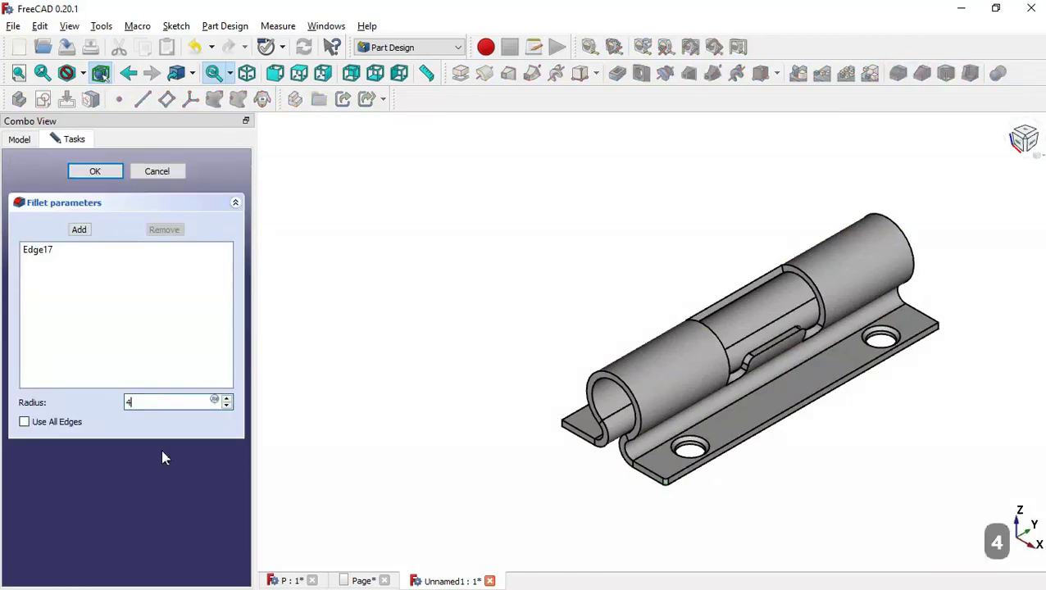
pyautogui.click(372, 581)
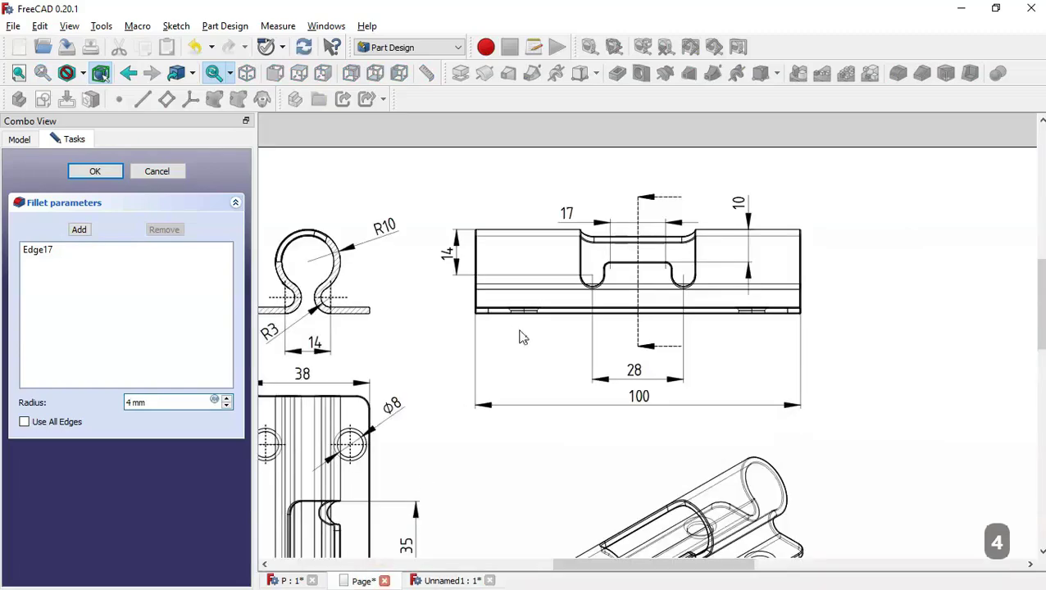
pyautogui.moveTo(533, 445); pyautogui.dragTo(598, 182)
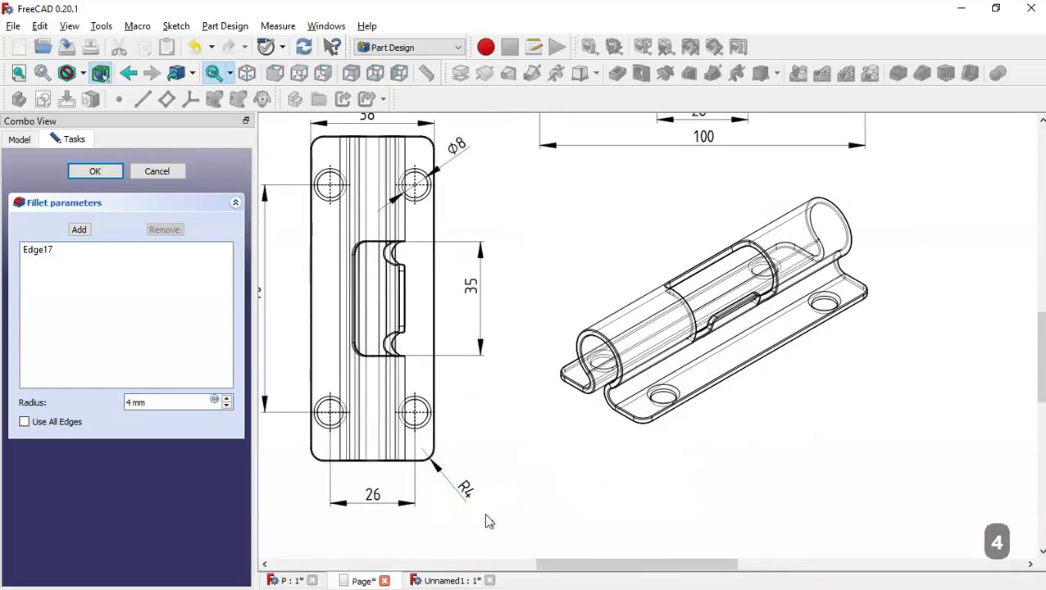
pyautogui.click(439, 582)
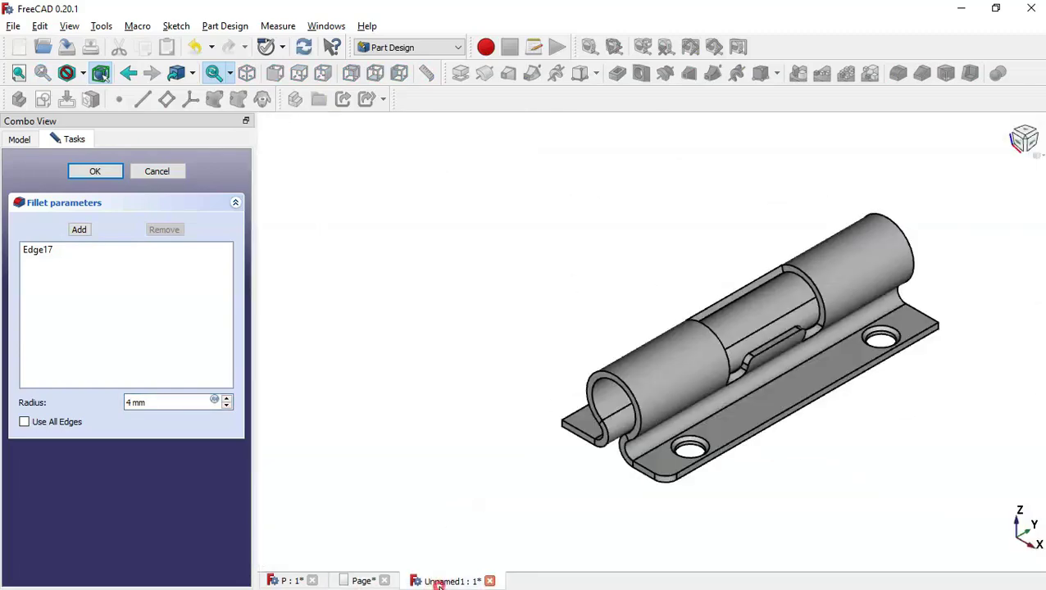
# Step: Add three more leaf corner edges to the 4 mm fillet
pyautogui.click(85, 233)
pyautogui.scroll(5, 770, 408)
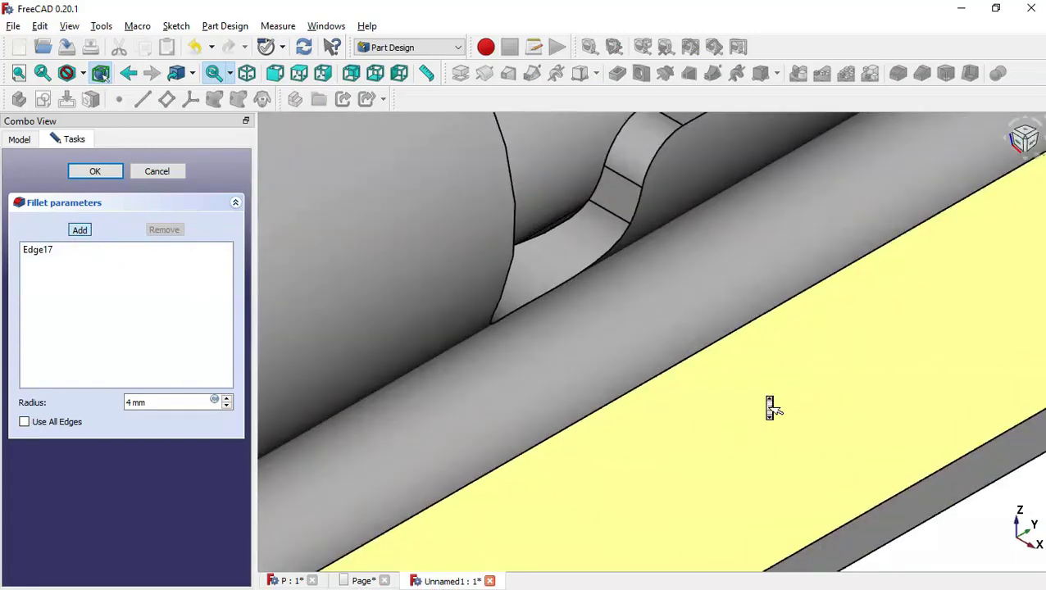
pyautogui.scroll(-5, 516, 474)
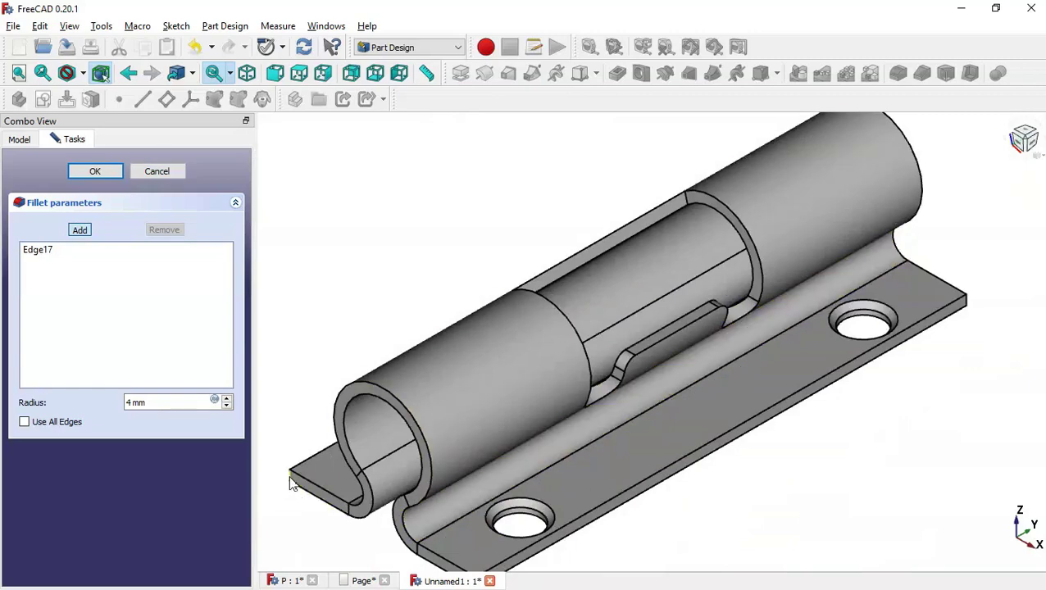
pyautogui.click(289, 479)
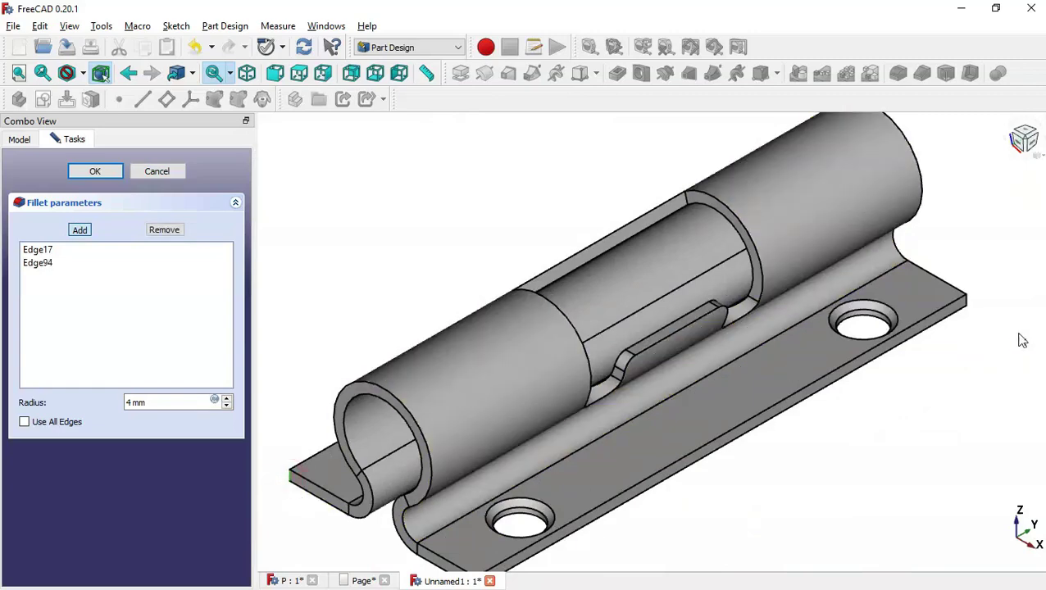
pyautogui.click(967, 302)
pyautogui.moveTo(990, 247); pyautogui.dragTo(804, 386, button='middle')
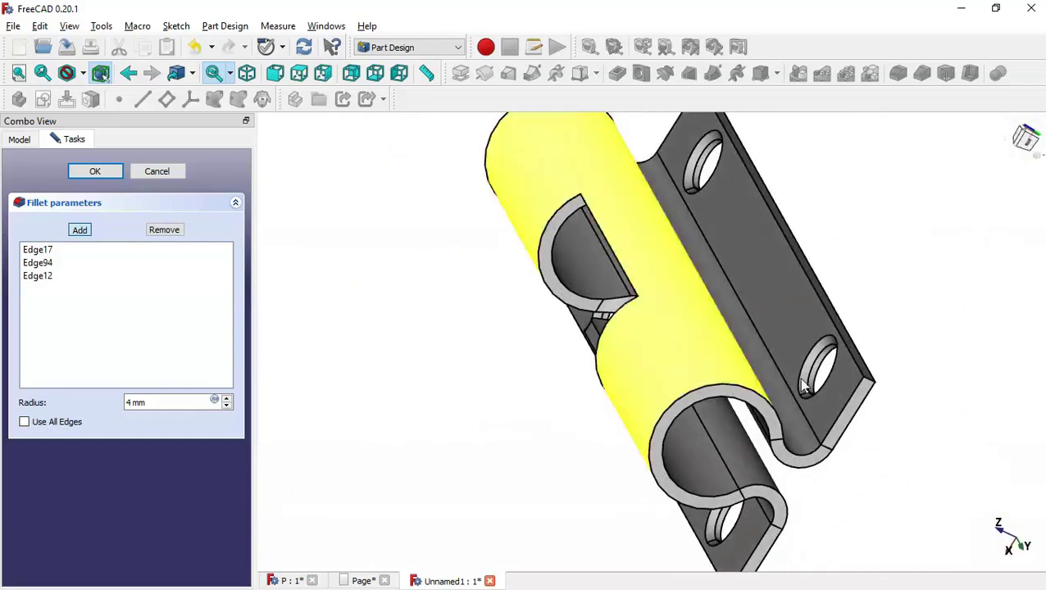
pyautogui.click(871, 384)
# Step: Add the last two corner edges so the fillet previews all six rounded leaf corners
pyautogui.moveTo(525, 386); pyautogui.dragTo(601, 301)
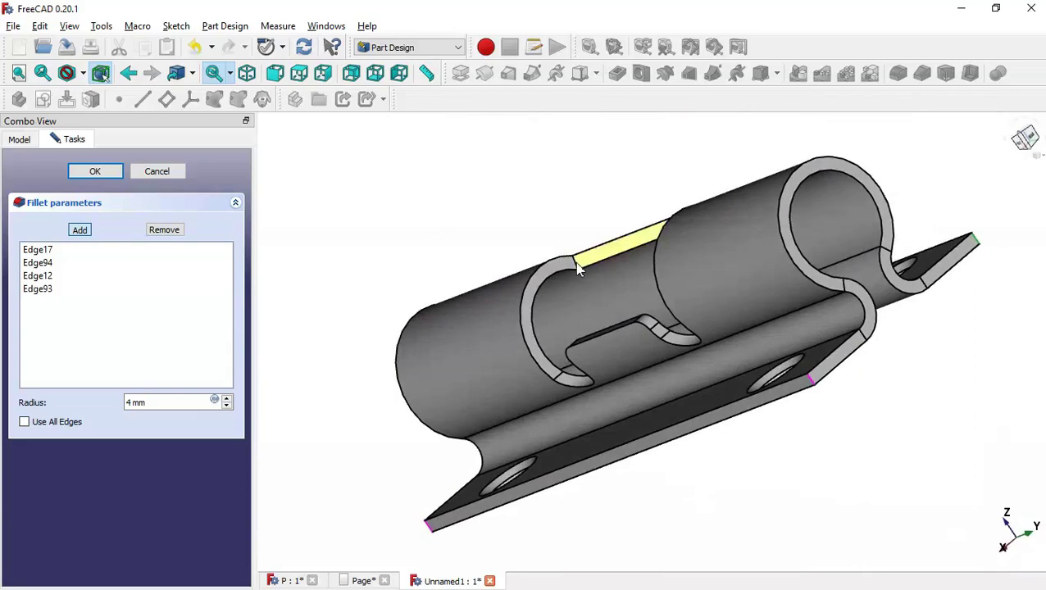
pyautogui.scroll(8, 576, 266)
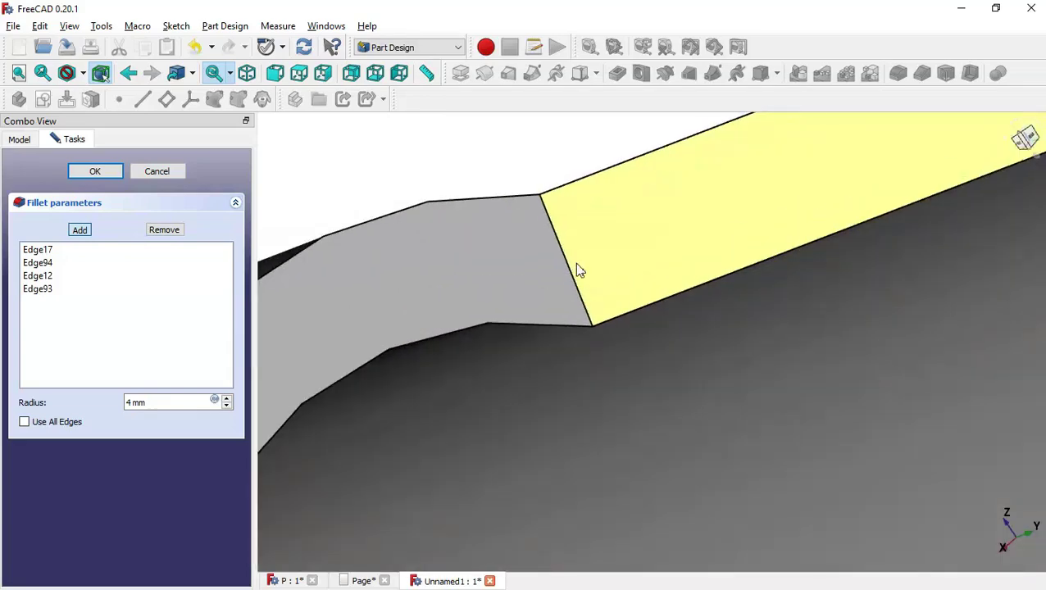
pyautogui.click(570, 264)
pyautogui.scroll(-5, 534, 229)
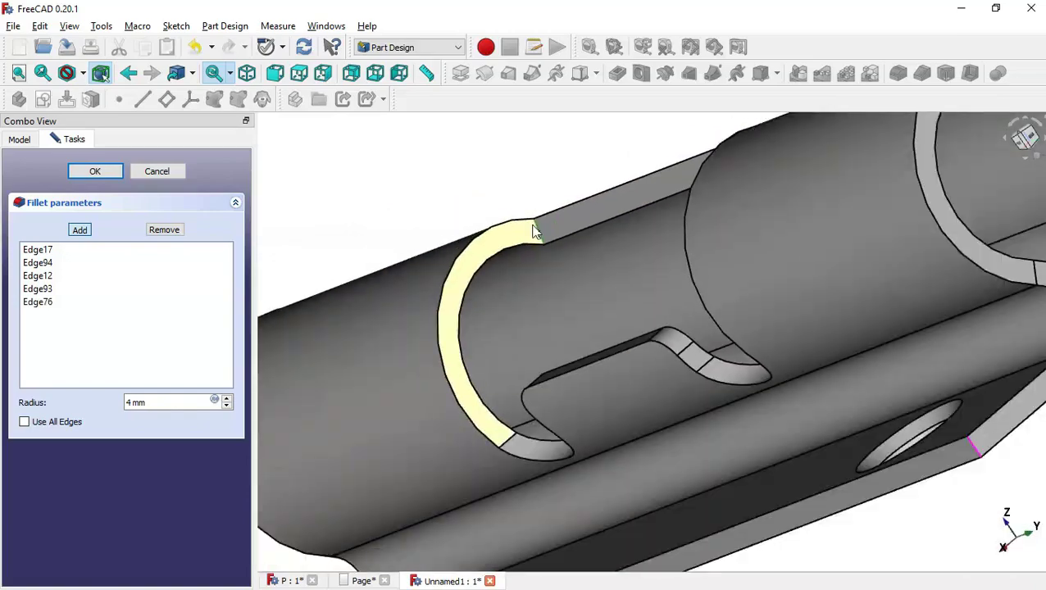
pyautogui.moveTo(457, 177); pyautogui.dragTo(724, 328)
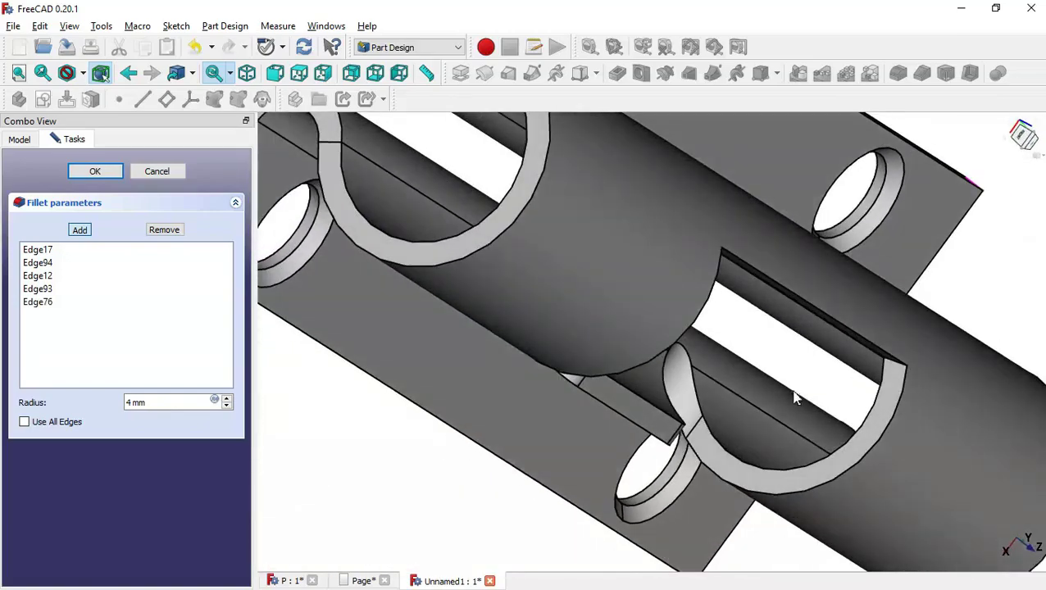
pyautogui.moveTo(795, 398); pyautogui.dragTo(860, 378)
pyautogui.scroll(5, 852, 358)
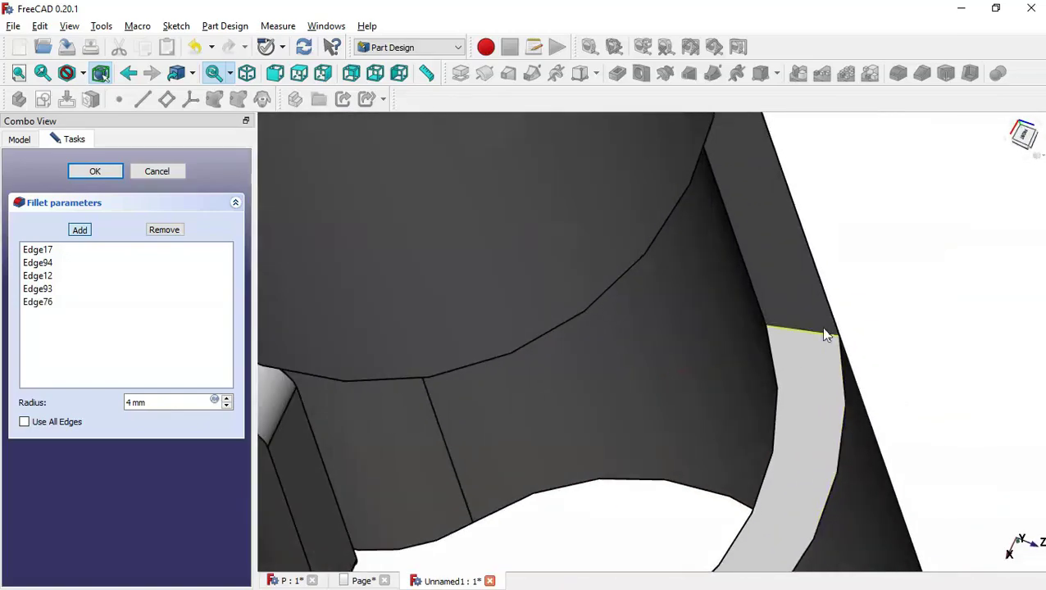
pyautogui.click(824, 338)
pyautogui.press('Home')
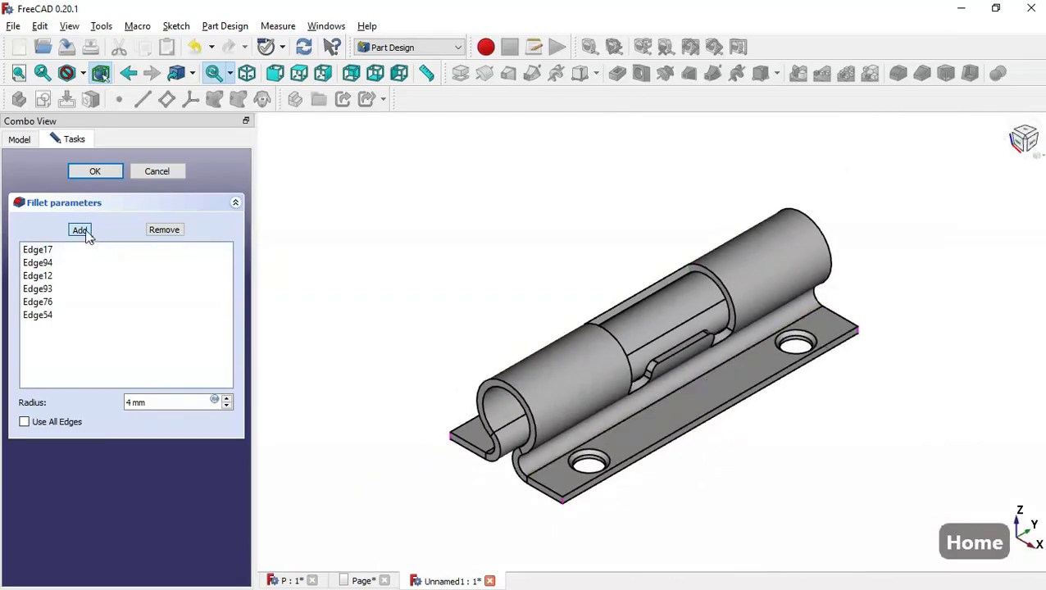
pyautogui.click(85, 231)
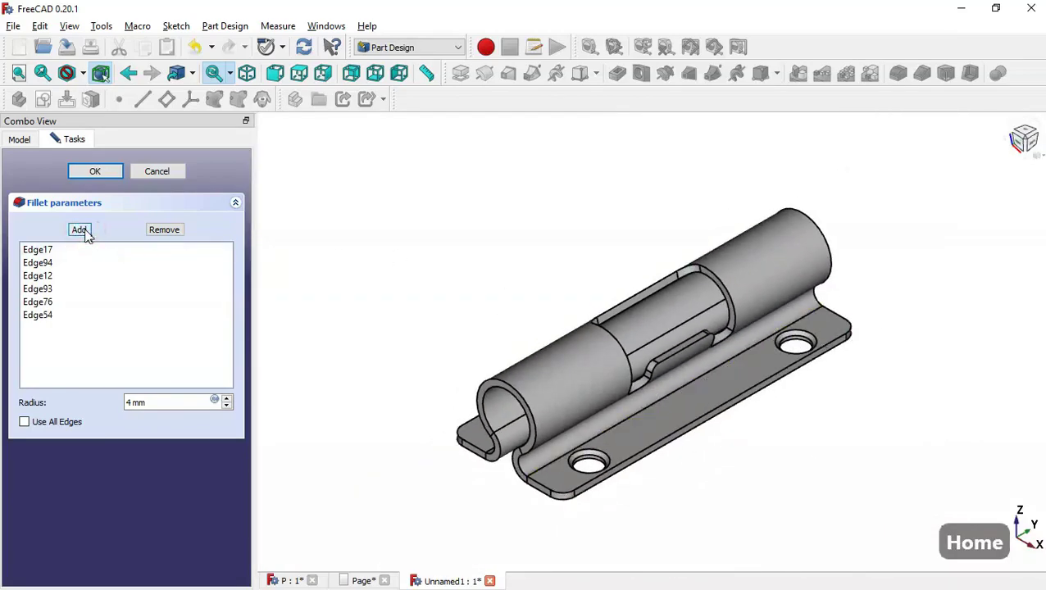
# Step: Commit the 4 mm corner fillet and select the outer and inner rims at the barrel's end
pyautogui.click(95, 171)
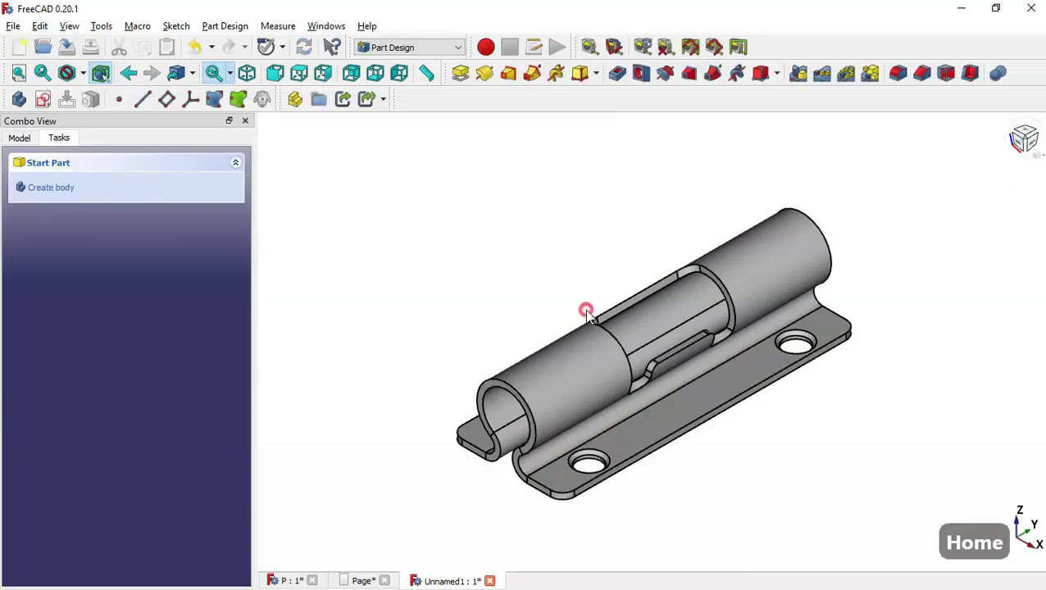
pyautogui.scroll(3, 593, 378)
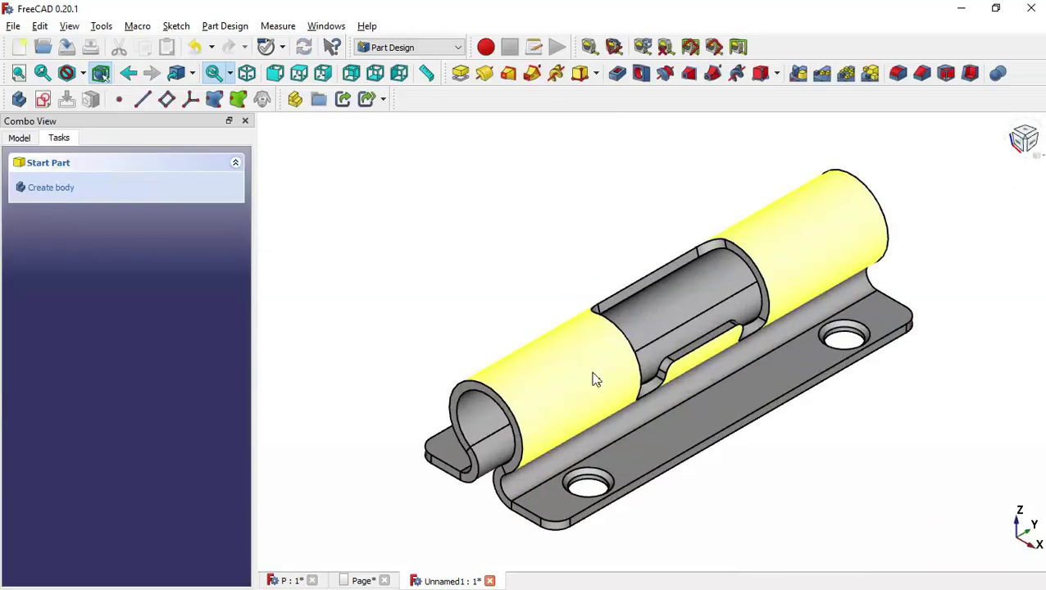
pyautogui.click(515, 424)
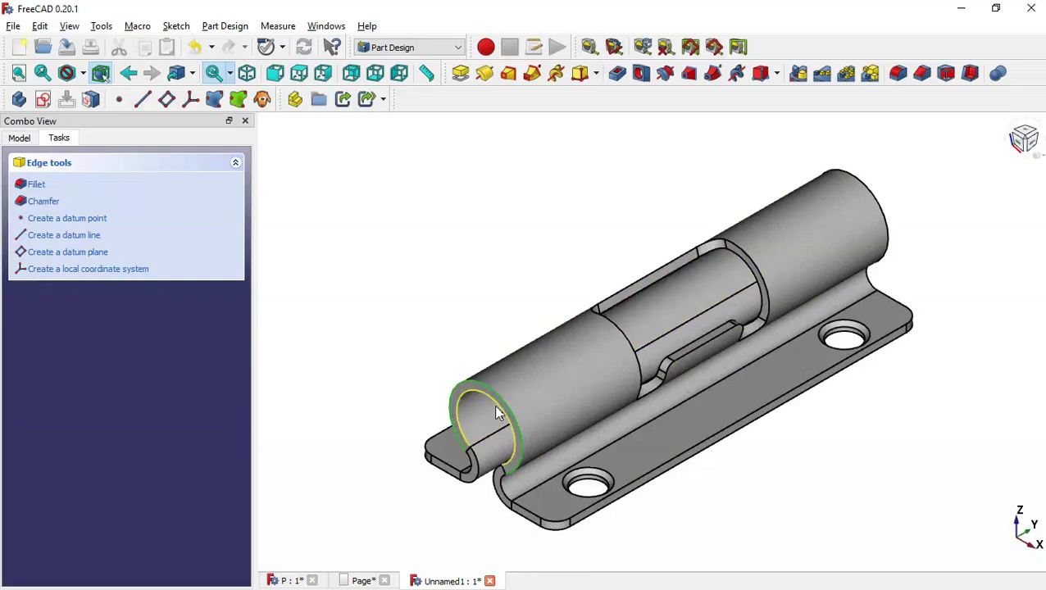
pyautogui.keyDown('ctrl'); pyautogui.click(497, 412); pyautogui.keyUp('ctrl')
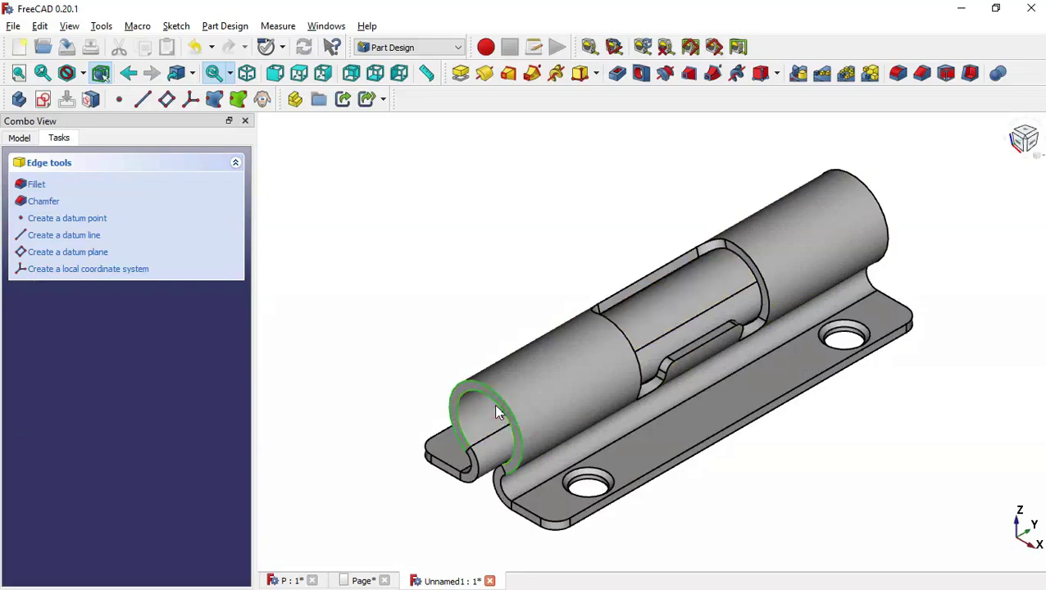
# Step: Set up a 0.3 mm fillet on the barrel end rims, adding edges until four are listed
pyautogui.click(899, 75)
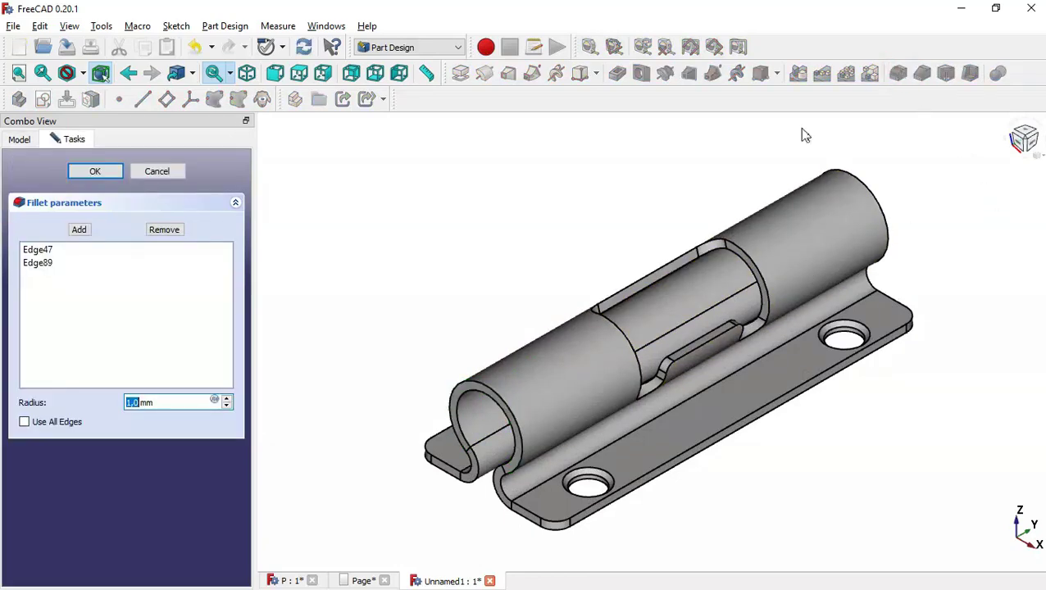
pyautogui.click(161, 399)
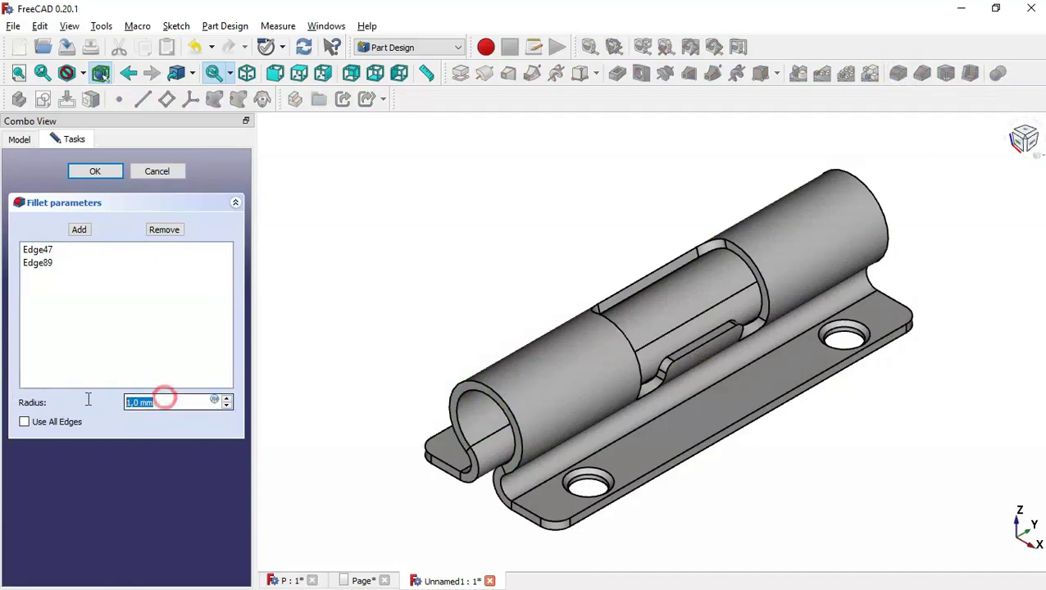
pyautogui.write('0.3')
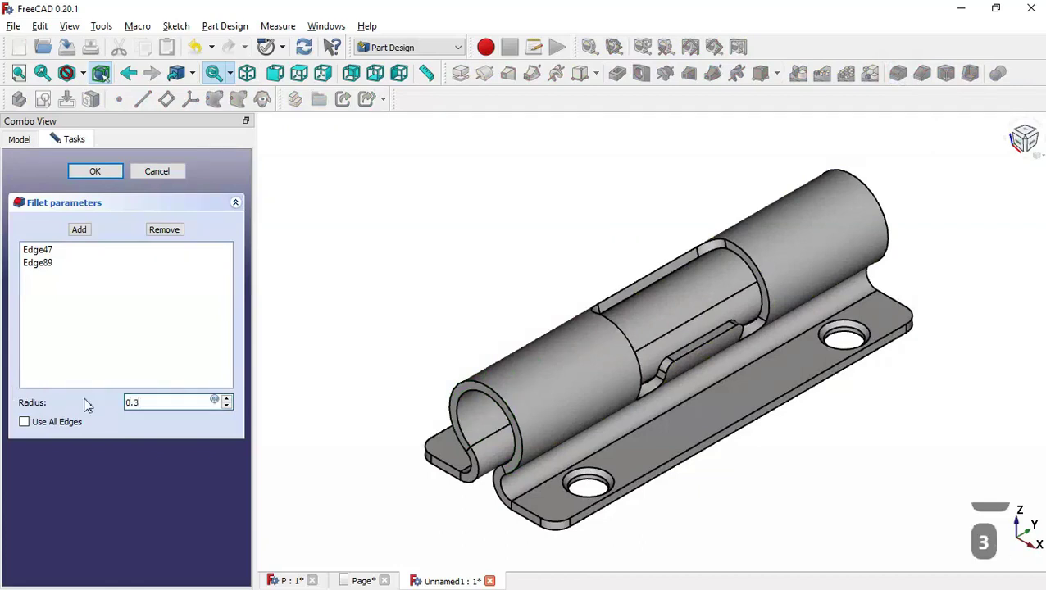
pyautogui.click(481, 282)
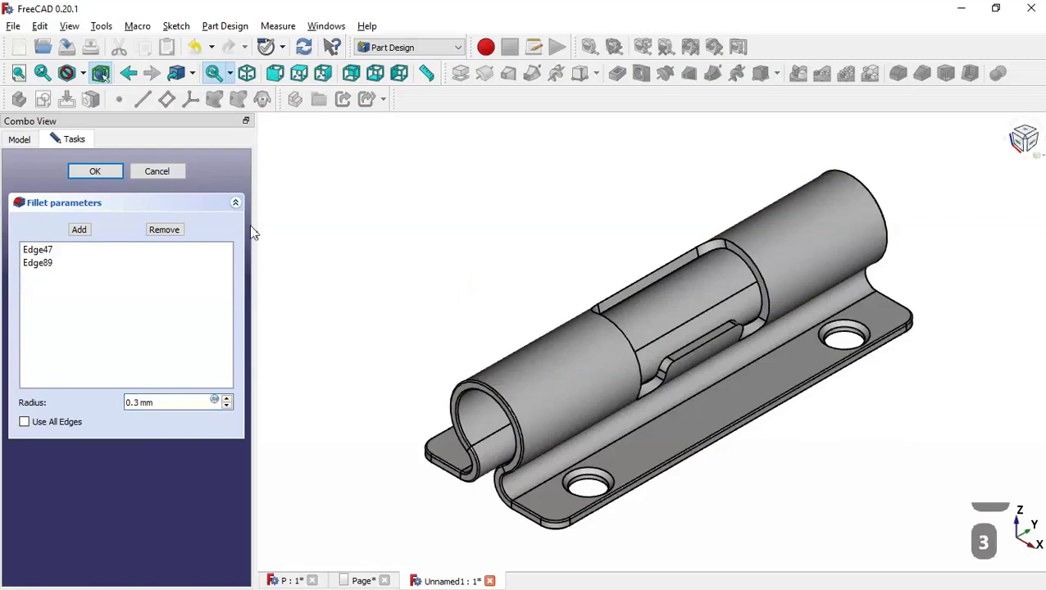
pyautogui.click(78, 230)
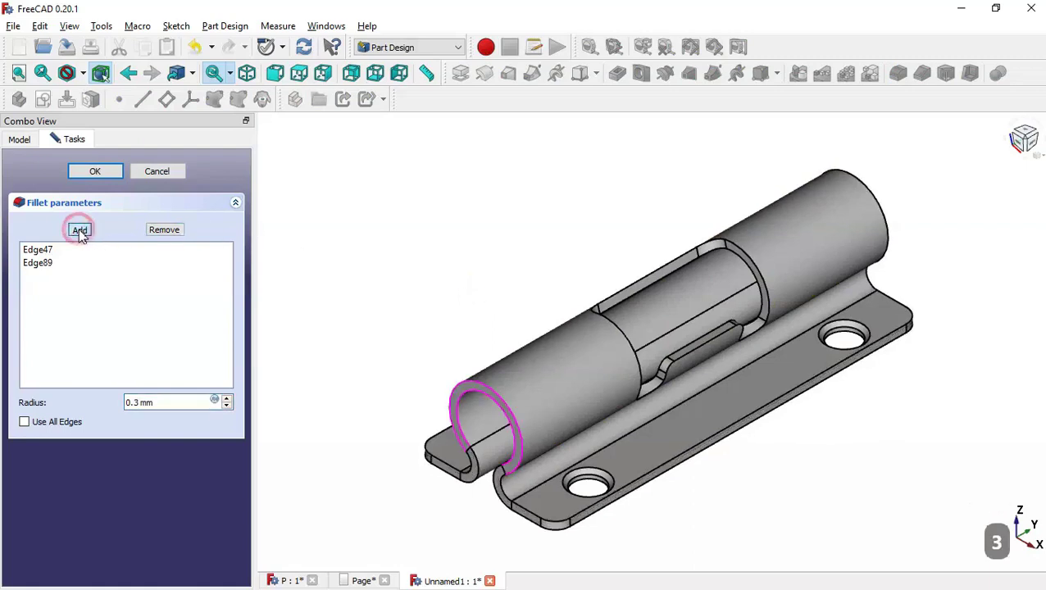
pyautogui.click(718, 256)
pyautogui.click(79, 231)
pyautogui.click(80, 231)
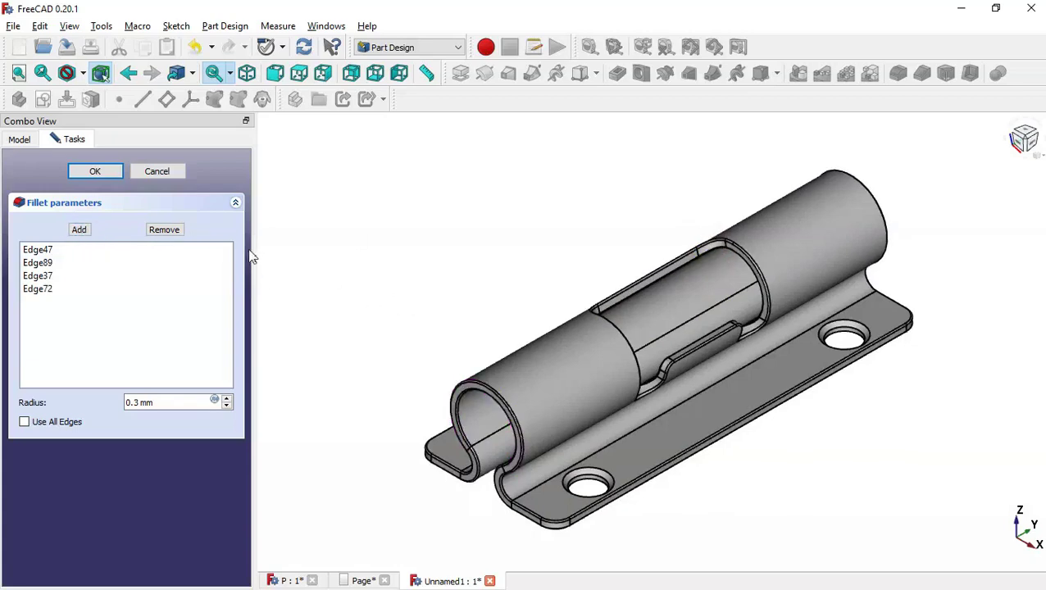